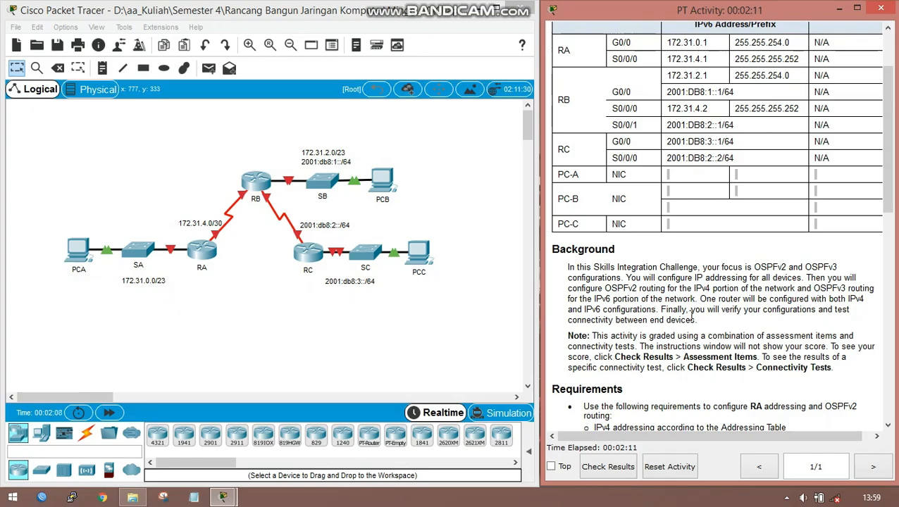
# - Open a command-line session on router RA
pyautogui.scroll(-1, 692, 315)
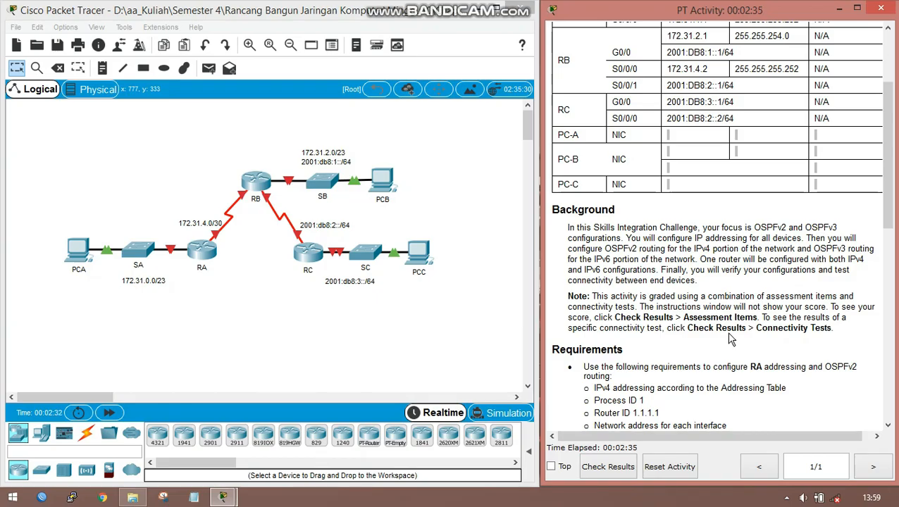
pyautogui.scroll(-3, 731, 339)
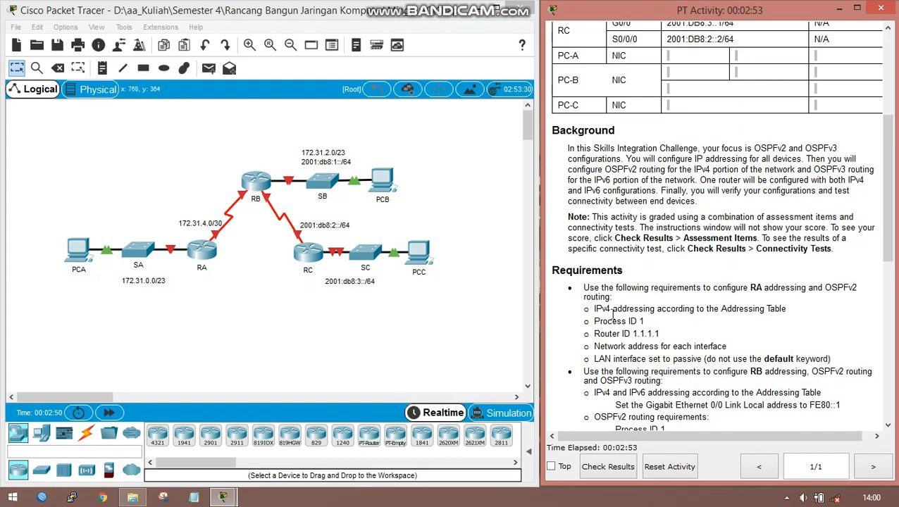
pyautogui.scroll(-2, 677, 266)
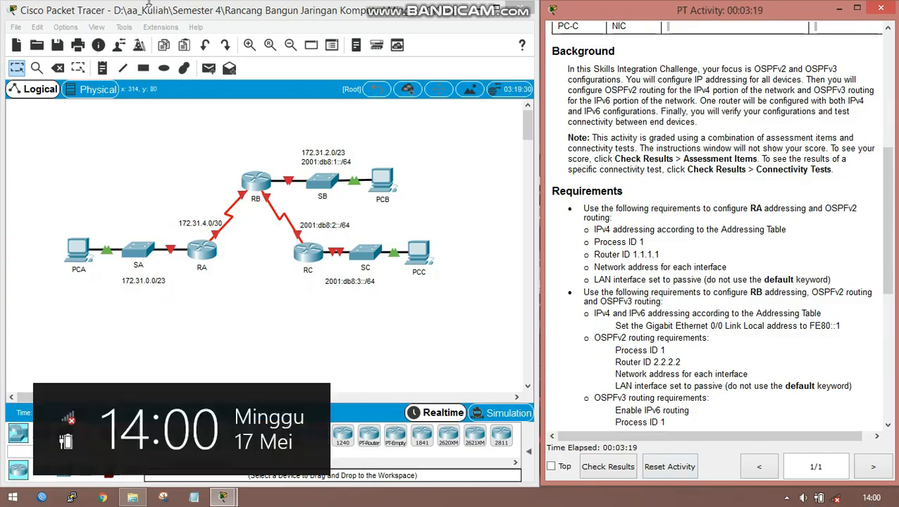
pyautogui.click(201, 251)
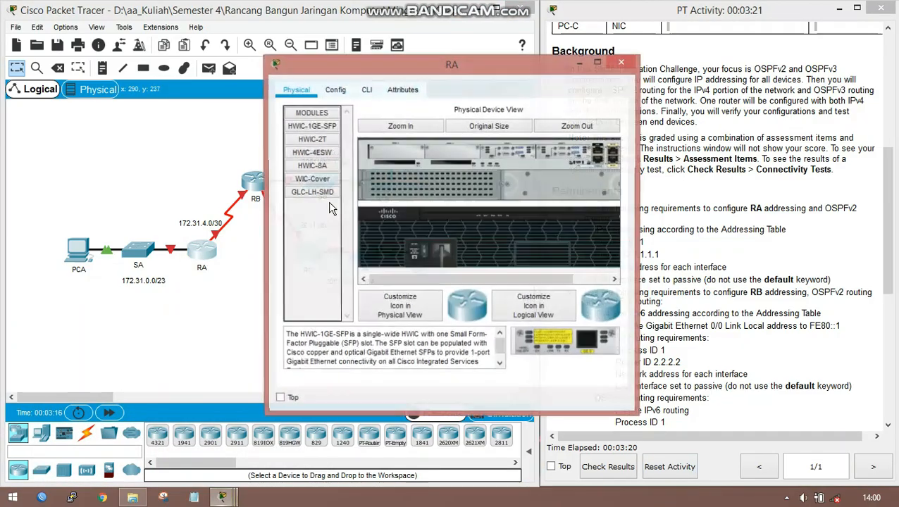
pyautogui.click(366, 89)
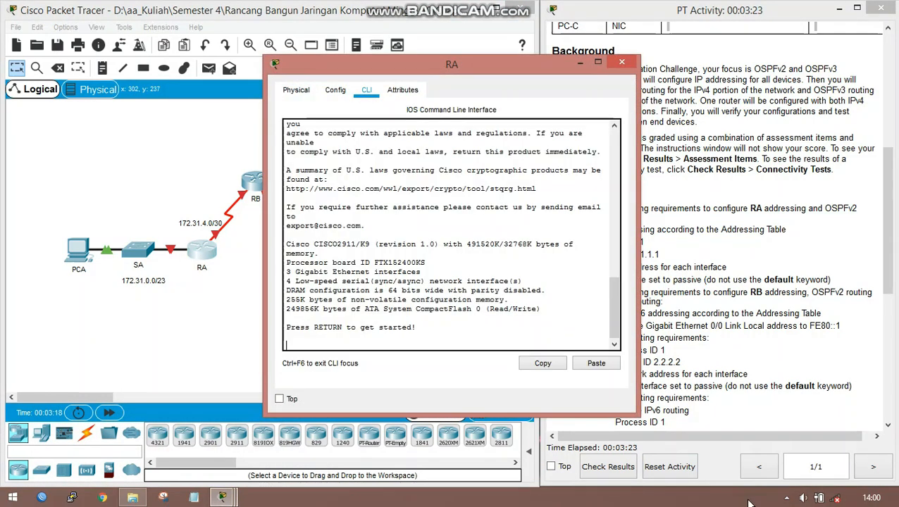
pyautogui.press('Return')
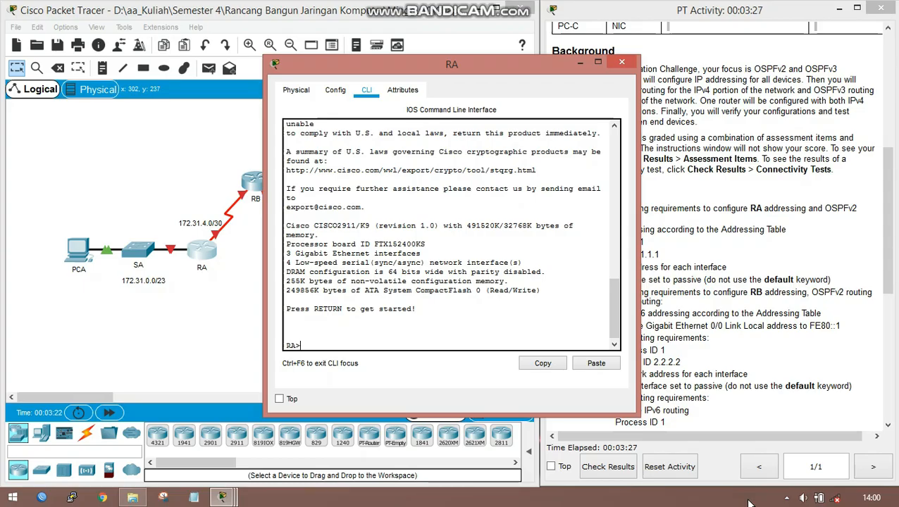
# - Enter privileged mode on RA with enable, and go into global configuration mode with conf ter
pyautogui.write('enab')
pyautogui.press('Tab')
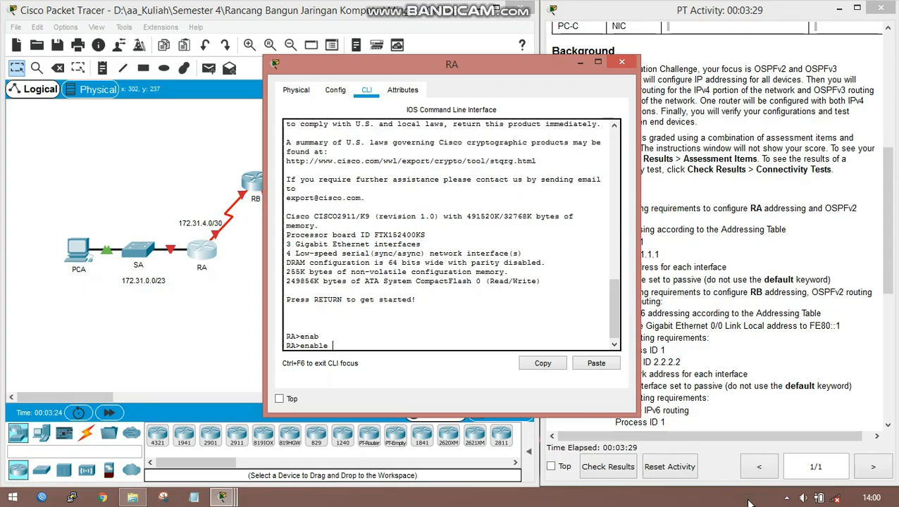
pyautogui.press('Return')
pyautogui.write('con')
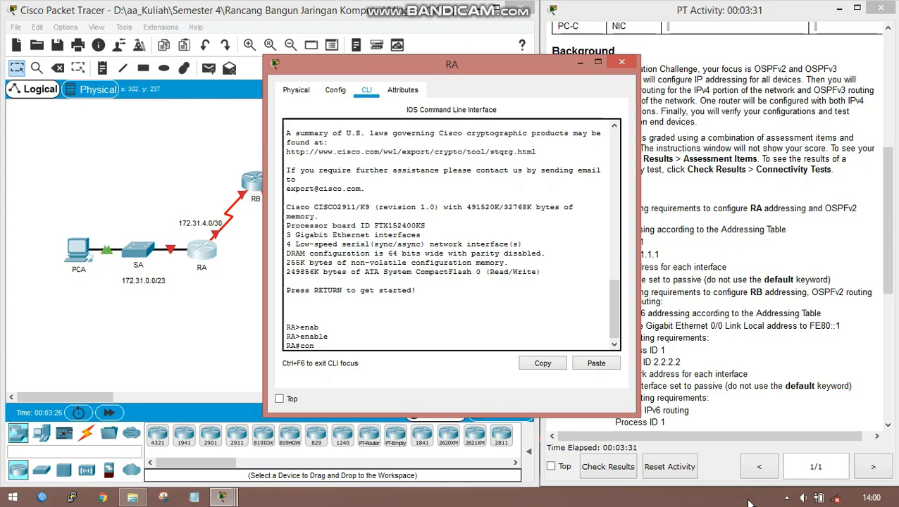
pyautogui.write('f ter')
pyautogui.press('Return')
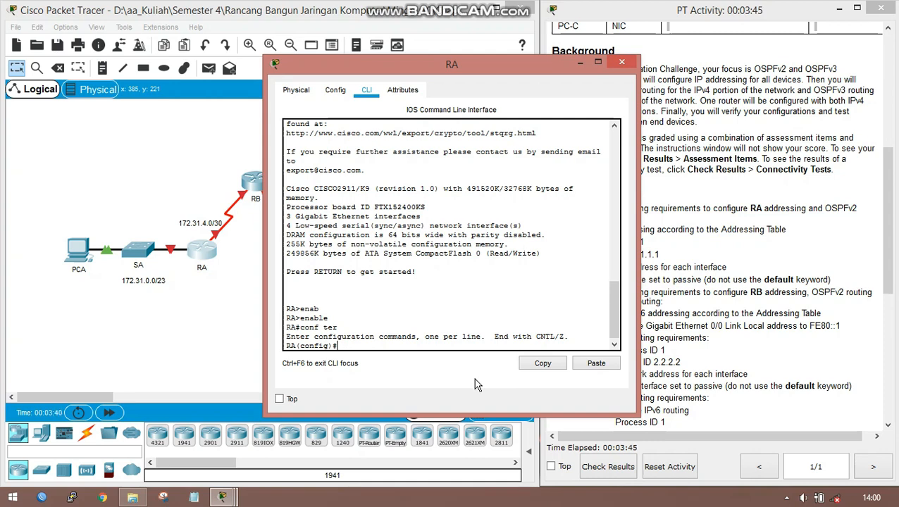
# - Move the RA window clear of the activity instructions and enter interface configuration for GigabitEthernet 0/0
pyautogui.click(553, 21)
pyautogui.moveTo(518, 64); pyautogui.dragTo(341, 81)
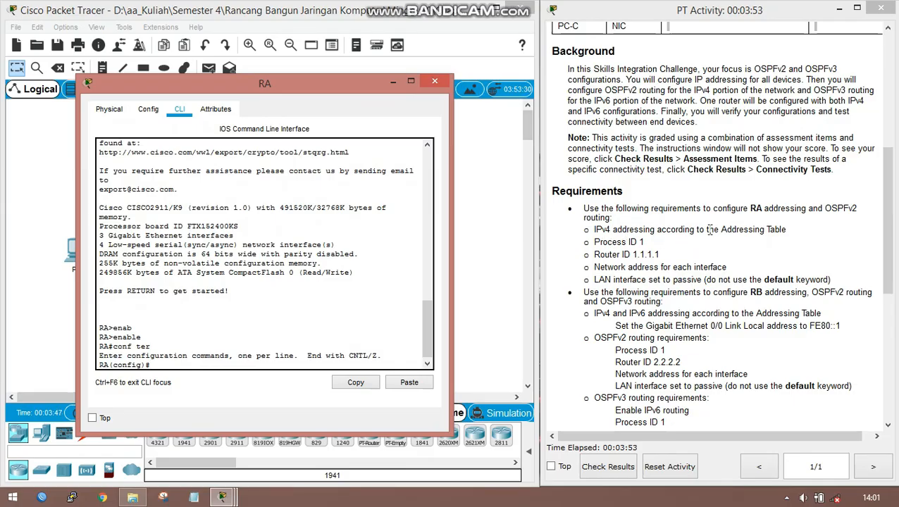
pyautogui.click(234, 356)
pyautogui.write('in')
pyautogui.press('Tab')
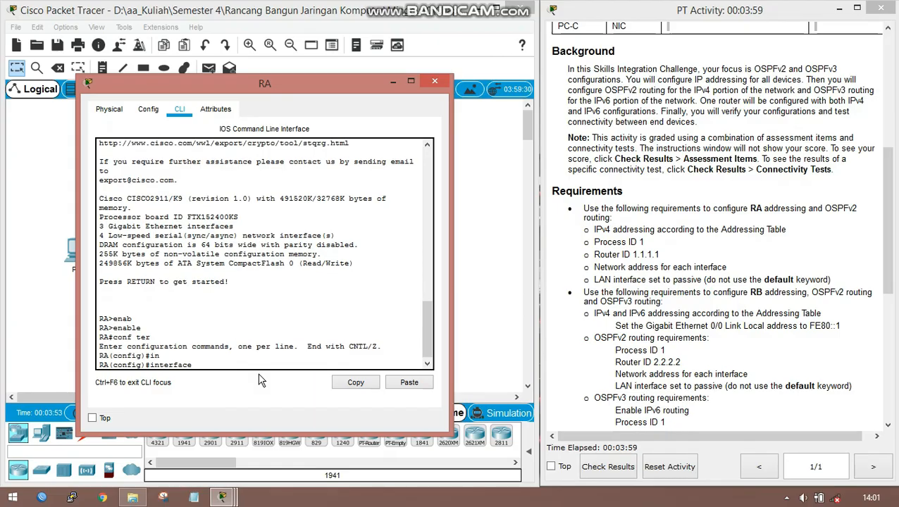
pyautogui.write('g')
pyautogui.press('Tab')
pyautogui.write('0')
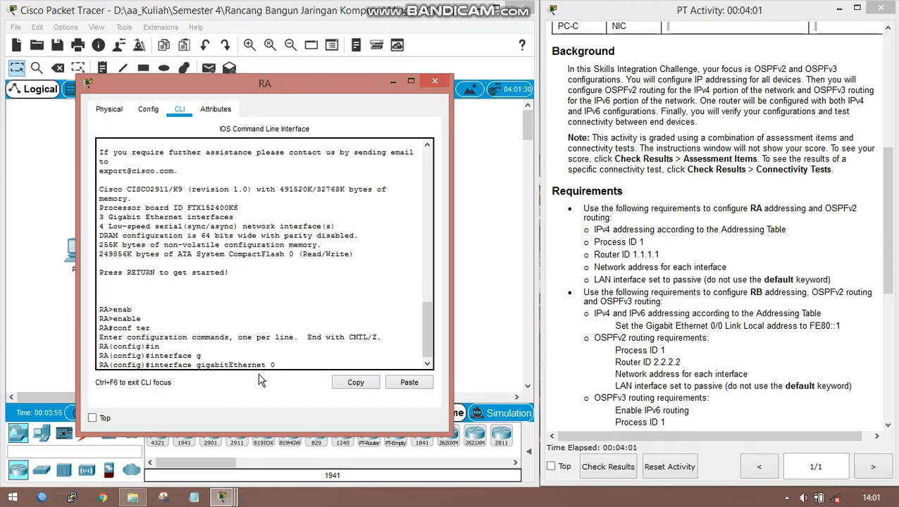
pyautogui.write('/0')
pyautogui.press('Return')
# - Assign IP address 172.31.0.1 with subnet mask 255.255.254.0 to RA's GigabitEthernet 0/0 interface
pyautogui.write('ip')
pyautogui.press('Tab')
pyautogui.write('ad')
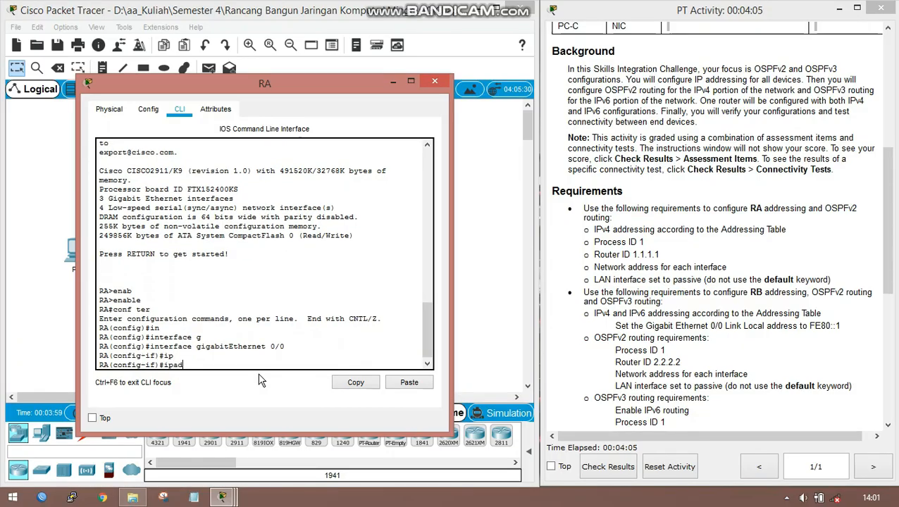
pyautogui.press('Tab')
pyautogui.press('BackSpace')
pyautogui.press('BackSpace')
pyautogui.write('ad')
pyautogui.press('Tab')
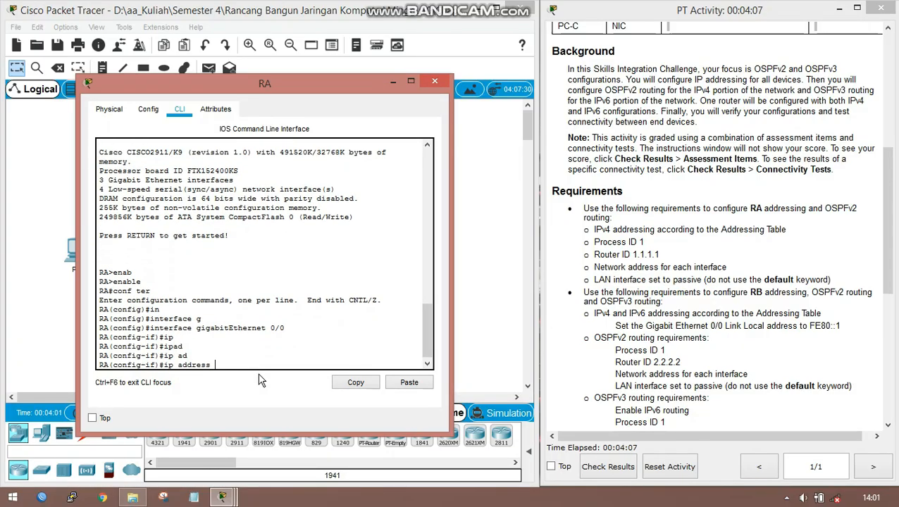
pyautogui.write('172.31.0.1 255.255.2555')
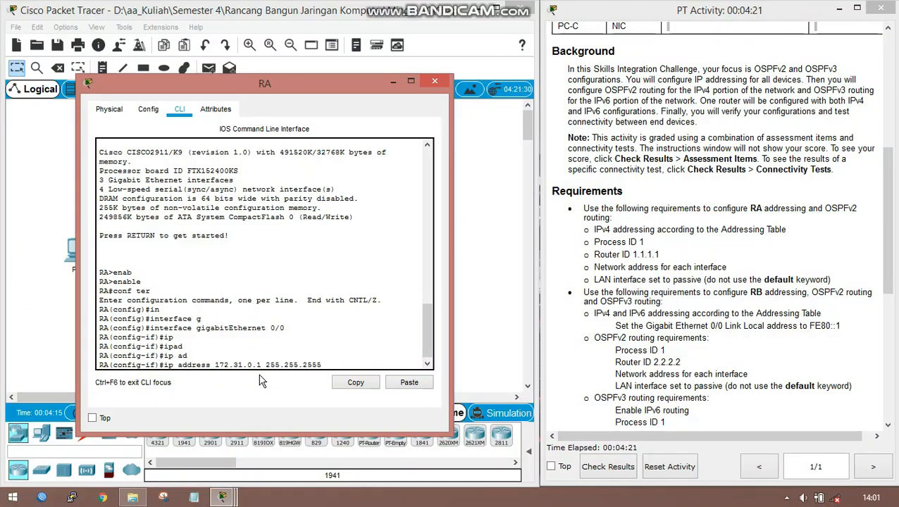
pyautogui.press('BackSpace')
pyautogui.press('BackSpace')
pyautogui.write('4.')
pyautogui.press('Return')
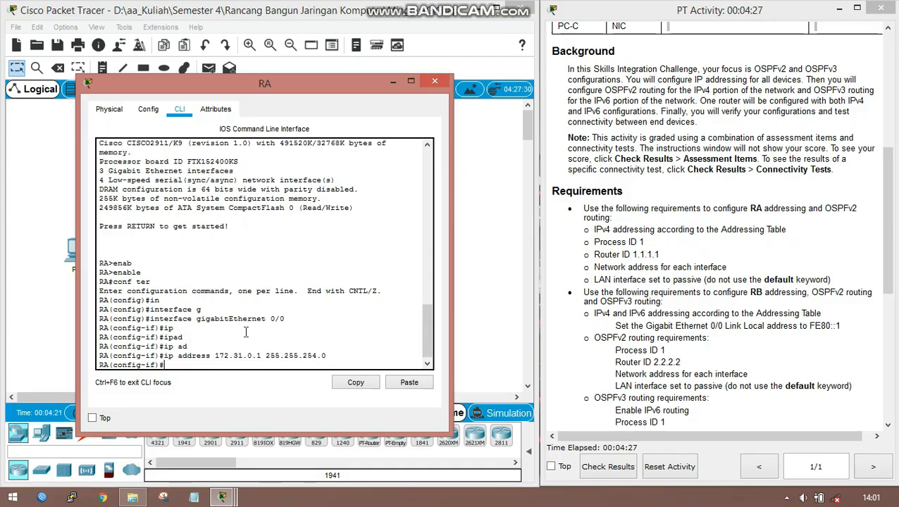
# - Enable RA's GigabitEthernet 0/0 interface with no shutdown
pyautogui.write('n')
pyautogui.write('o shu')
pyautogui.press('Tab')
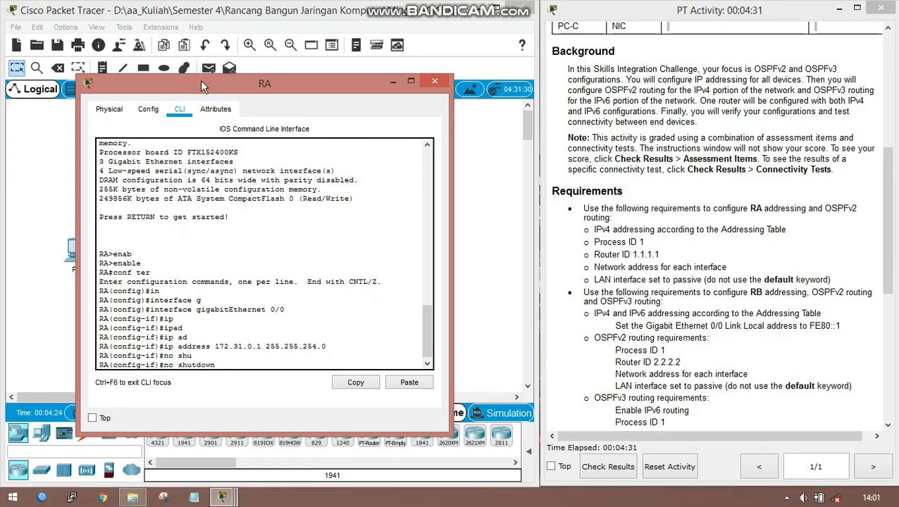
pyautogui.moveTo(201, 80); pyautogui.dragTo(480, 102)
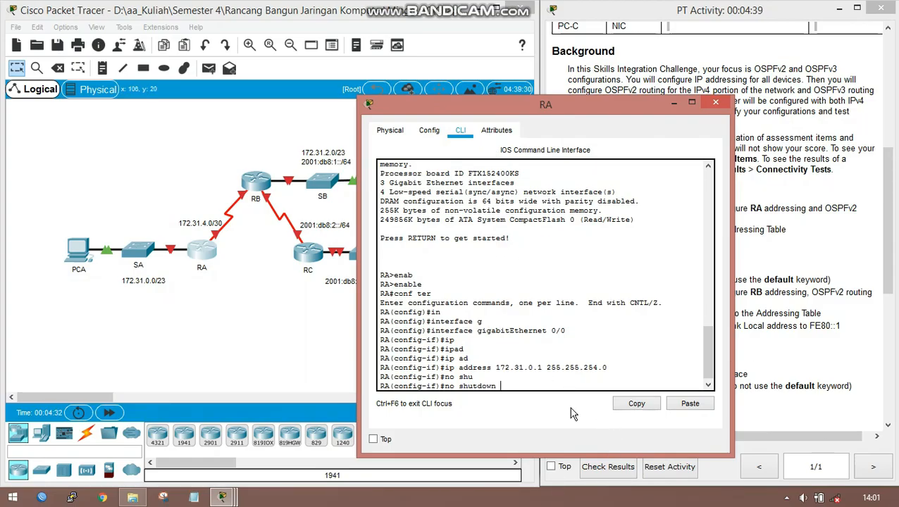
pyautogui.press('Return')
pyautogui.press('Return')
pyautogui.press('Return')
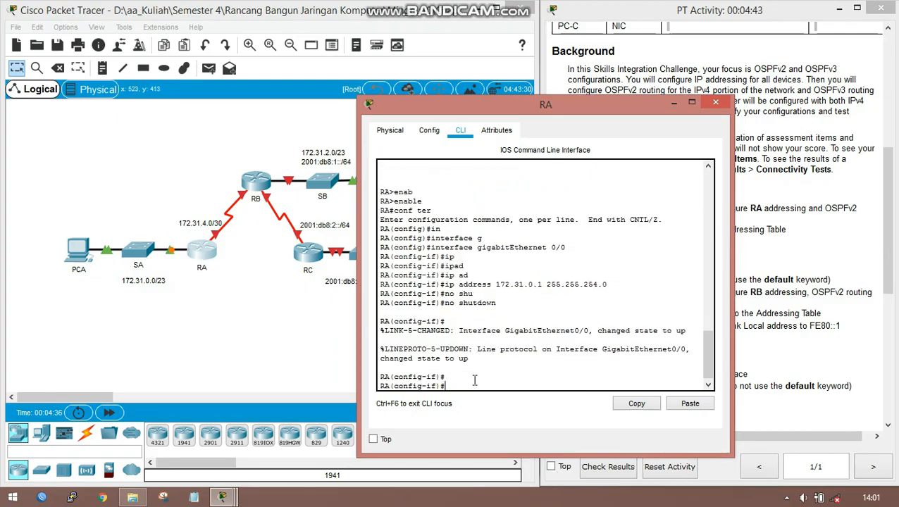
# - Turn on Always Show Port Labels in Logical Workspace in the preferences
pyautogui.click(226, 338)
pyautogui.click(64, 27)
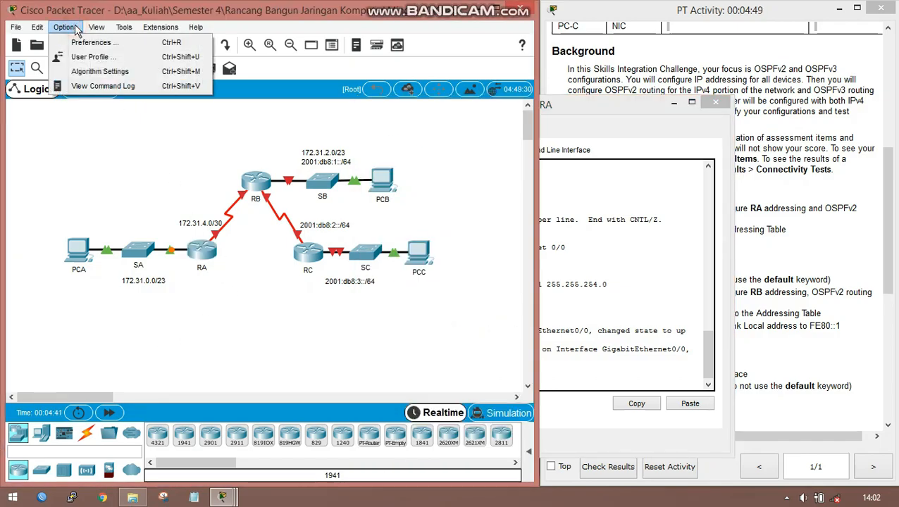
pyautogui.click(81, 45)
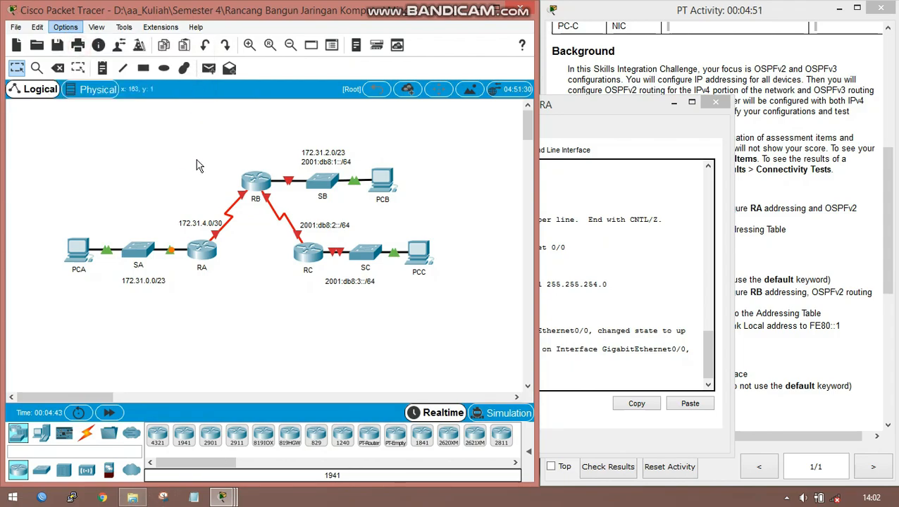
pyautogui.hotkey('ctrl', 'r')
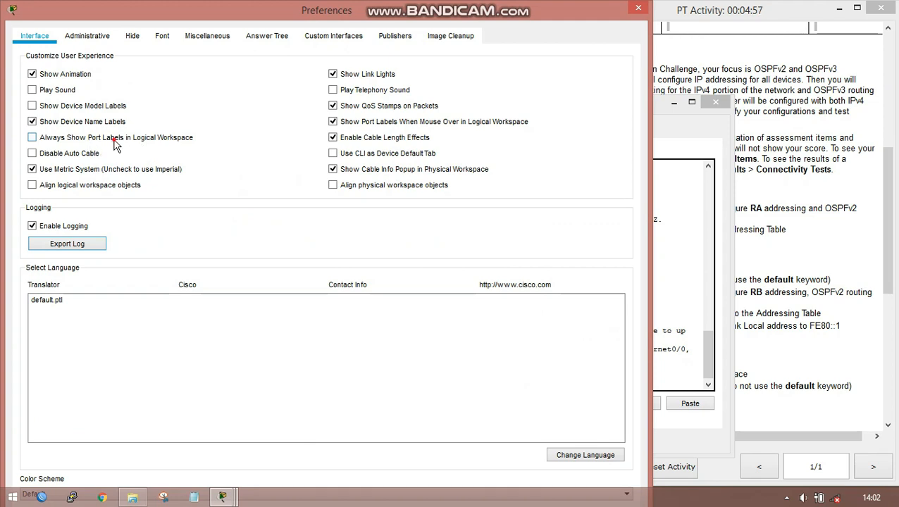
pyautogui.click(113, 137)
pyautogui.click(638, 9)
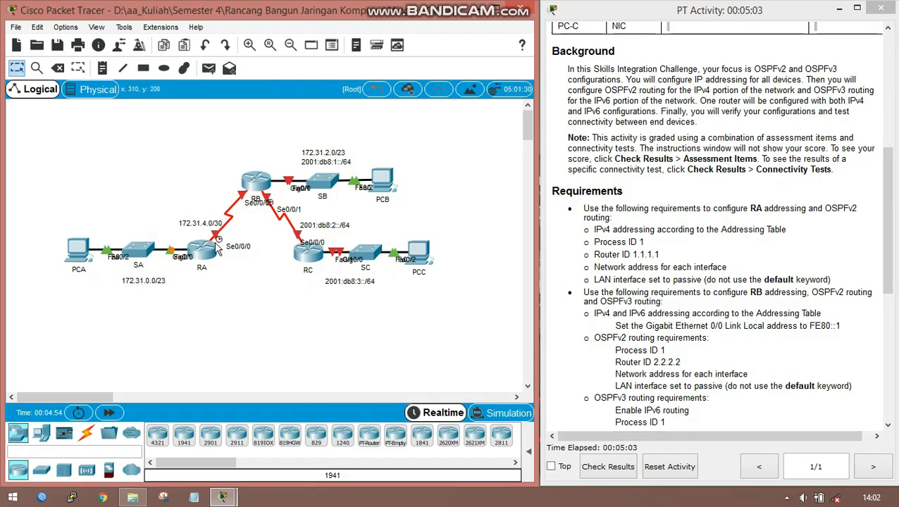
# - Return to RA's command line, exit the current interface and enter configuration for interface serial 0/0/0
pyautogui.click(202, 244)
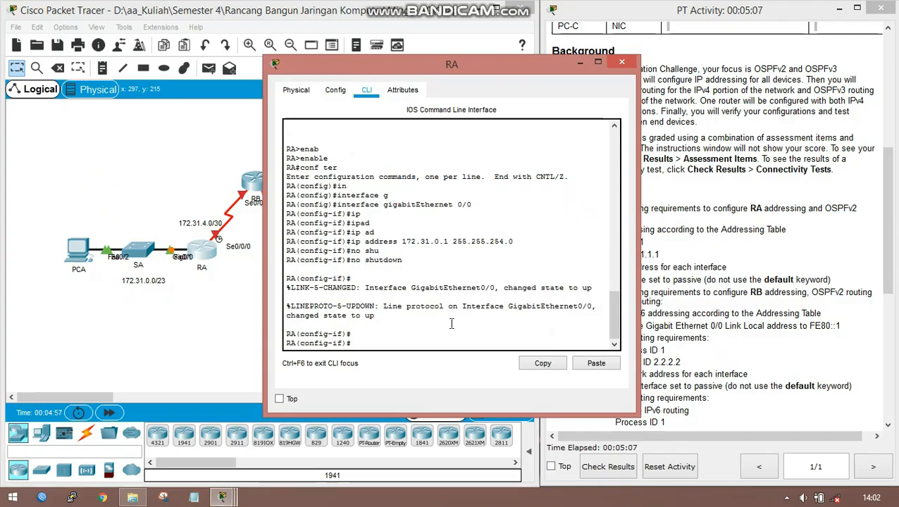
pyautogui.write('exi')
pyautogui.press('Return')
pyautogui.write('in')
pyautogui.press('Tab')
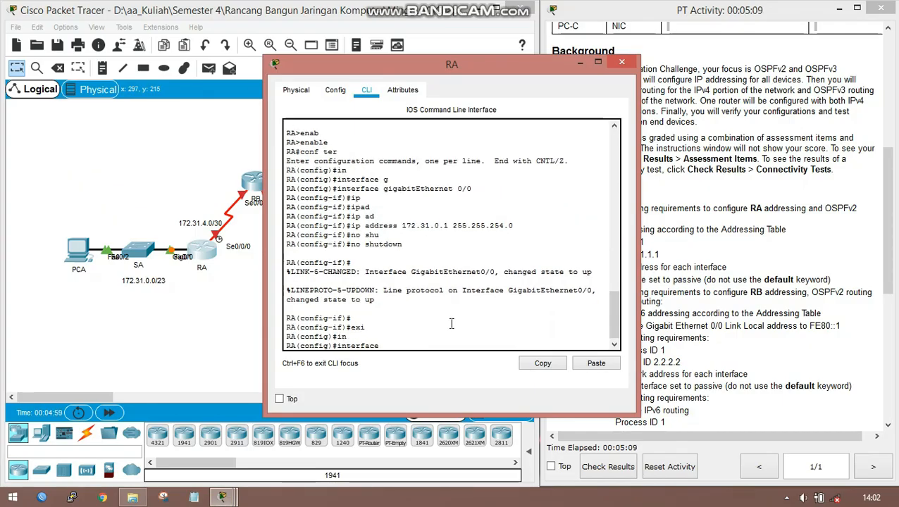
pyautogui.write('s')
pyautogui.press('Tab')
pyautogui.write('0/0/0')
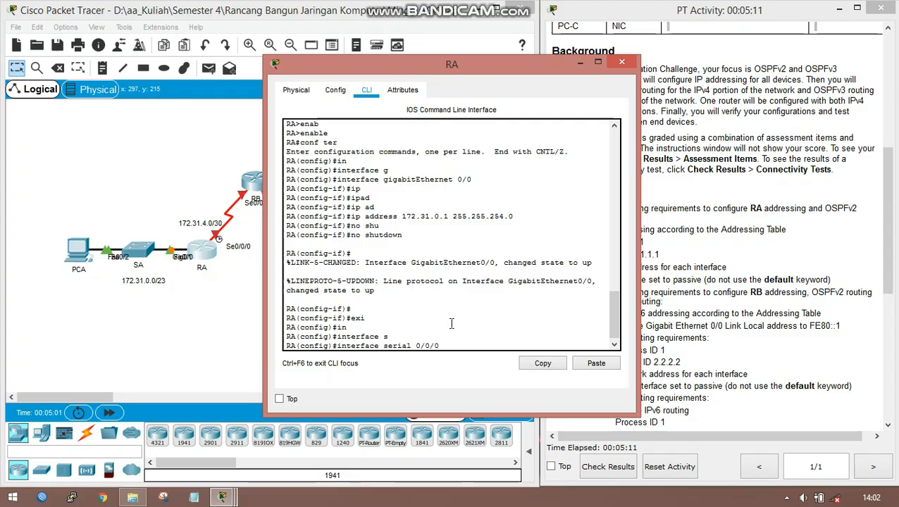
pyautogui.press('Return')
# - Assign IP address 172.31.4.1 with subnet mask 255.255.255.252 to RA's serial 0/0/0 interface
pyautogui.moveTo(480, 64); pyautogui.dragTo(564, 60)
pyautogui.write('if)#')
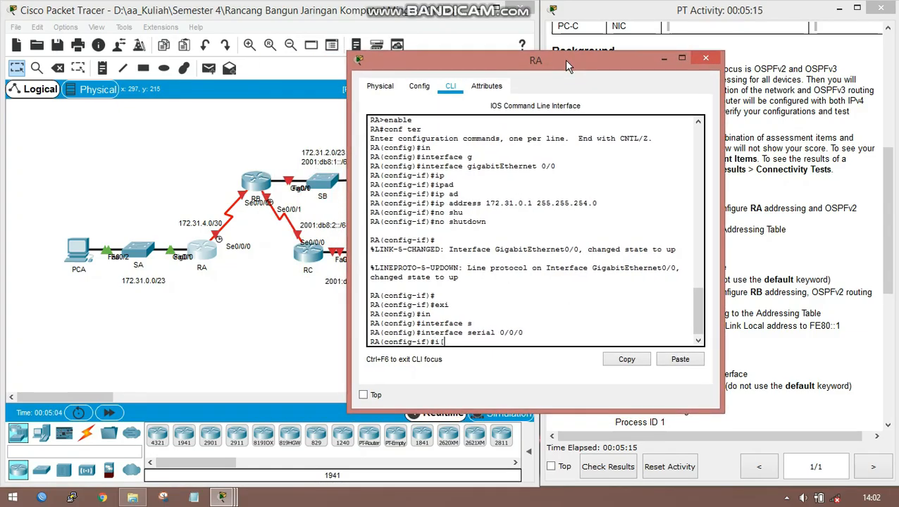
pyautogui.write('ip ad')
pyautogui.press('Tab')
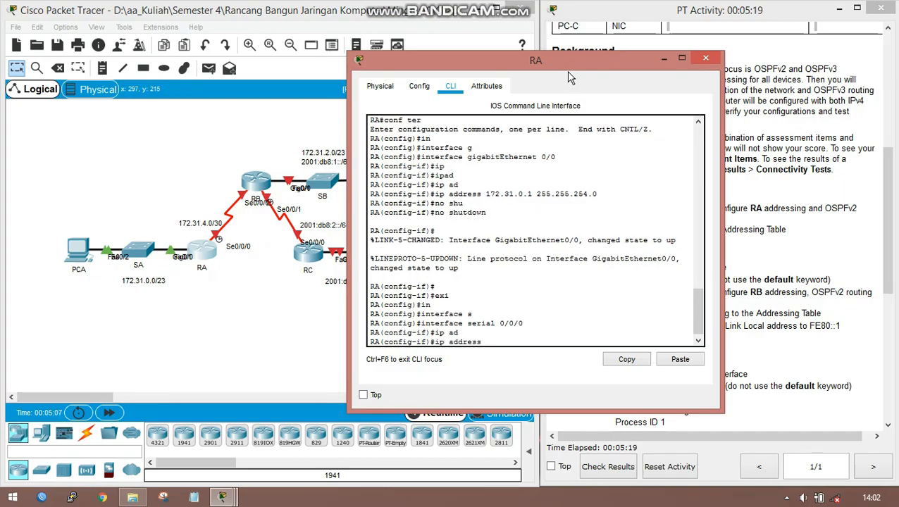
pyautogui.write('172.31.4.1 255.255.25')
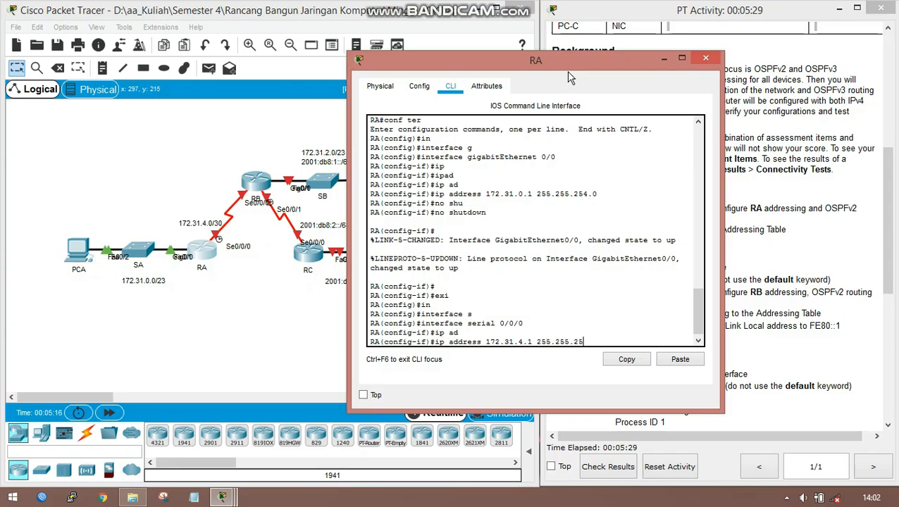
pyautogui.write('5.252')
pyautogui.press('Return')
# - Enable RA's serial 0/0/0 interface with no shutdown and return to global configuration mode
pyautogui.write('no sh')
pyautogui.press('Tab')
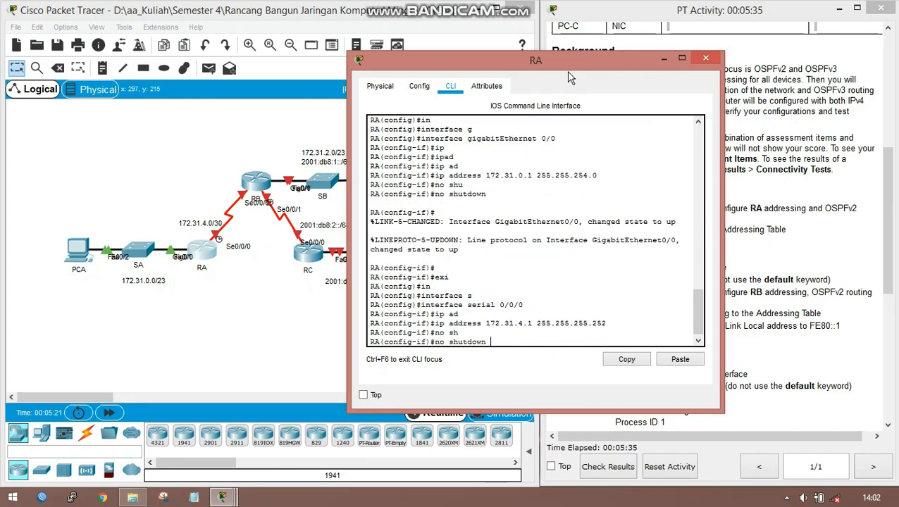
pyautogui.press('Return')
pyautogui.press('Return')
pyautogui.press('Return')
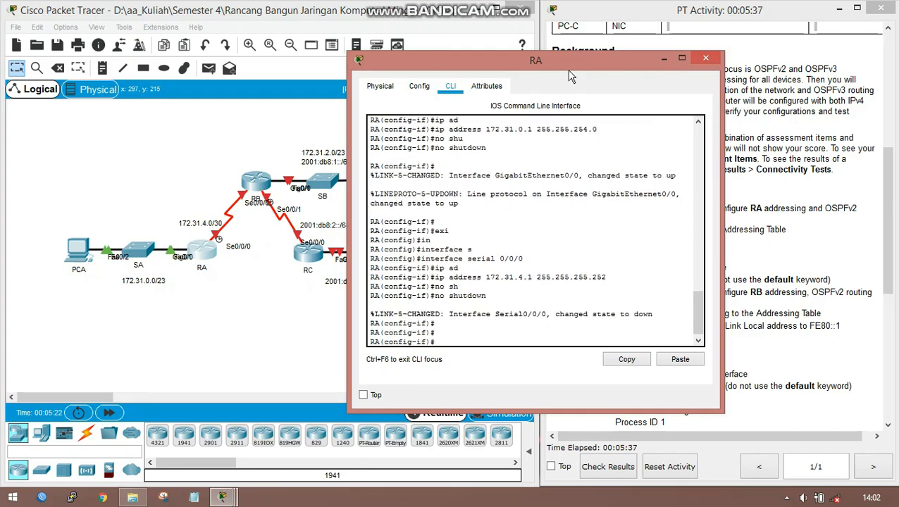
pyautogui.write('exi')
pyautogui.press('Return')
pyautogui.press('Return')
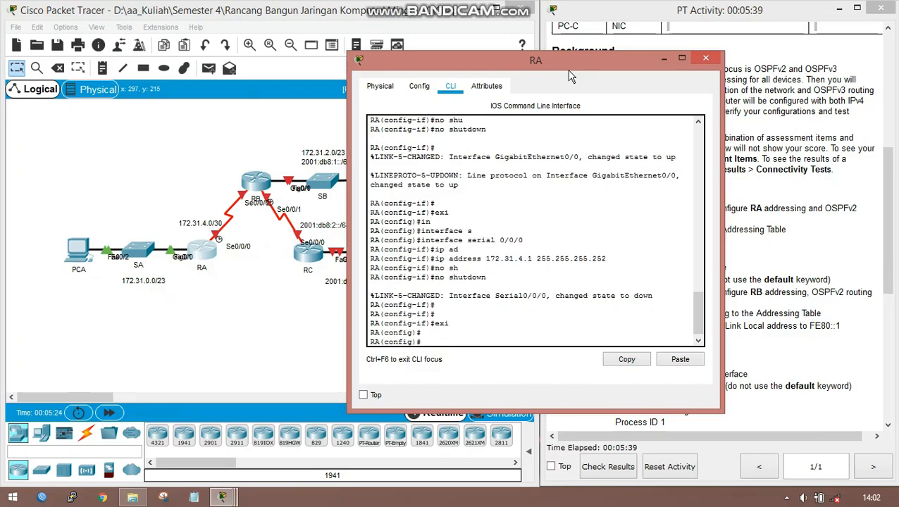
# - Start OSPF routing process 1 on RA from global configuration mode
pyautogui.moveTo(547, 65); pyautogui.dragTo(414, 56)
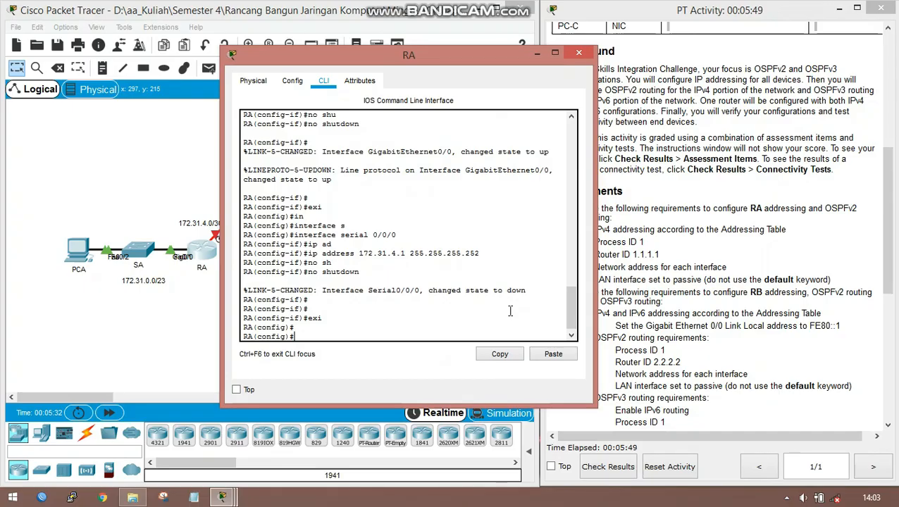
pyautogui.write('ou')
pyautogui.press('Tab')
pyautogui.write('os')
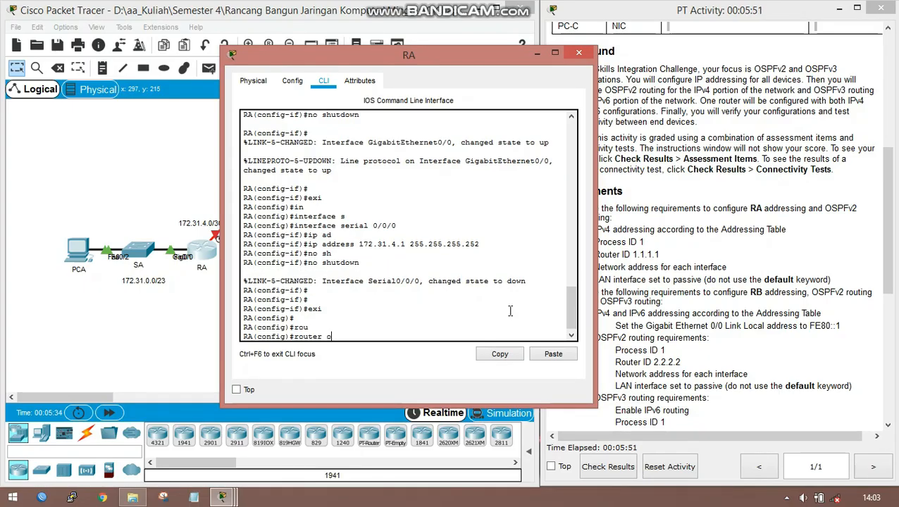
pyautogui.press('Tab')
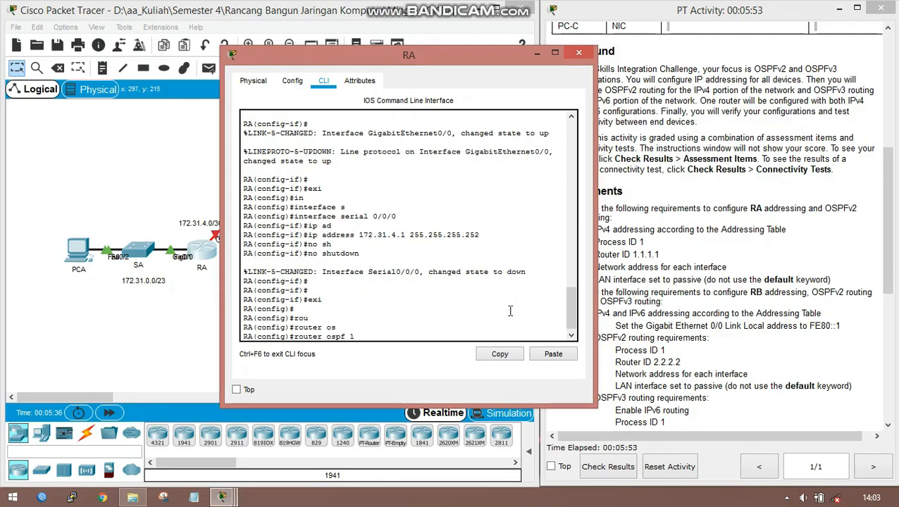
pyautogui.write('1')
pyautogui.press('Return')
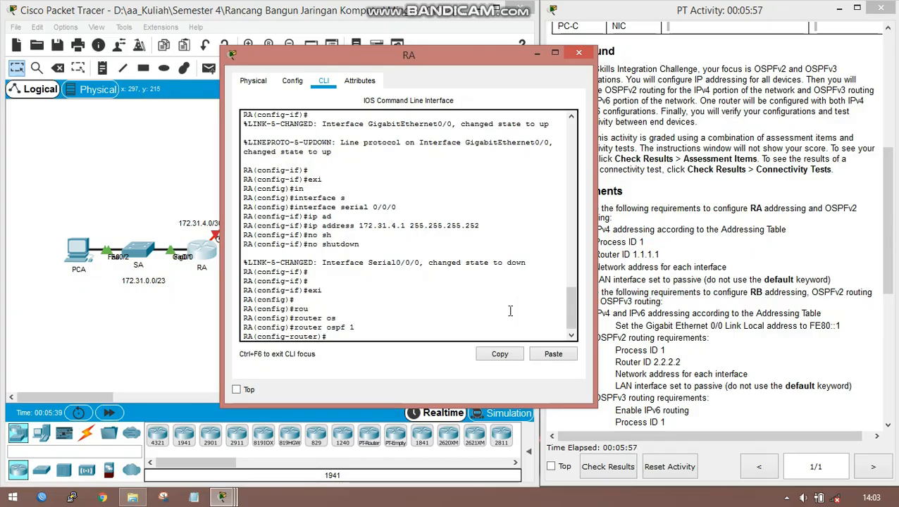
# - Set the router ID of RA's OSPF process to 1.1.1.1
pyautogui.write('rou')
pyautogui.press('Tab')
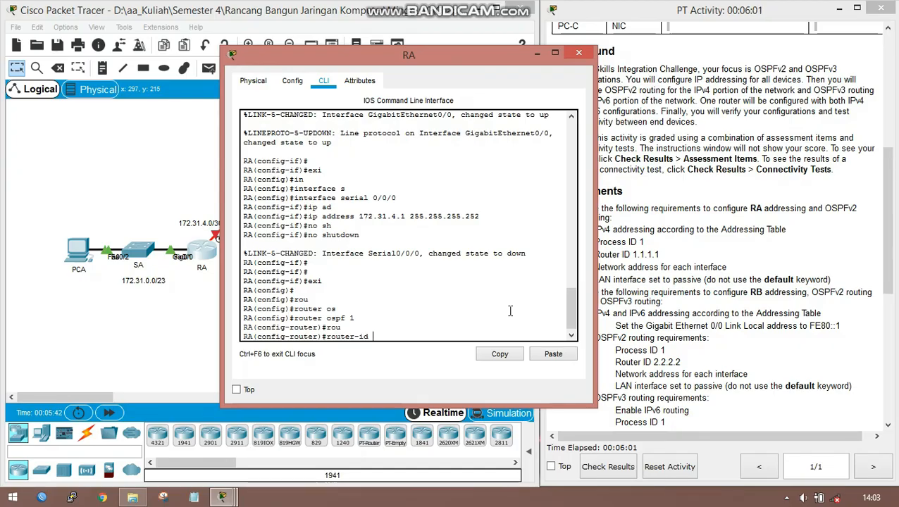
pyautogui.write('1.1.')
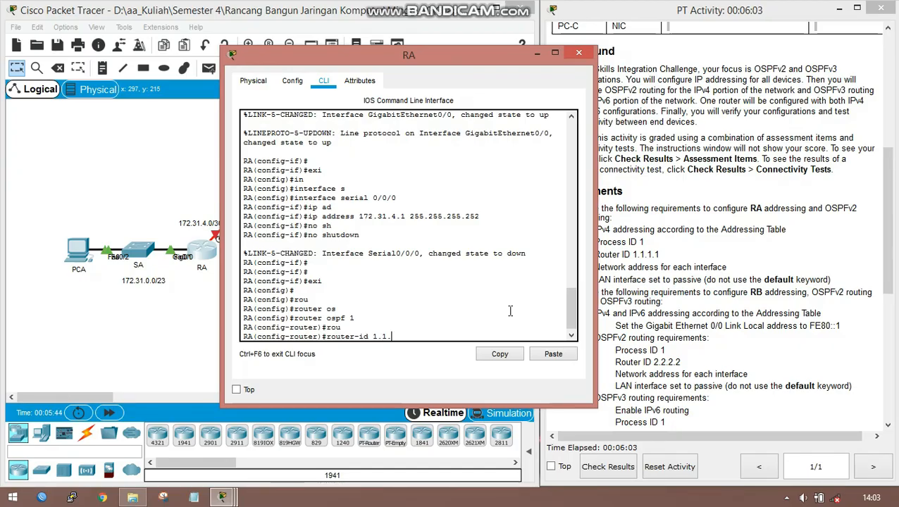
pyautogui.write('1.1')
pyautogui.press('Return')
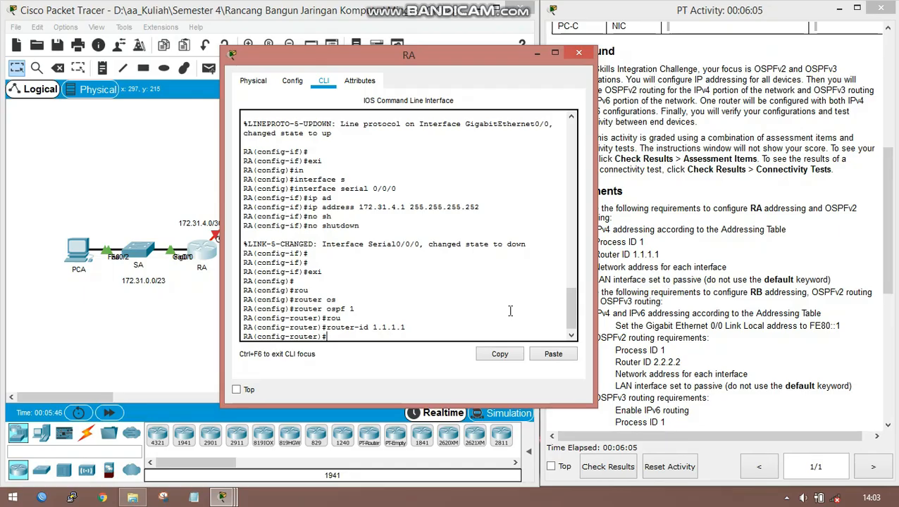
# - Make RA's LAN interface GigabitEthernet 0/0 passive in OSPF process 1
pyautogui.write('pas')
pyautogui.press('Tab')
pyautogui.write('g')
pyautogui.press('Tab')
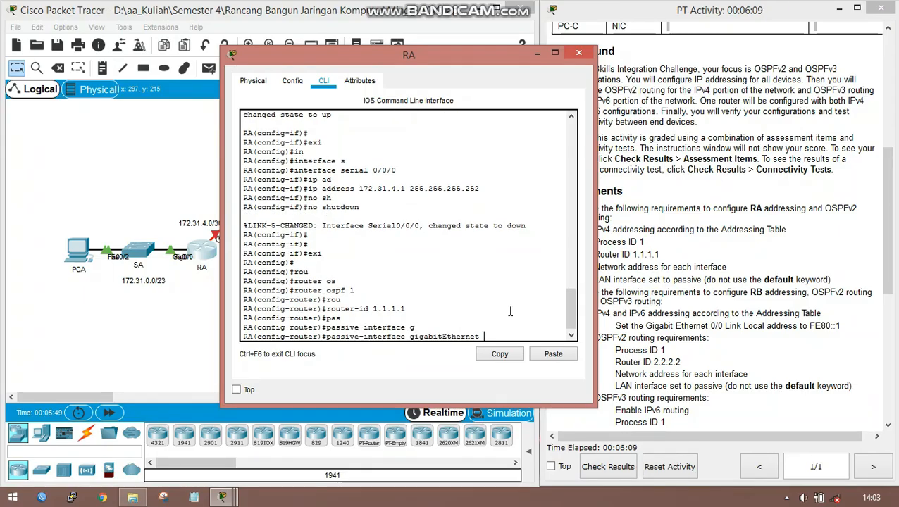
pyautogui.write('0/0')
pyautogui.press('Return')
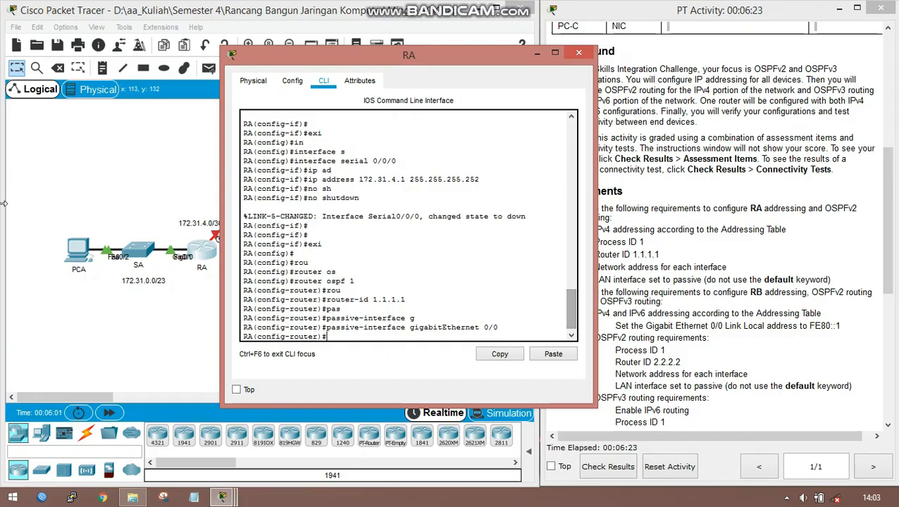
# - Advertise RA's LAN network 172.31.0.0 with wildcard mask 0.0.1.255 in OSPF area 0
pyautogui.moveTo(369, 51); pyautogui.dragTo(502, 65)
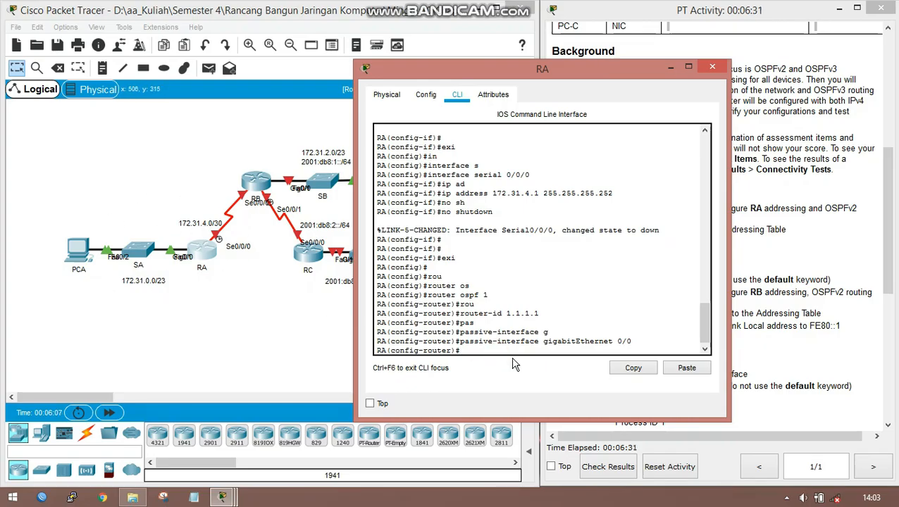
pyautogui.write('net')
pyautogui.press('Tab')
pyautogui.write('172')
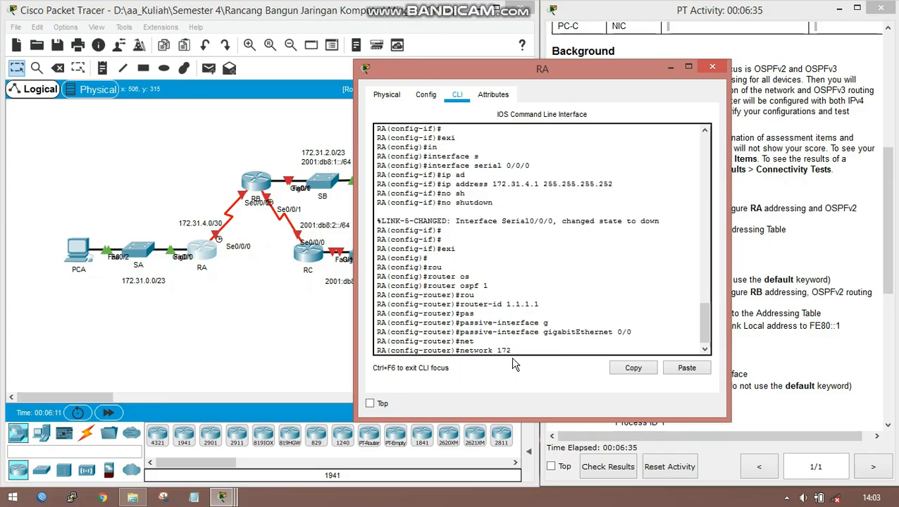
pyautogui.write('.31.0.0 0.0.0')
pyautogui.press('BackSpace')
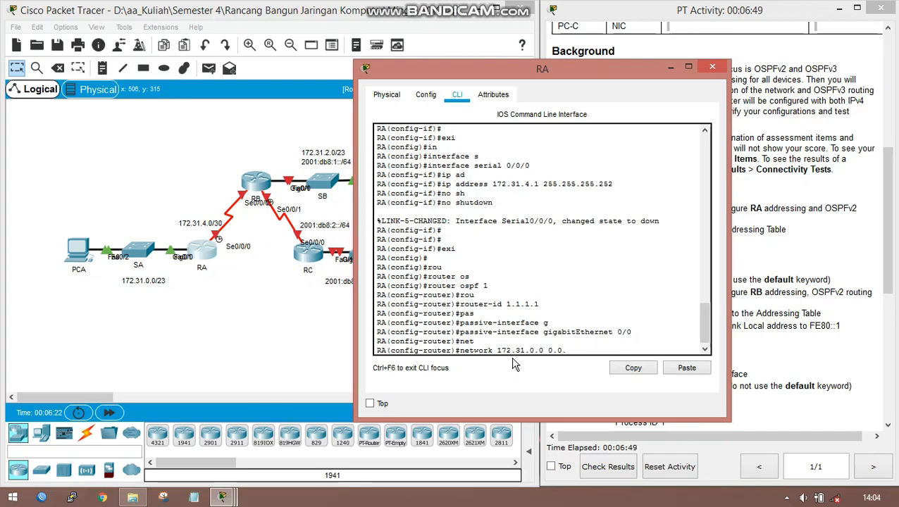
pyautogui.write('1.255 area')
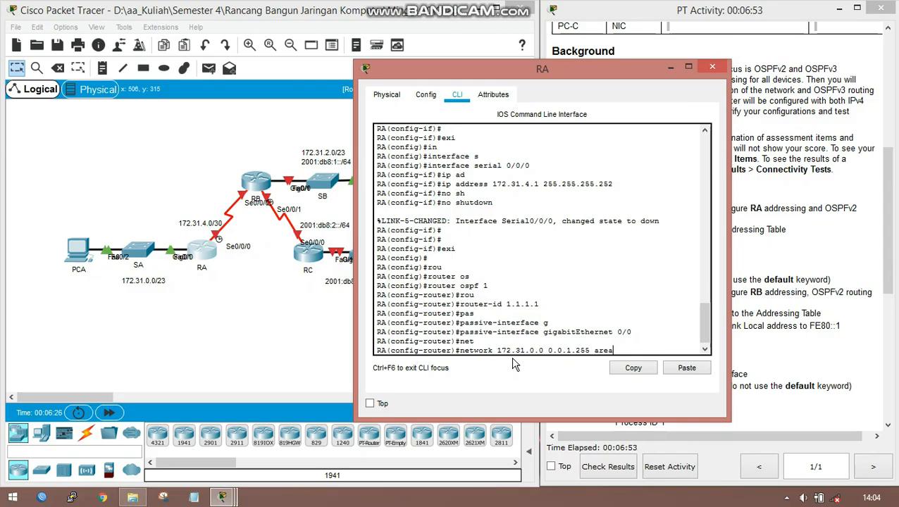
pyautogui.write(' 0')
pyautogui.press('Return')
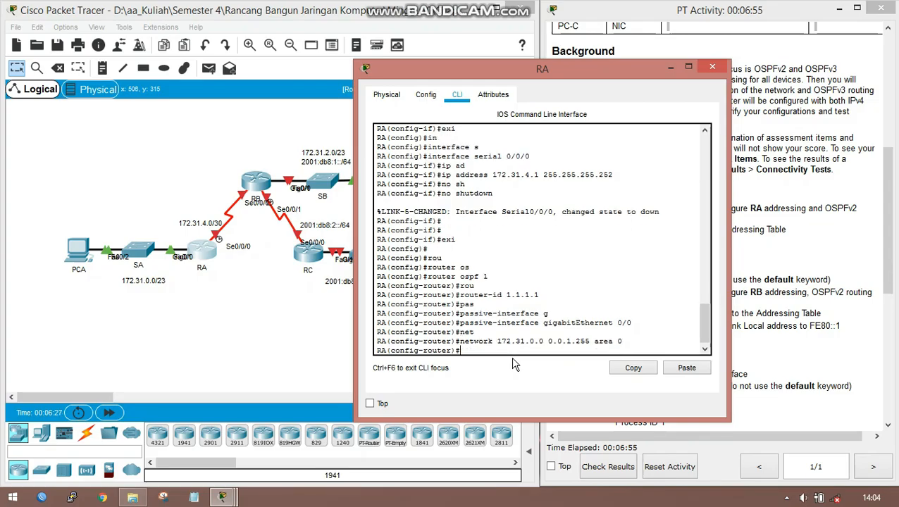
# - Advertise RA's serial link network 172.31.4.0 with wildcard mask 0.0.0.3 in OSPF area 0
pyautogui.write('net')
pyautogui.press('Tab')
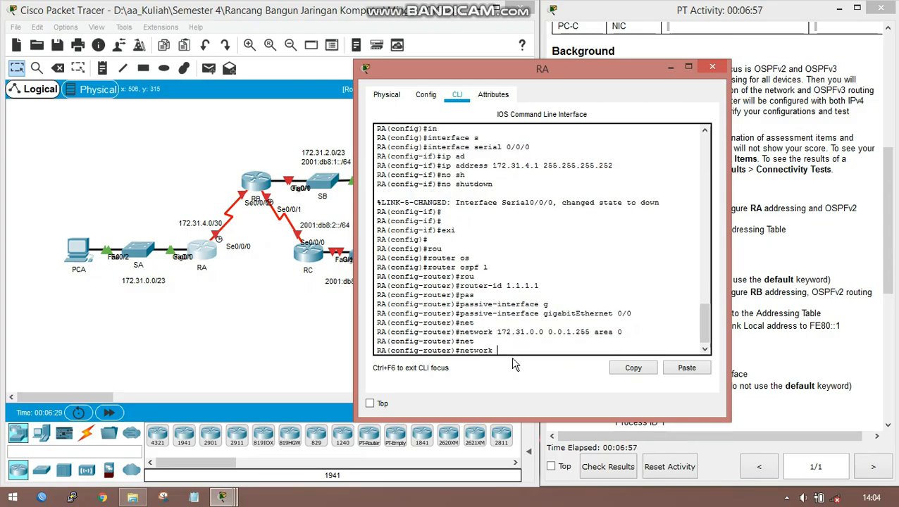
pyautogui.write('172.31.4.0 ')
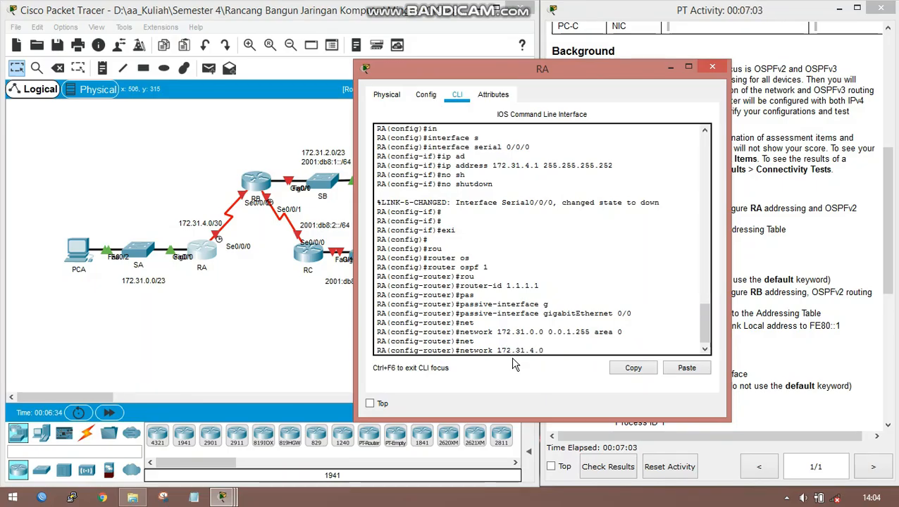
pyautogui.write('0.0.0.3')
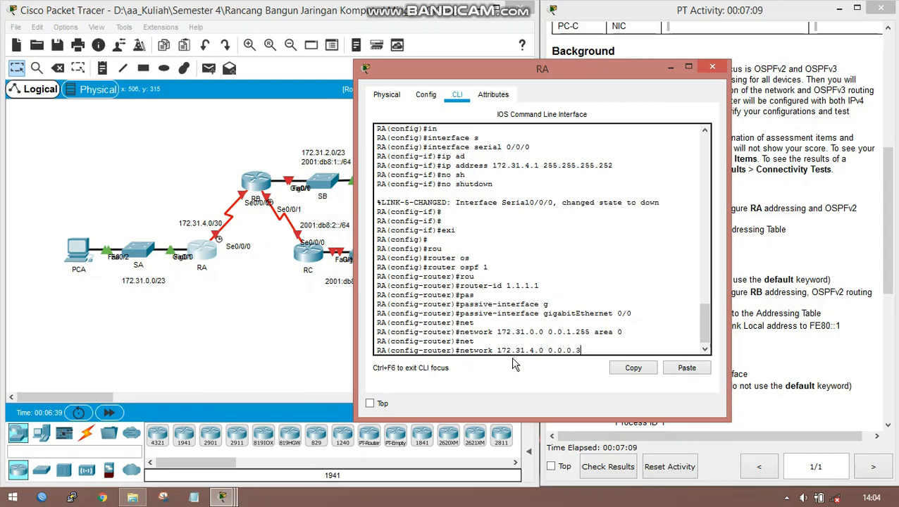
pyautogui.write(' area 0')
pyautogui.press('Return')
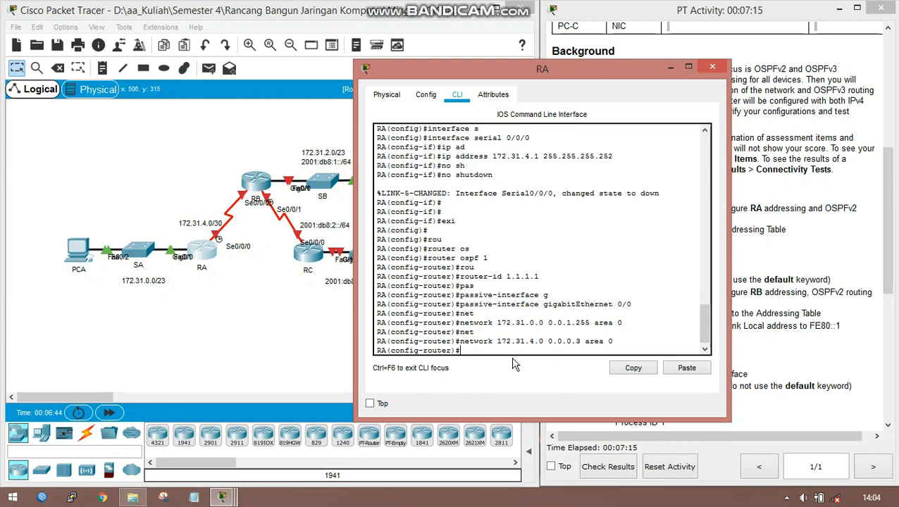
# - End RA's configuration session and copy the running-config to startup-config, accepting the default destination filename
pyautogui.write('end')
pyautogui.press('Return')
pyautogui.press('Return')
pyautogui.write('cop')
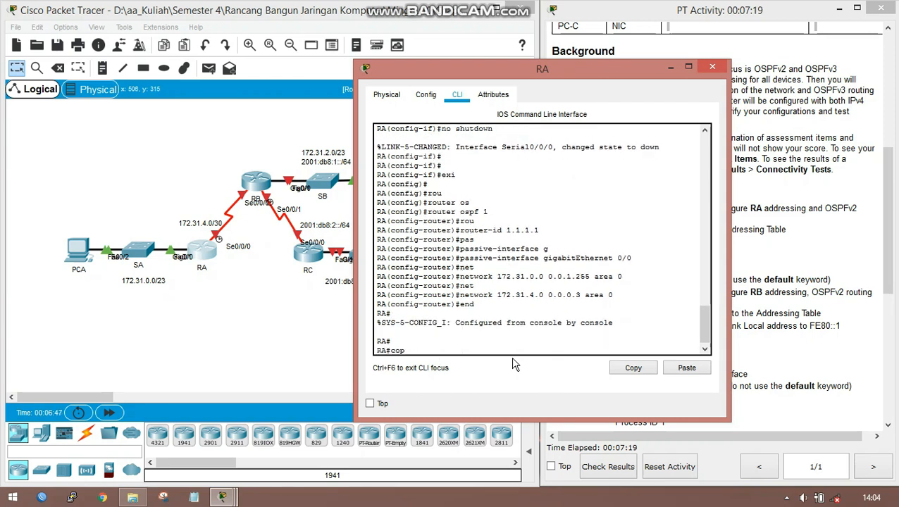
pyautogui.press('Tab')
pyautogui.write('run')
pyautogui.press('Tab')
pyautogui.write('st')
pyautogui.press('Tab')
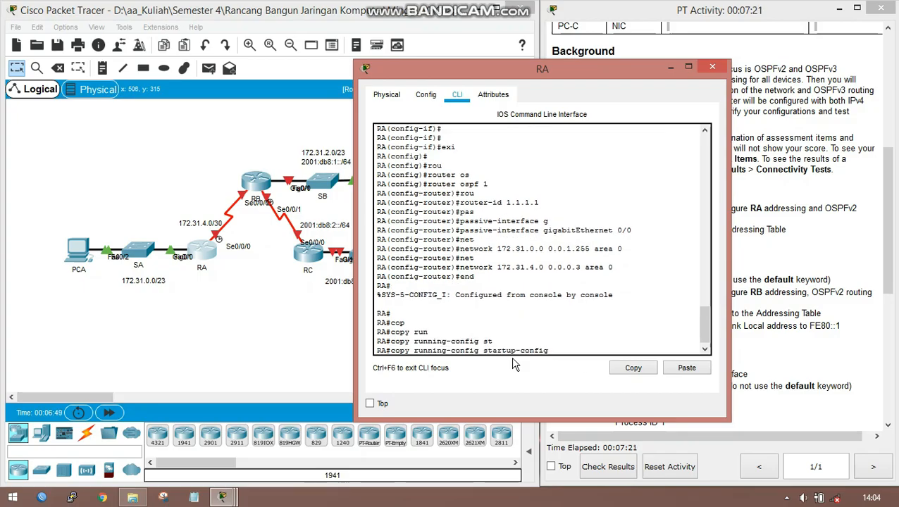
pyautogui.press('Return')
pyautogui.press('Return')
pyautogui.press('Return')
pyautogui.press('Return')
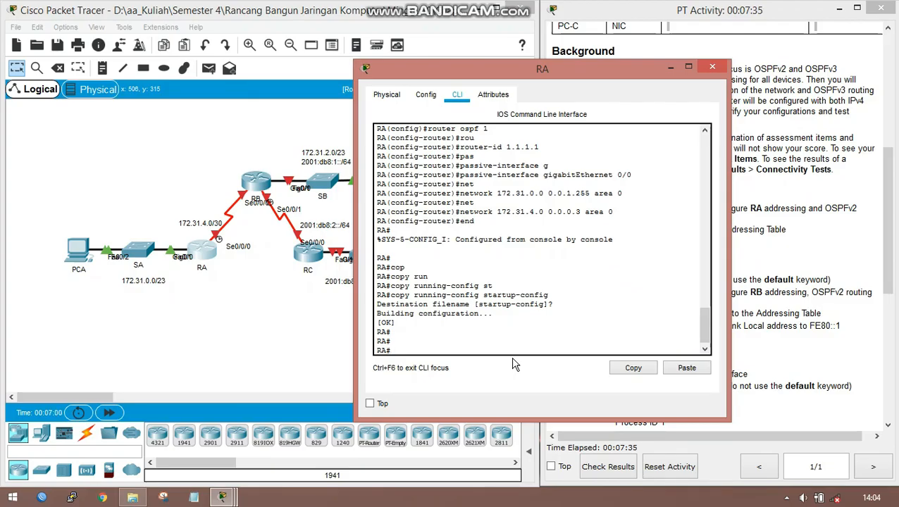
# - Minimize RA's window, review RB's requirements, open router RB's command line and enter global configuration mode
pyautogui.click(670, 67)
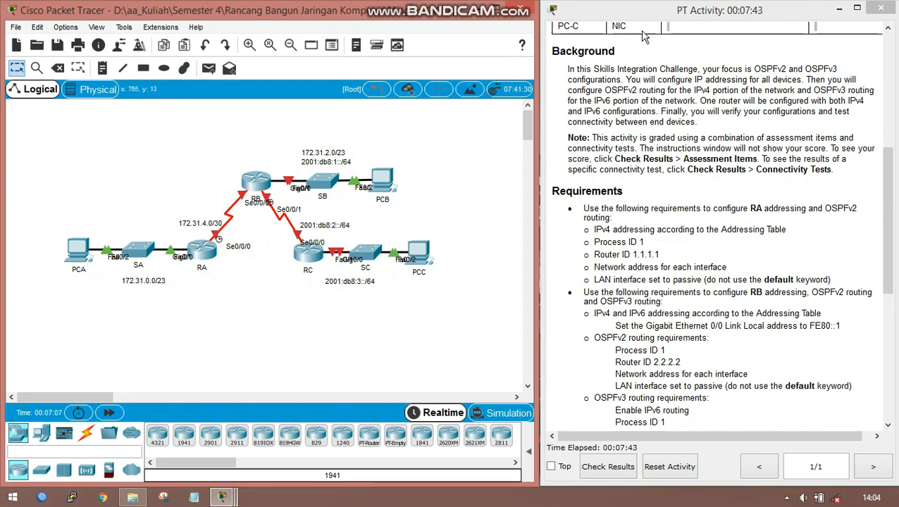
pyautogui.scroll(-3, 680, 363)
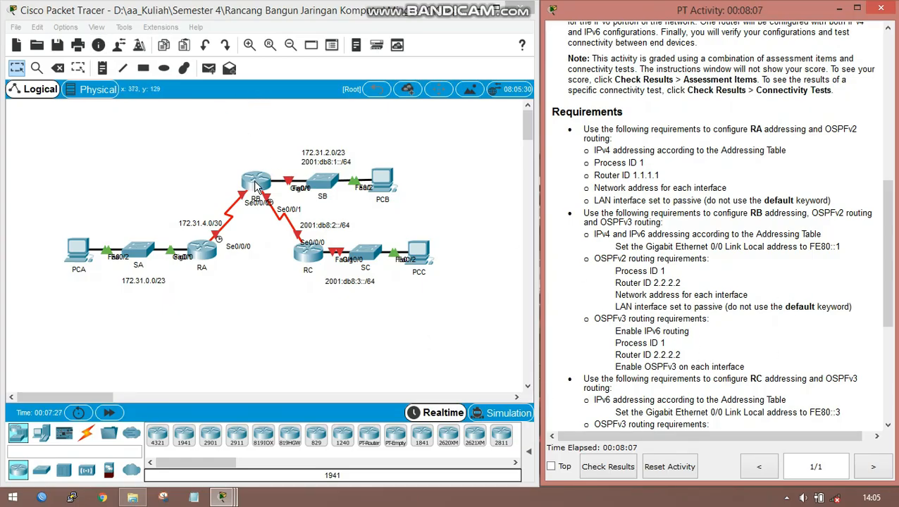
pyautogui.click(258, 185)
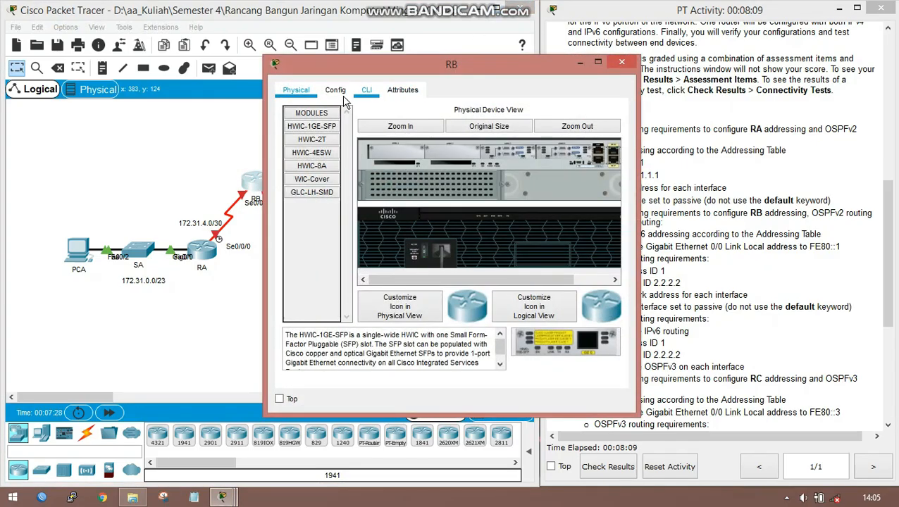
pyautogui.click(362, 103)
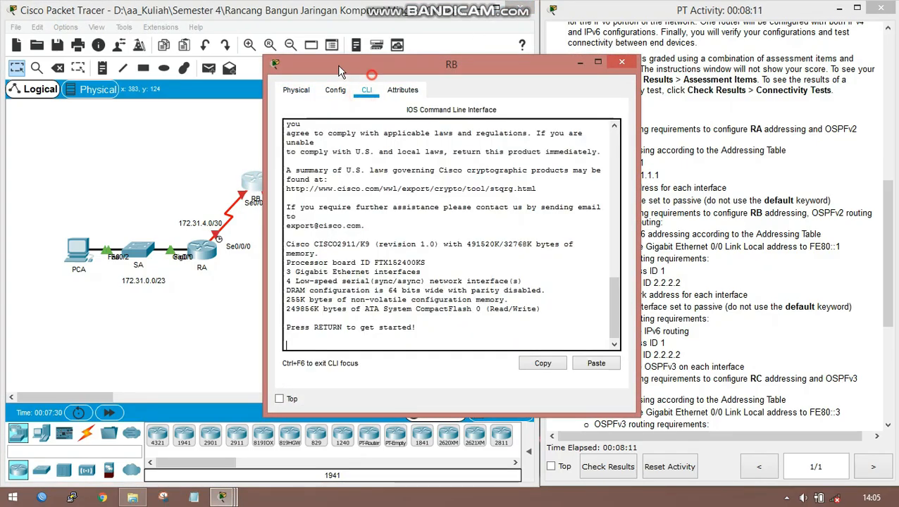
pyautogui.press('Return')
pyautogui.write('ena')
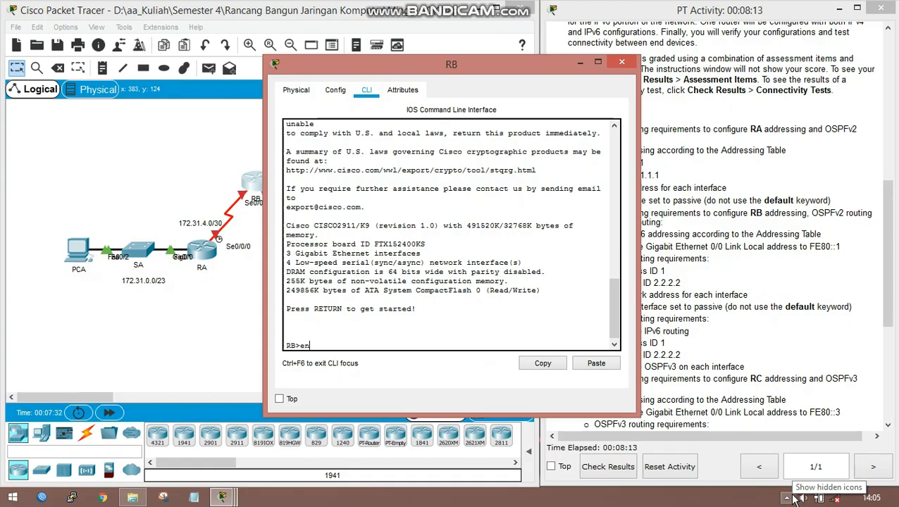
pyautogui.press('Return')
pyautogui.write('conf t')
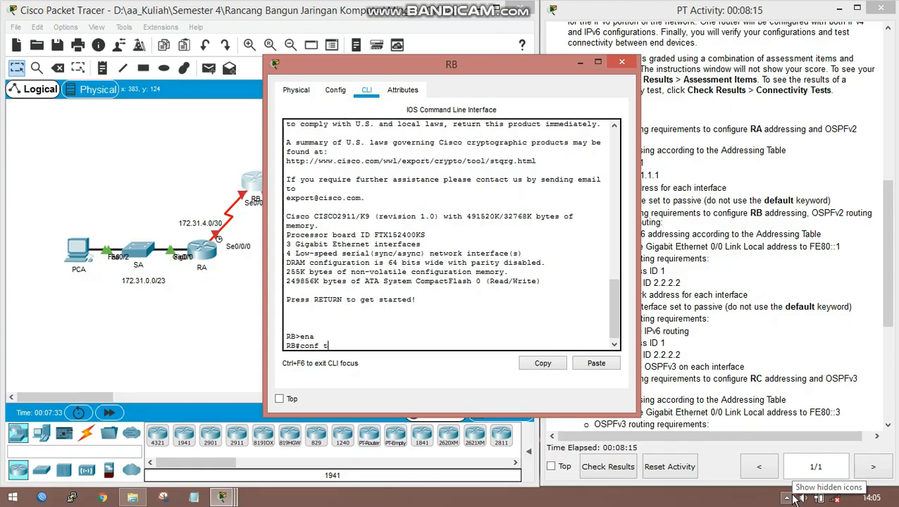
pyautogui.press('Return')
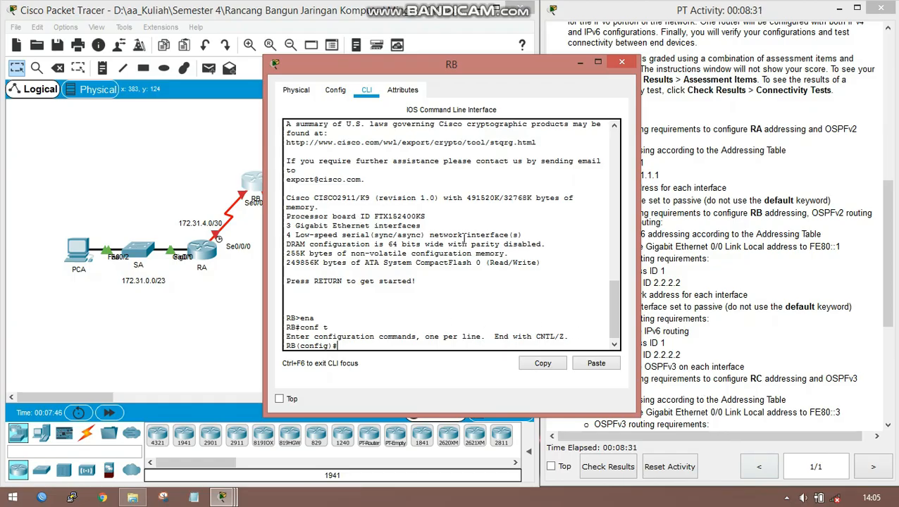
# - Enable IPv6 unicast routing on RB
pyautogui.write('ipv')
pyautogui.press('Tab')
pyautogui.write('un')
pyautogui.press('Tab')
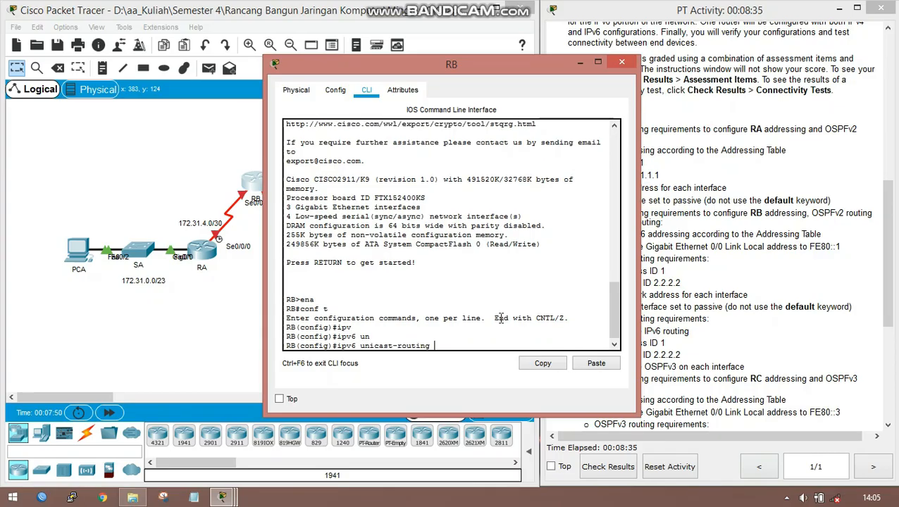
pyautogui.press('Return')
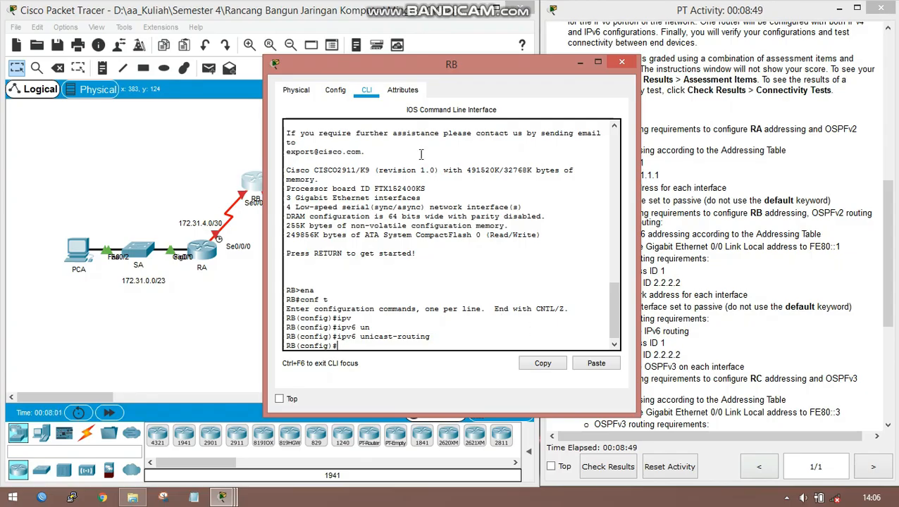
# - Enter interface configuration mode for GigabitEthernet 0/0 on RB, keeping the topology's address labels in view
pyautogui.moveTo(396, 79); pyautogui.dragTo(522, 87)
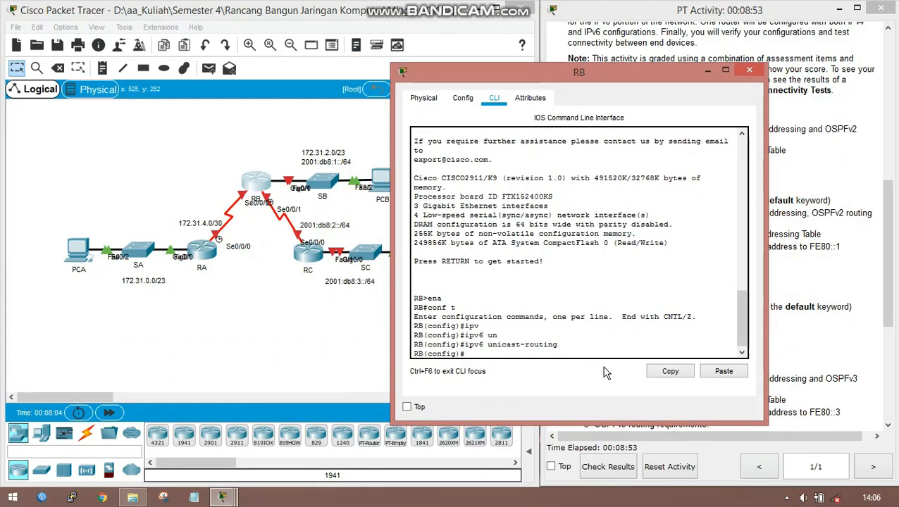
pyautogui.write('in')
pyautogui.press('Tab')
pyautogui.write('g')
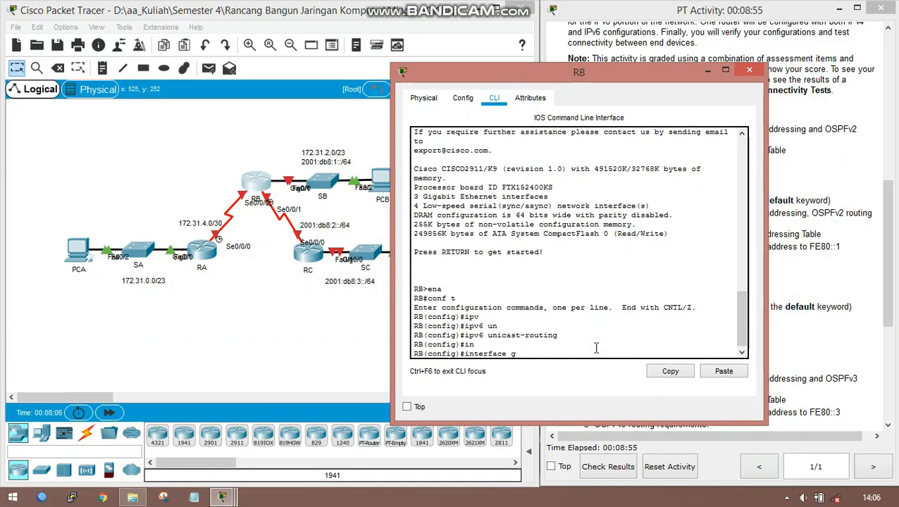
pyautogui.press('Tab')
pyautogui.write('0/')
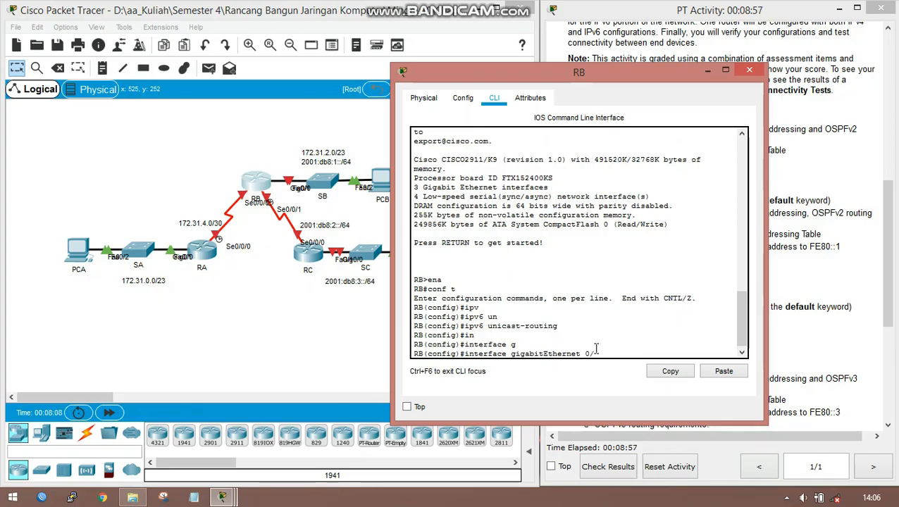
pyautogui.write('0')
pyautogui.press('Return')
# - Assign IPv4 address 172.31.2.1 with subnet mask 255.255.254.0 to RB's GigabitEthernet 0/0 interface
pyautogui.write('ip ad')
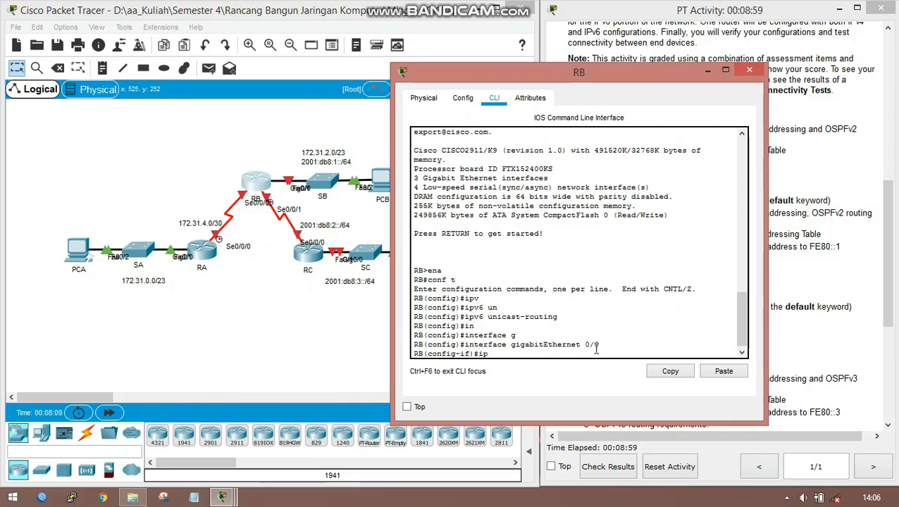
pyautogui.press('Tab')
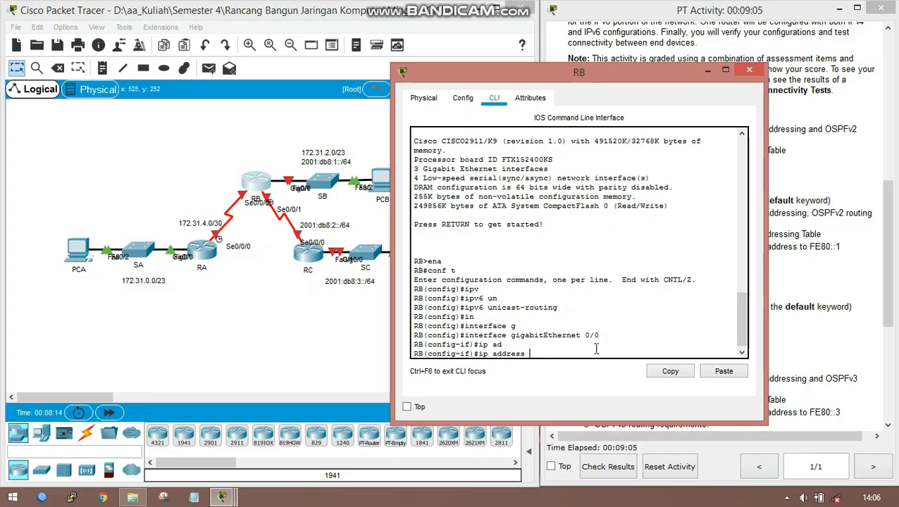
pyautogui.write('172.')
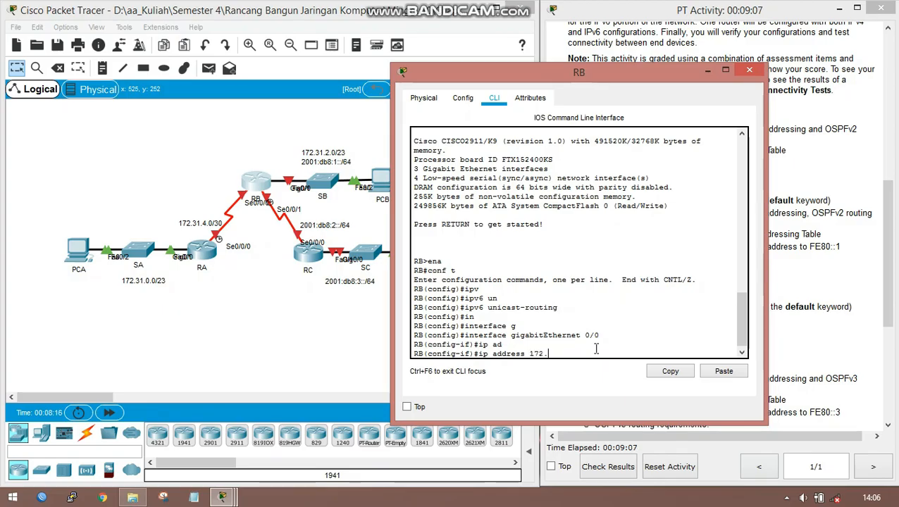
pyautogui.write('31.2.1 255.25')
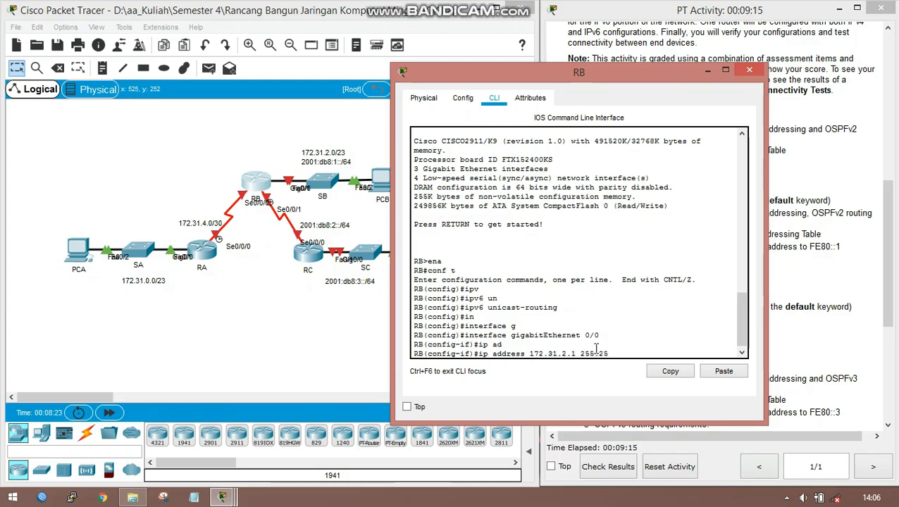
pyautogui.write('5')
pyautogui.write('.254')
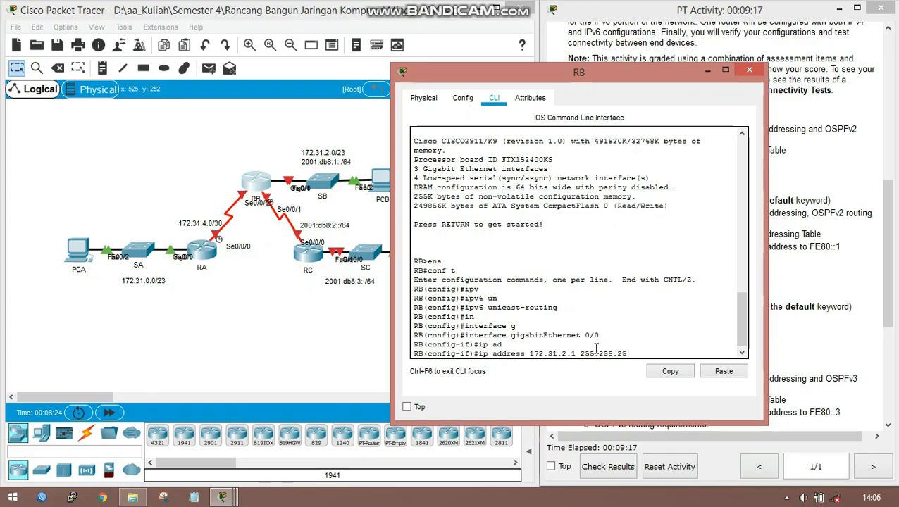
pyautogui.write('.0')
pyautogui.press('Return')
# - Assign IPv6 address 2001:DB8:1::1/64 to RB's GigabitEthernet 0/0 interface
pyautogui.write('ipv')
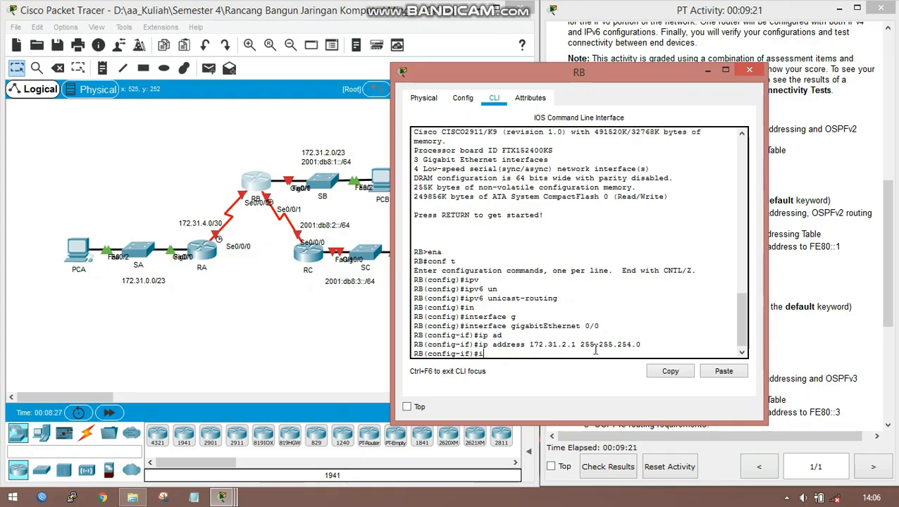
pyautogui.press('Tab')
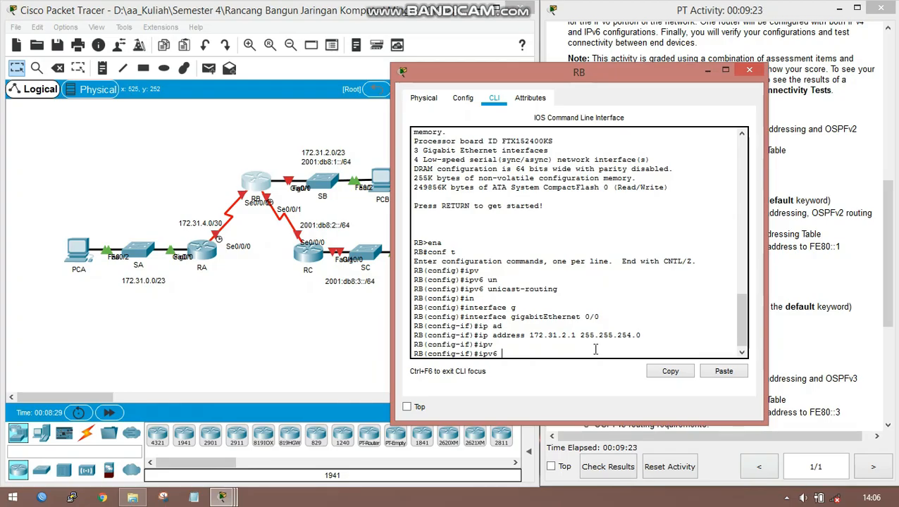
pyautogui.write('ad')
pyautogui.press('Tab')
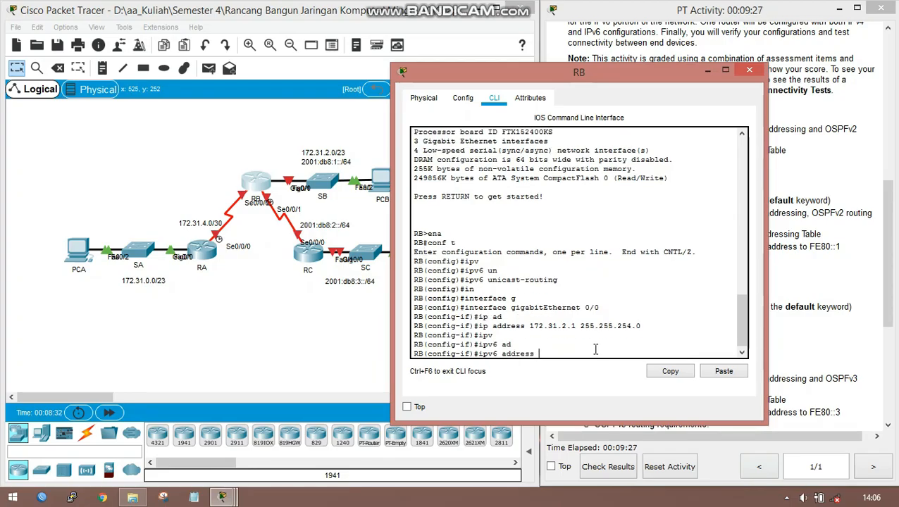
pyautogui.write('2001:DB8:')
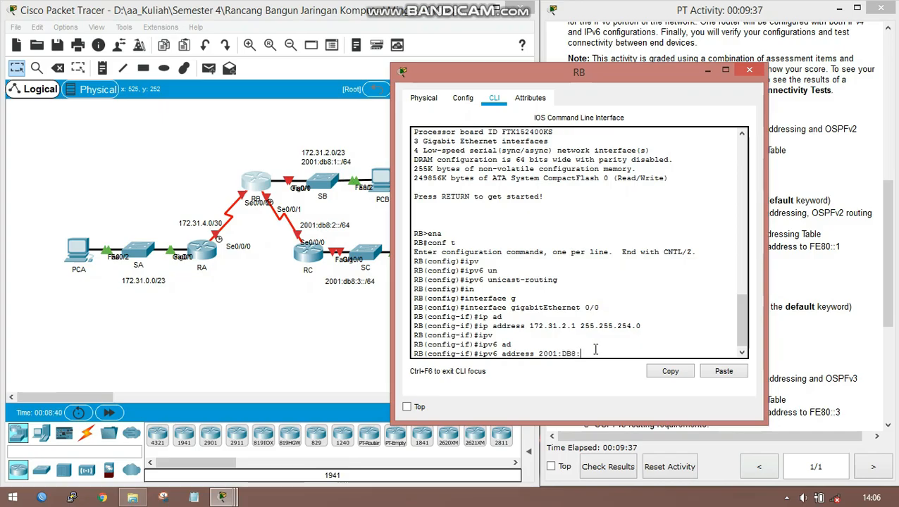
pyautogui.write('1::')
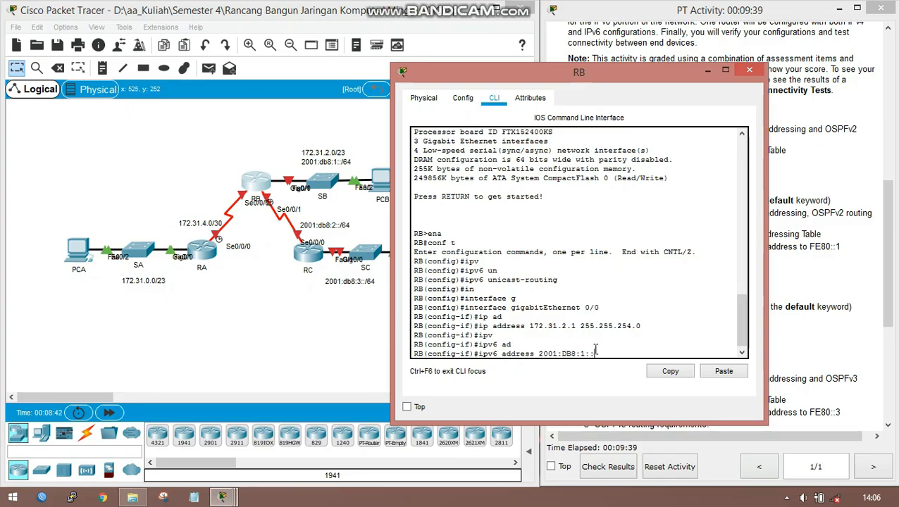
pyautogui.write('1/64')
pyautogui.press('Return')
# - Set the IPv6 link-local address of RB's GigabitEthernet 0/0 interface to FE80::1
pyautogui.write('ipv')
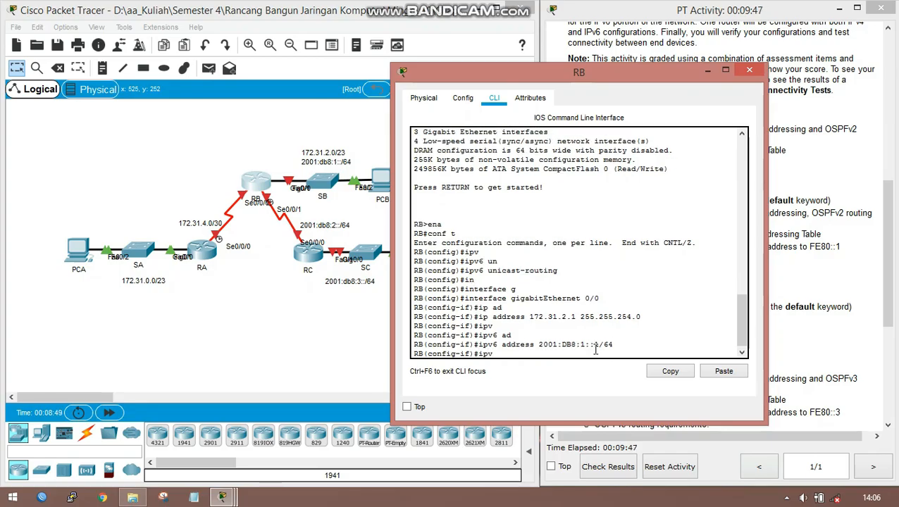
pyautogui.press('Tab')
pyautogui.write('ad')
pyautogui.press('Tab')
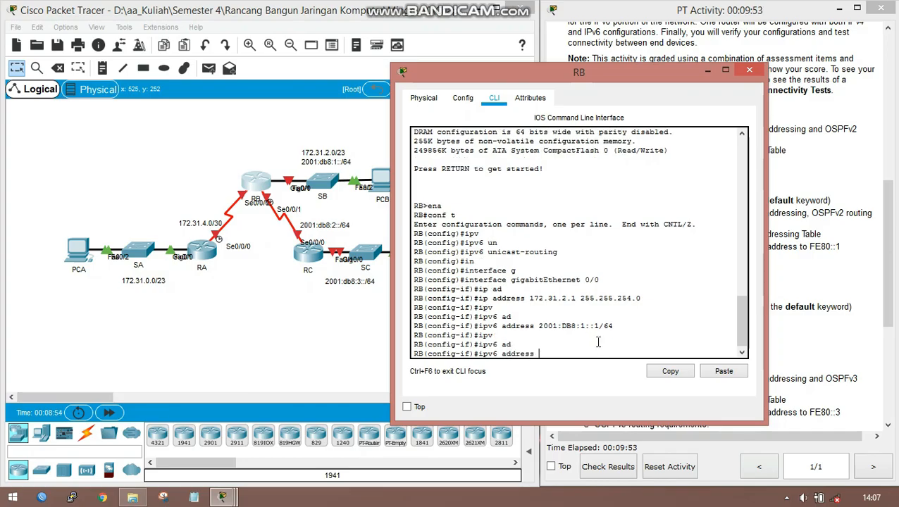
pyautogui.write('FE80::1 l')
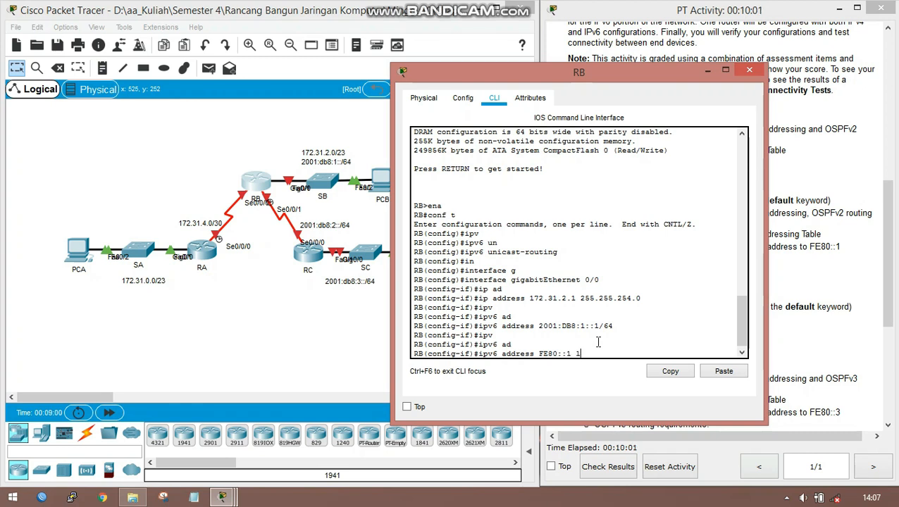
pyautogui.press('Tab')
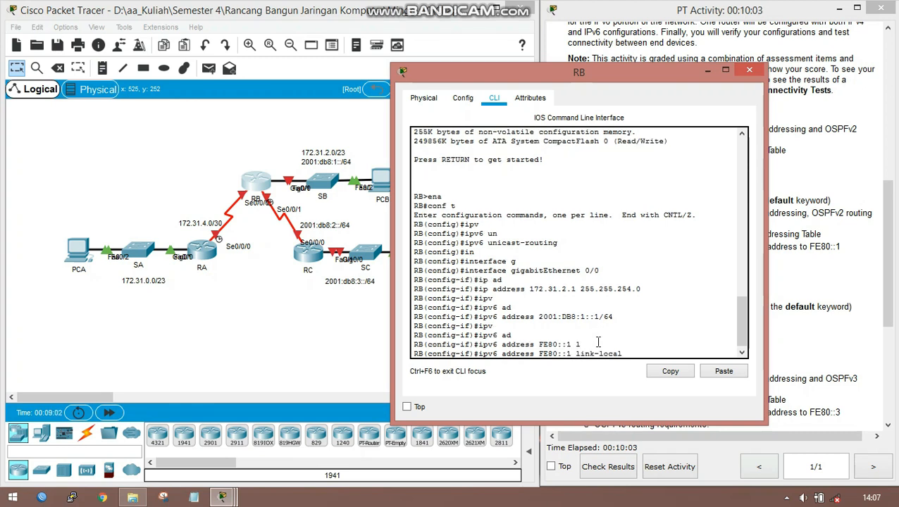
pyautogui.press('Return')
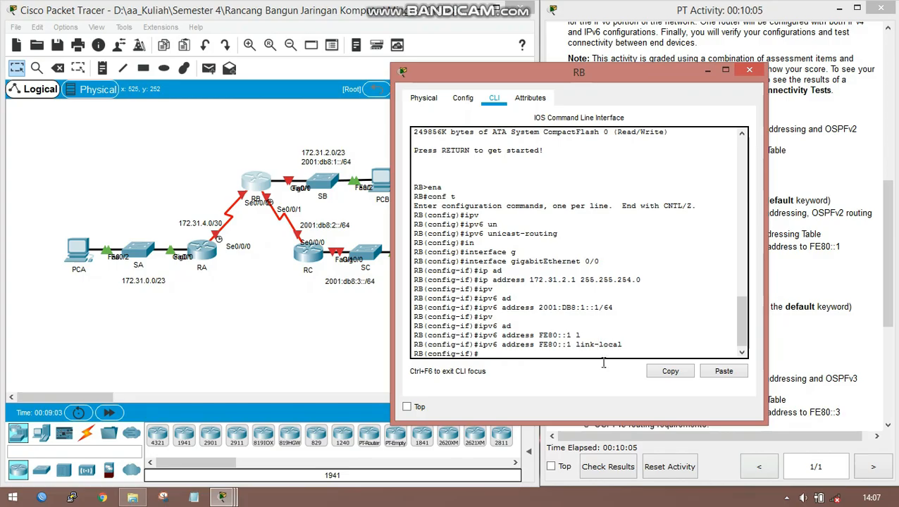
# - Check RB's OSPFv3 requirements and enable OSPFv3 process 1 in area 0 on the GigabitEthernet 0/0 interface
pyautogui.moveTo(627, 76); pyautogui.dragTo(459, 36)
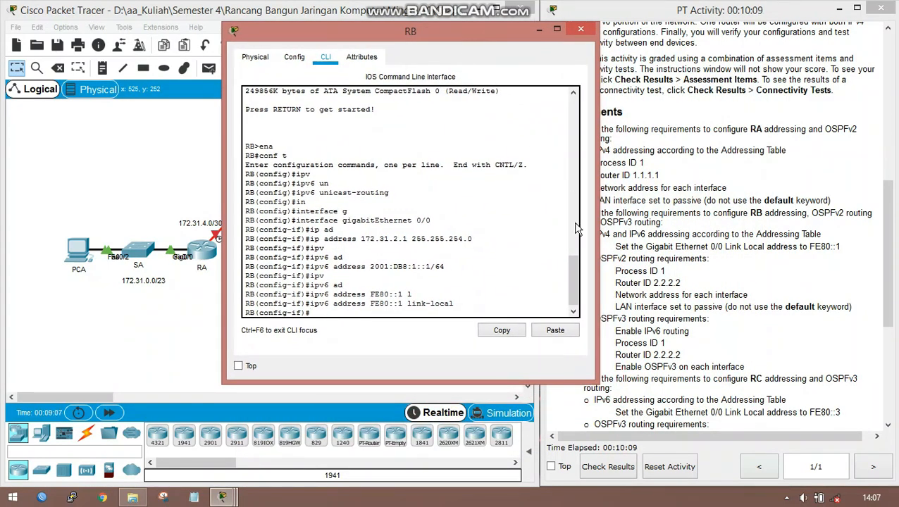
pyautogui.write('ip')
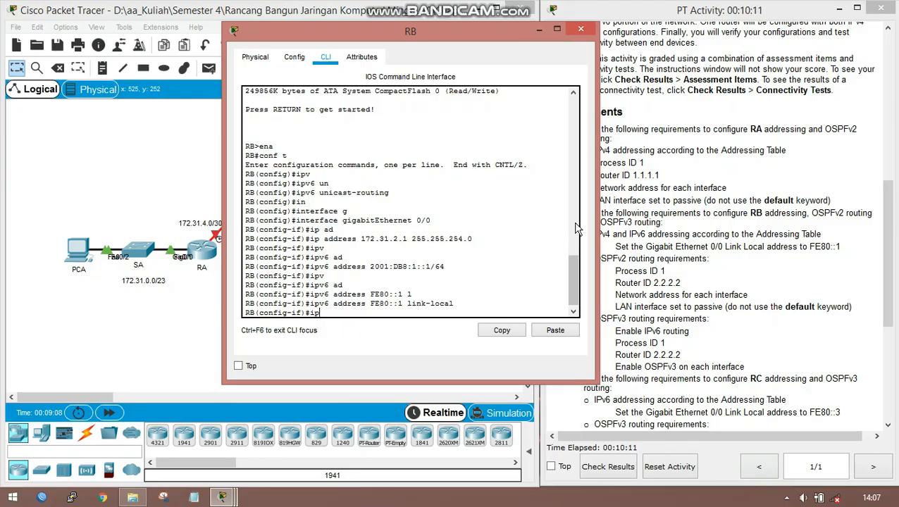
pyautogui.write('v')
pyautogui.press('Tab')
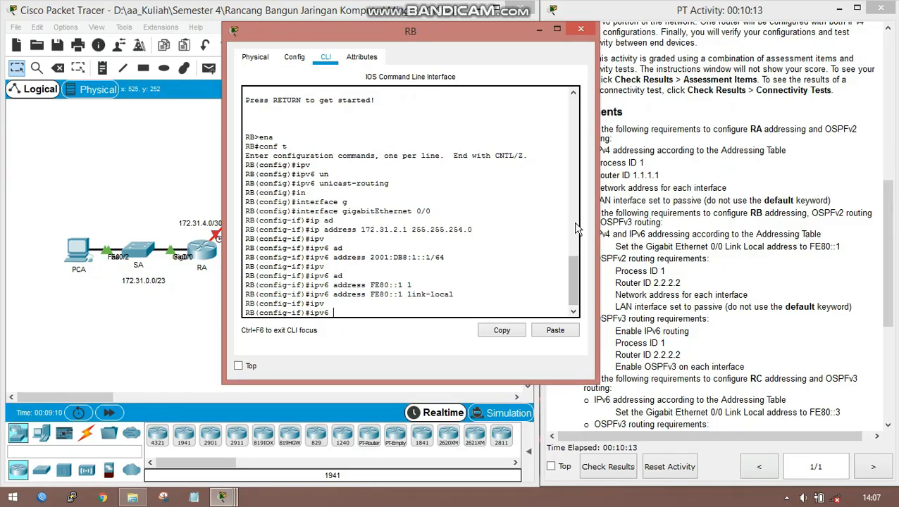
pyautogui.write('os')
pyautogui.press('Tab')
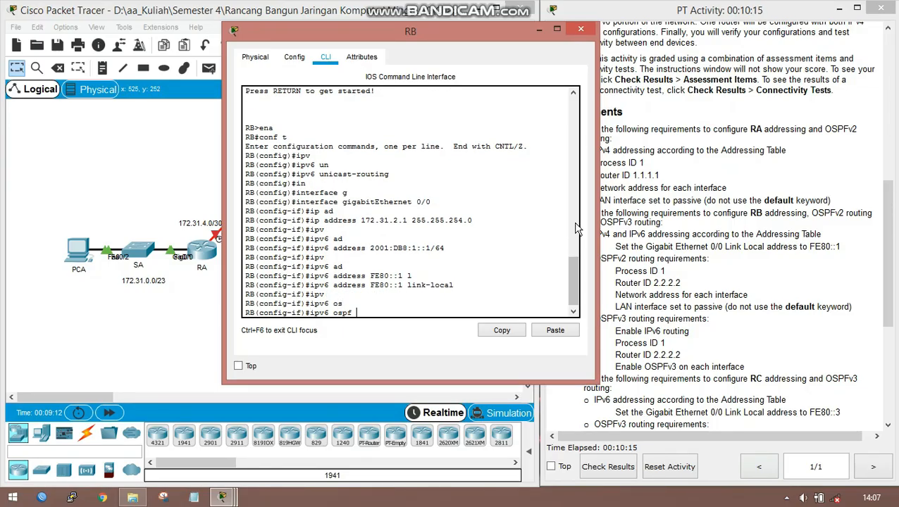
pyautogui.write('1 are')
pyautogui.press('Tab')
pyautogui.write('0')
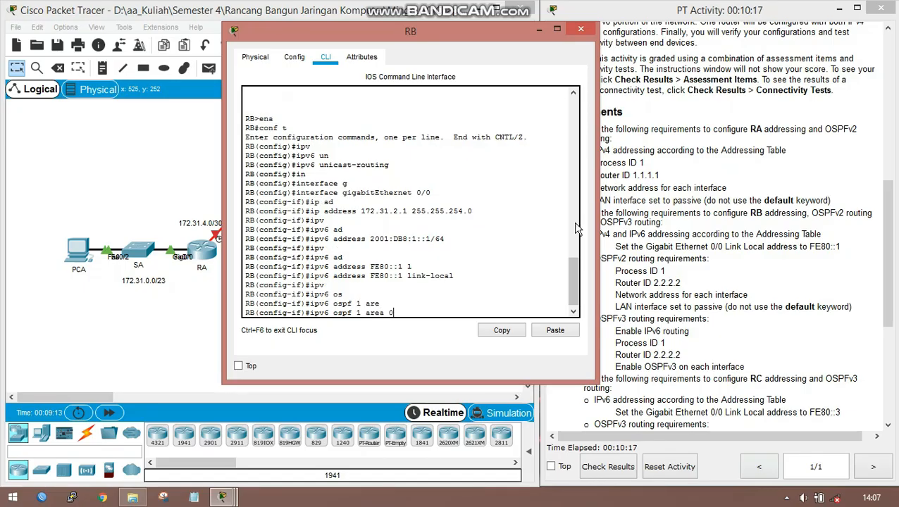
pyautogui.press('Return')
# - Bring up RB's GigabitEthernet 0/0 interface with the no shutdown command
pyautogui.press('Return')
pyautogui.write('no sh')
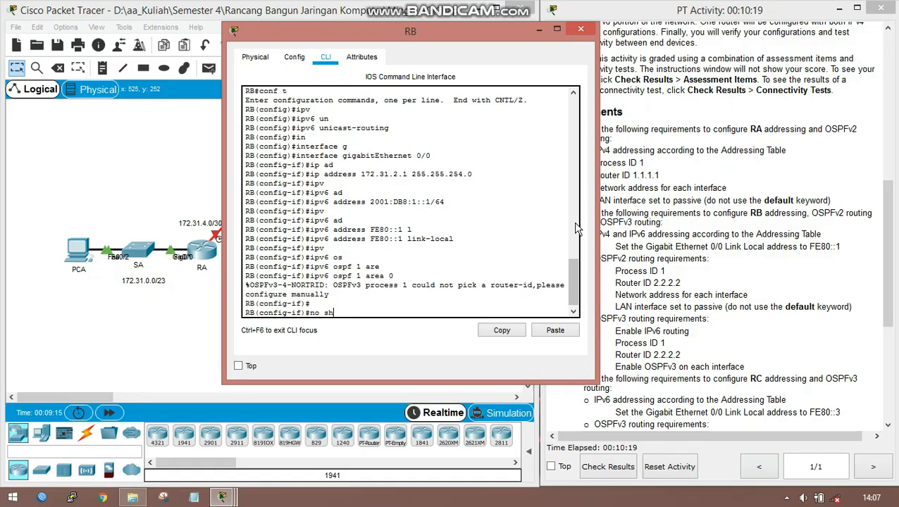
pyautogui.press('Tab')
pyautogui.press('Return')
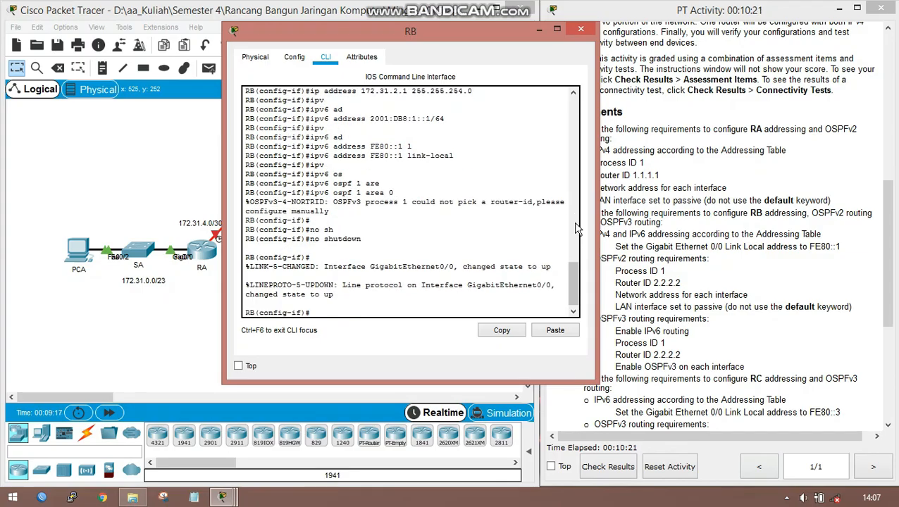
pyautogui.press('Return')
# - Set RB's Serial 0/0/1 interface to have no IPv4 address, keeping the topology in view
pyautogui.moveTo(339, 37); pyautogui.dragTo(509, 38)
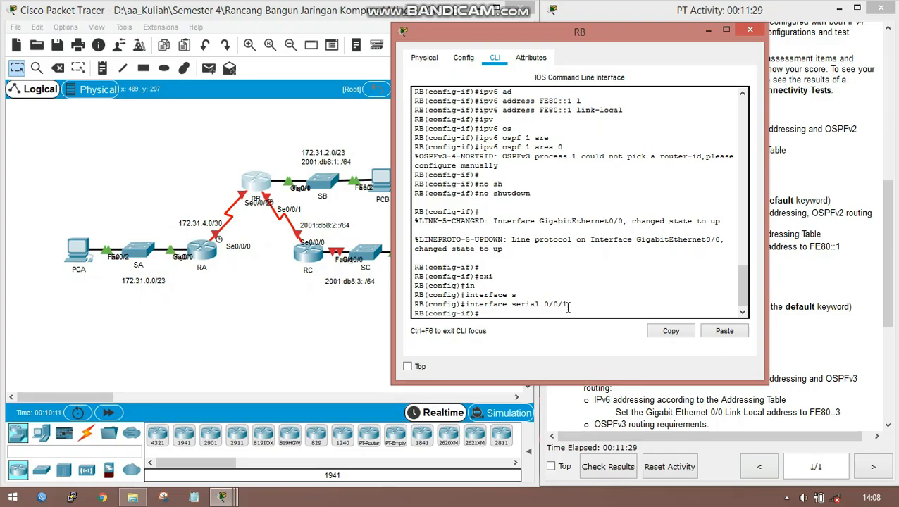
pyautogui.write('no ip ad')
pyautogui.press('Tab')
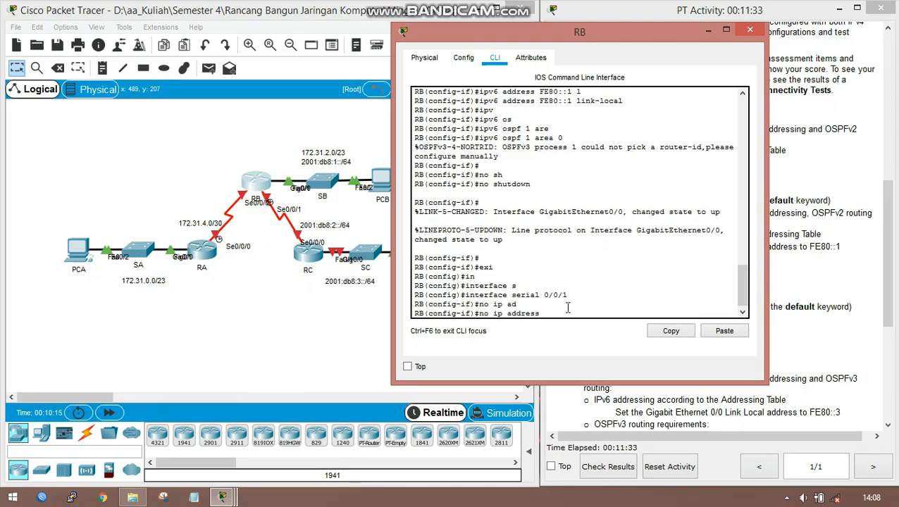
pyautogui.press('Return')
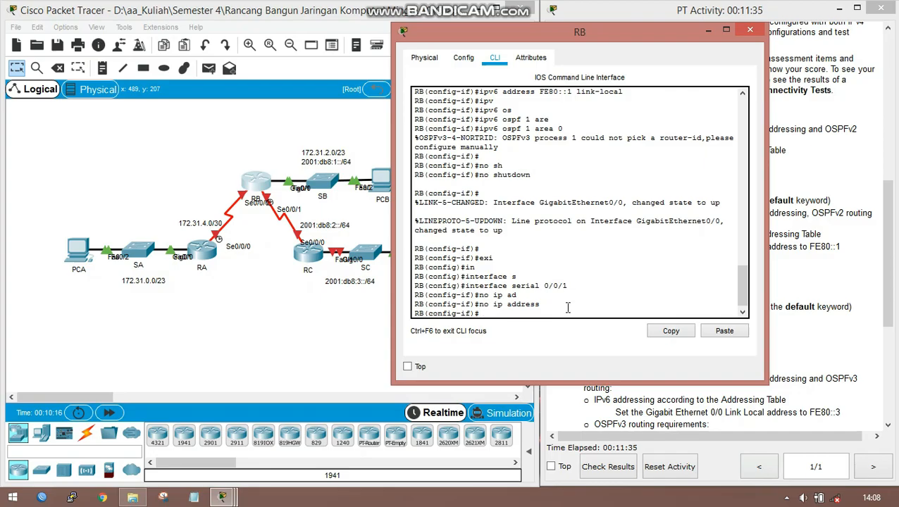
# - Assign IPv6 address 2001:DB8:2::1/64 to RB's Serial 0/0/1 interface
pyautogui.write('ipv')
pyautogui.press('Tab')
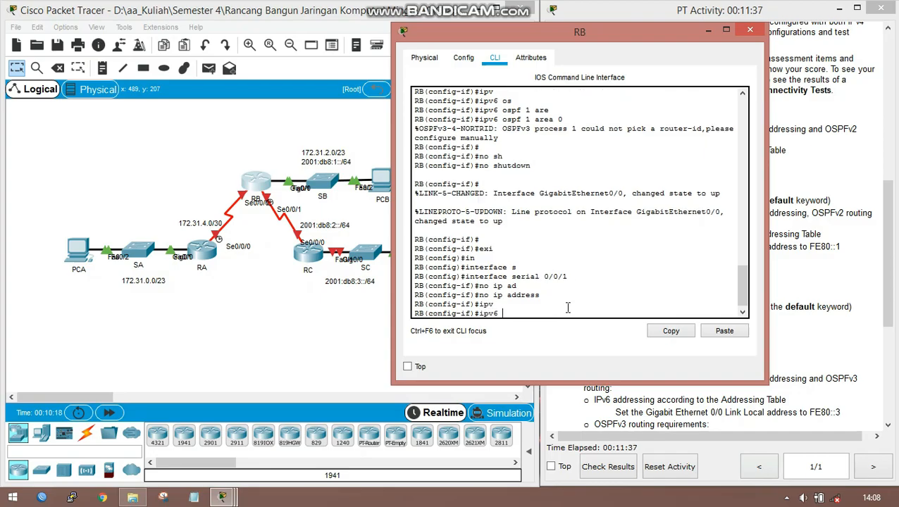
pyautogui.write('ad')
pyautogui.press('Tab')
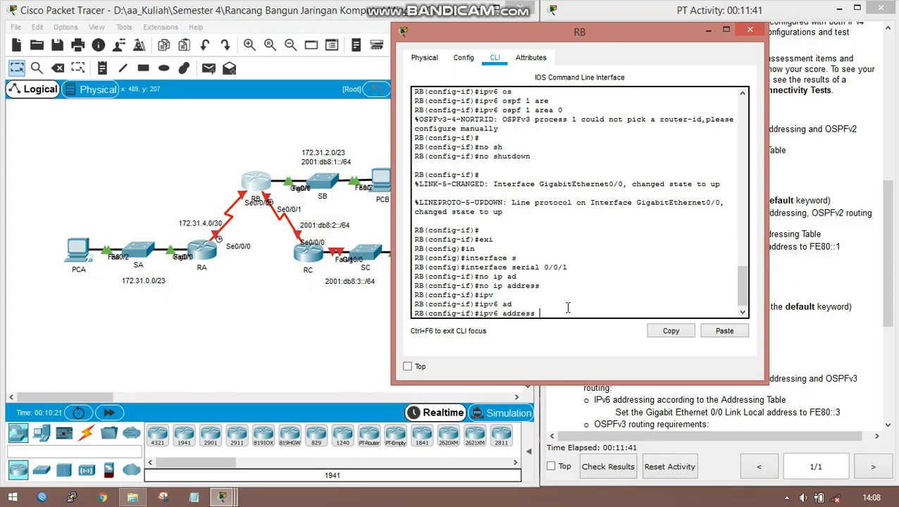
pyautogui.write('2001:DB8:2::1/64')
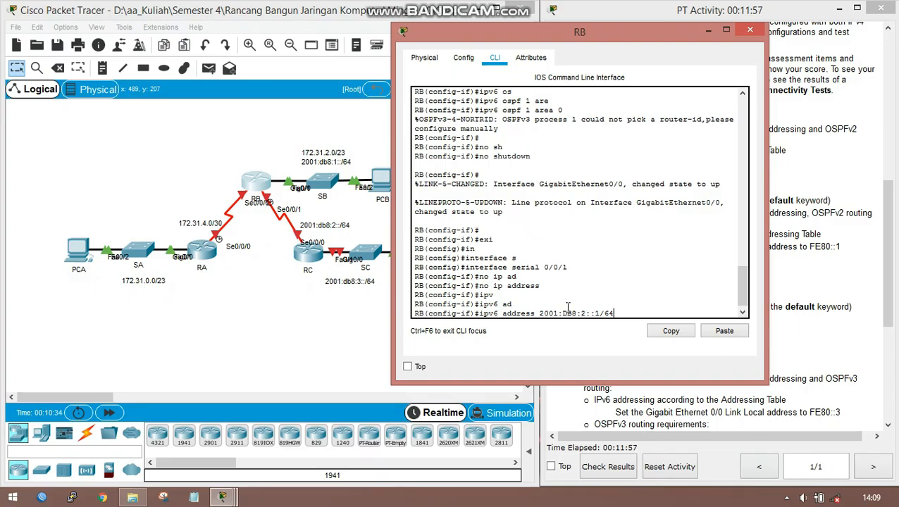
pyautogui.press('Return')
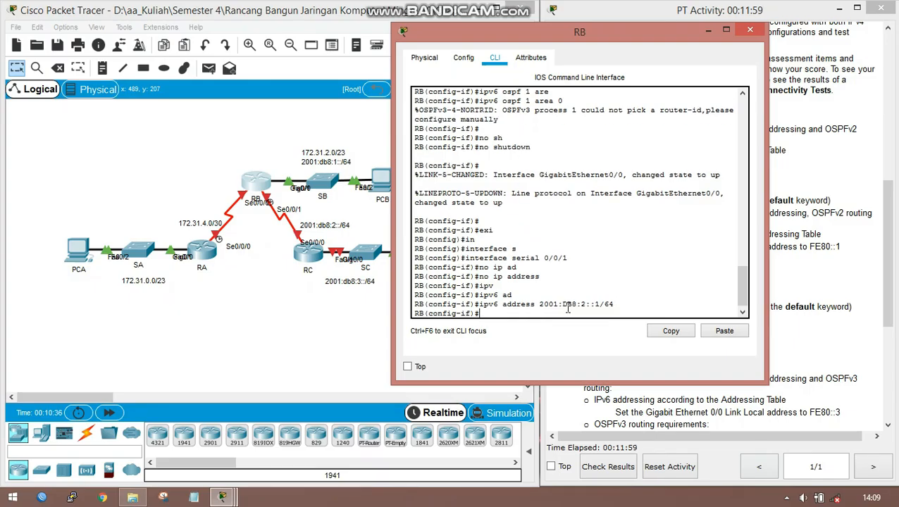
# - Enable OSPFv3 process 1 in area 0 on RB's Serial 0/0/1 interface
pyautogui.write('ipv')
pyautogui.press('Tab')
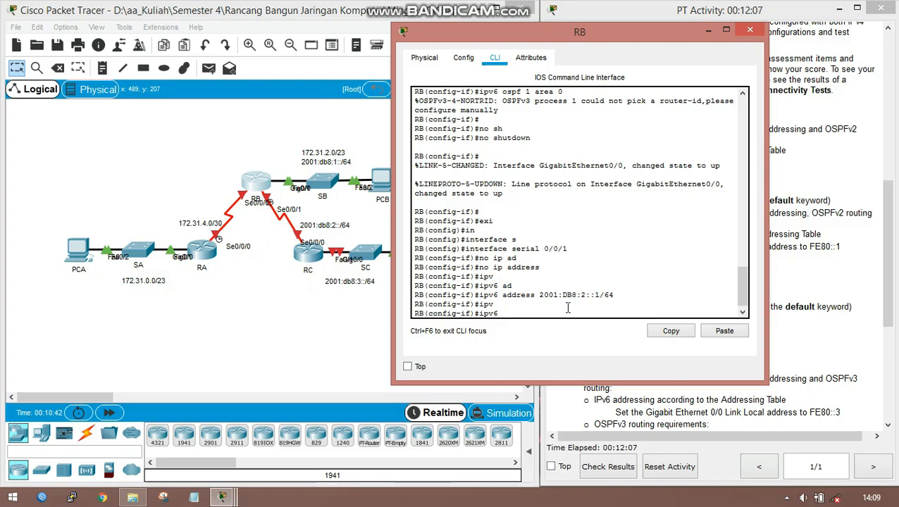
pyautogui.write('o')
pyautogui.write('s')
pyautogui.press('Tab')
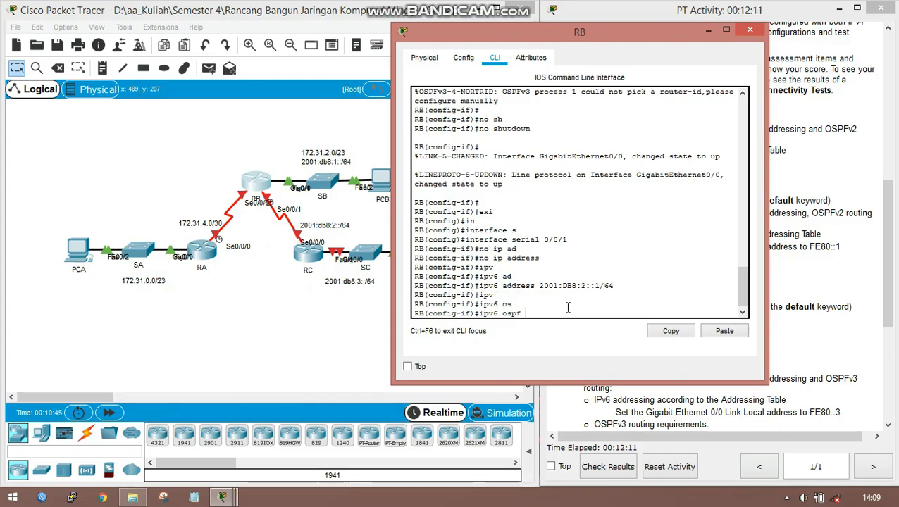
pyautogui.write('1 are')
pyautogui.press('Tab')
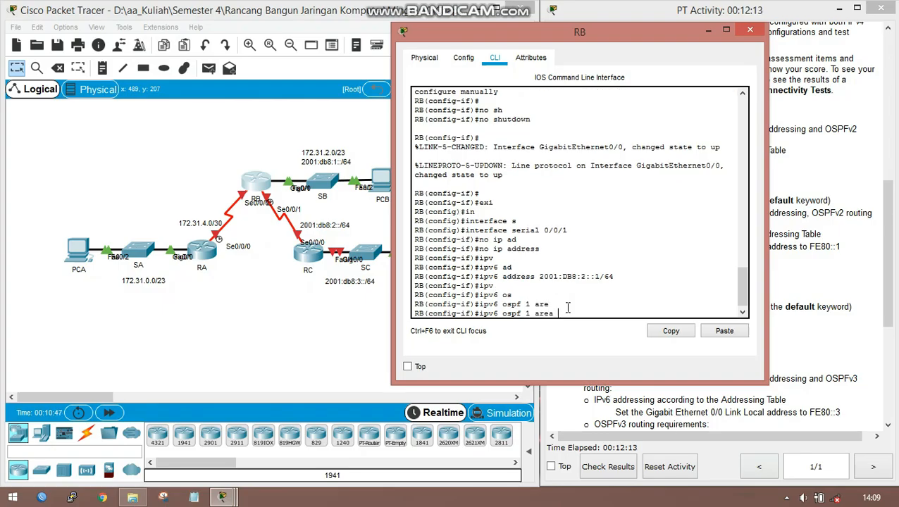
pyautogui.write('0')
pyautogui.press('Return')
# - Bring up RB's Serial 0/0/1 interface with no shutdown and return to global configuration mode
pyautogui.write('no sh')
pyautogui.press('Tab')
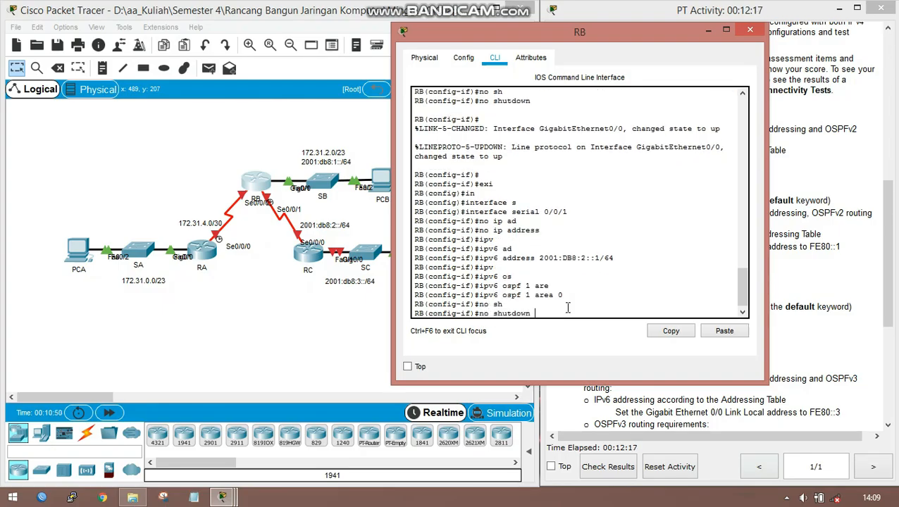
pyautogui.press('Return')
pyautogui.press('Return')
pyautogui.press('Return')
pyautogui.press('Return')
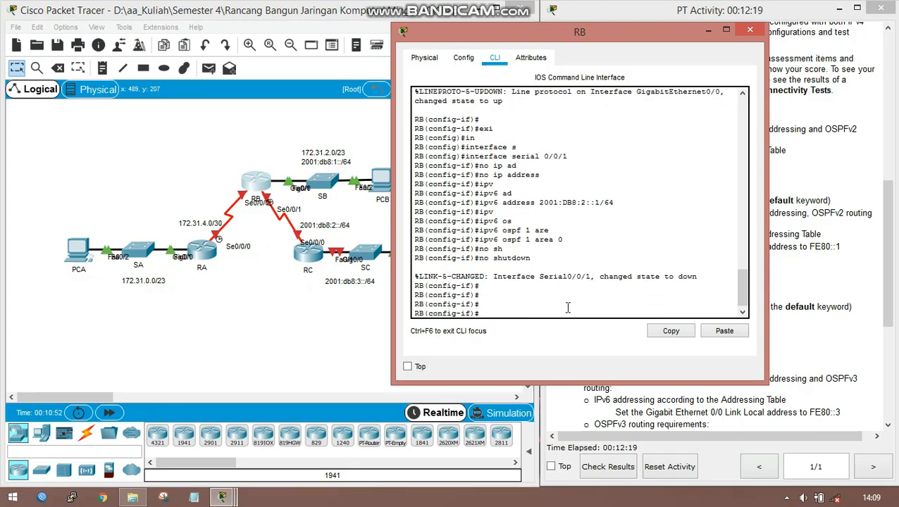
pyautogui.press('Return')
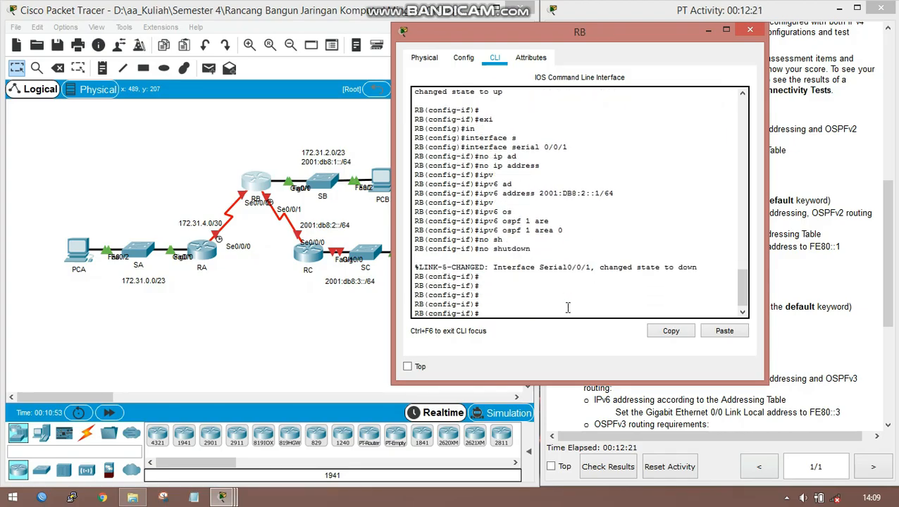
pyautogui.write('exi')
pyautogui.press('Return')
pyautogui.press('Return')
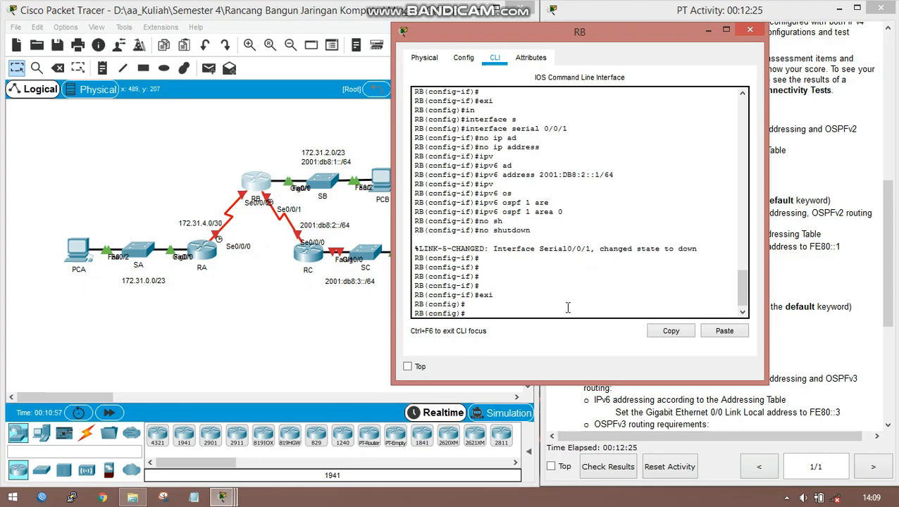
# - Assign IPv4 address 172.31.4.2 with mask 255.255.255.252 to RB's Serial 0/0/0 interface
pyautogui.write('in')
pyautogui.press('Tab')
pyautogui.write('s')
pyautogui.press('Tab')
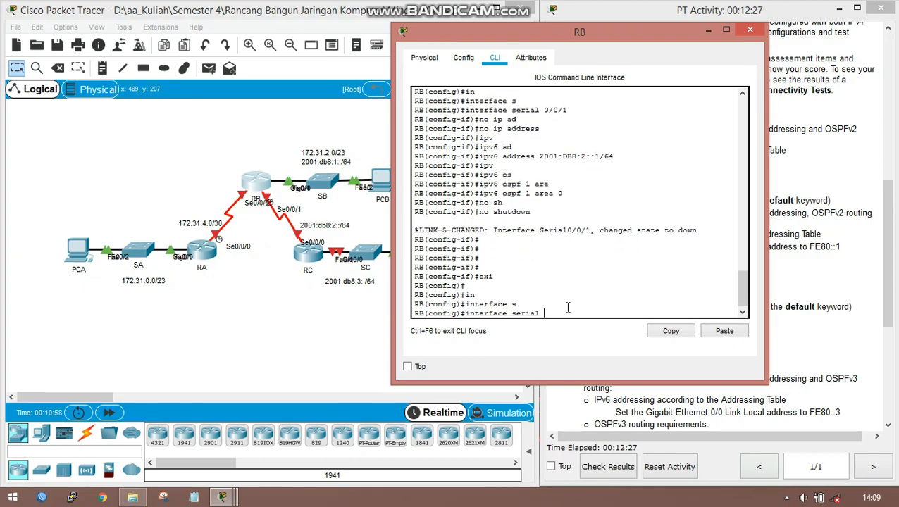
pyautogui.write('0/0/0')
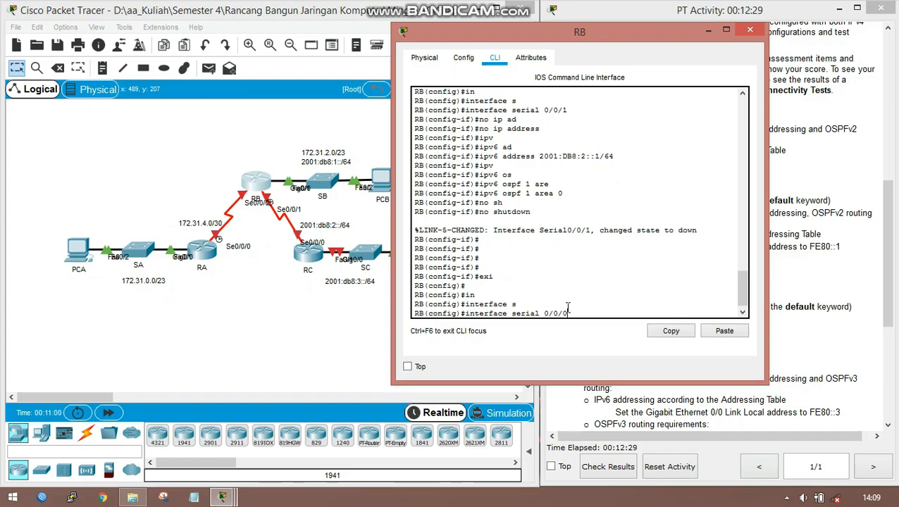
pyautogui.press('Return')
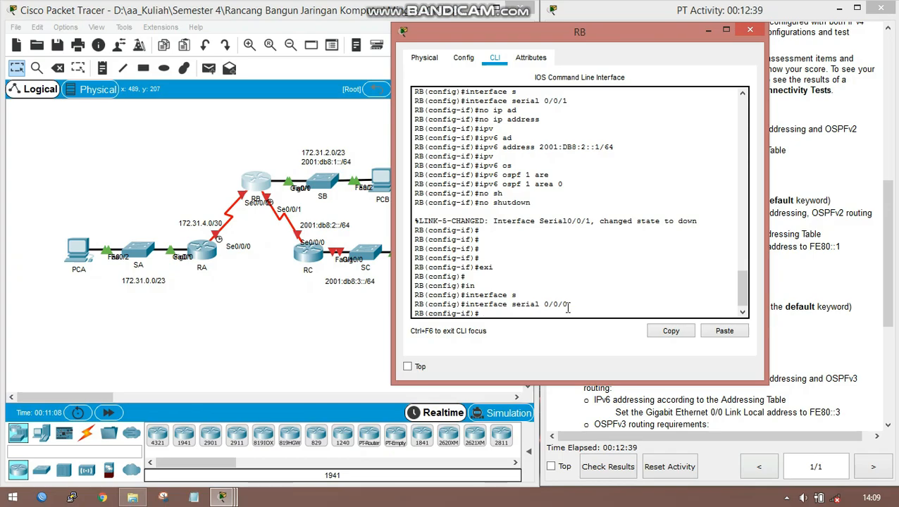
pyautogui.write('ip ad')
pyautogui.press('Tab')
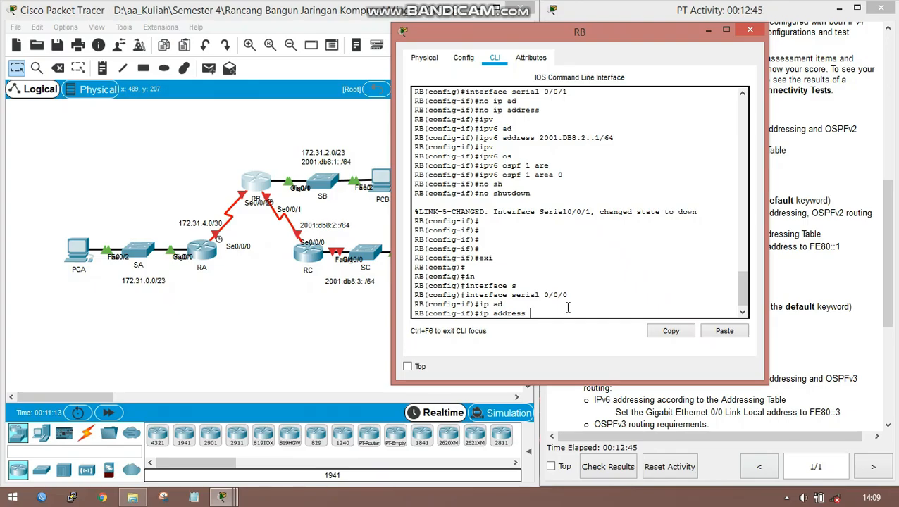
pyautogui.write('172.31.4.2 255.255.255')
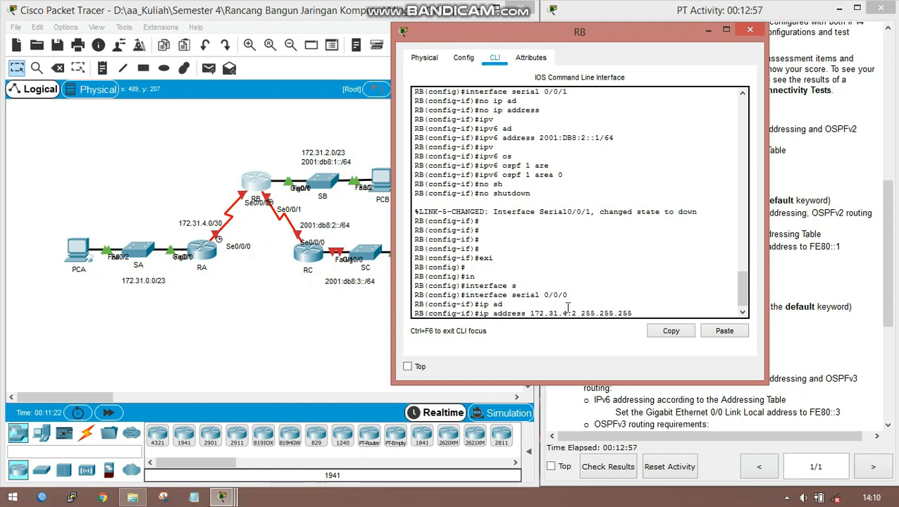
pyautogui.write('.252')
pyautogui.press('Return')
# - Bring up RB's Serial 0/0/0 interface with no shutdown and return to global configuration mode
pyautogui.write('no ')
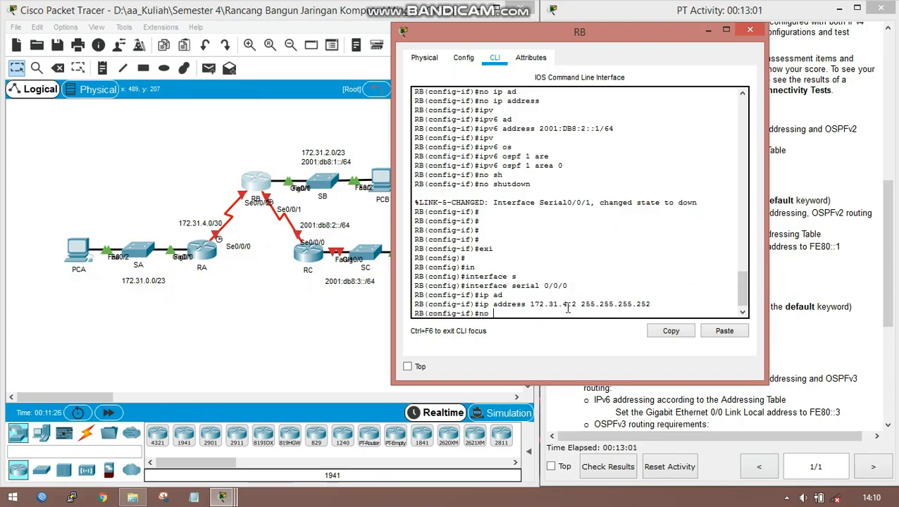
pyautogui.write('sh')
pyautogui.press('Tab')
pyautogui.press('Return')
pyautogui.press('Return')
pyautogui.press('Return')
pyautogui.press('Return')
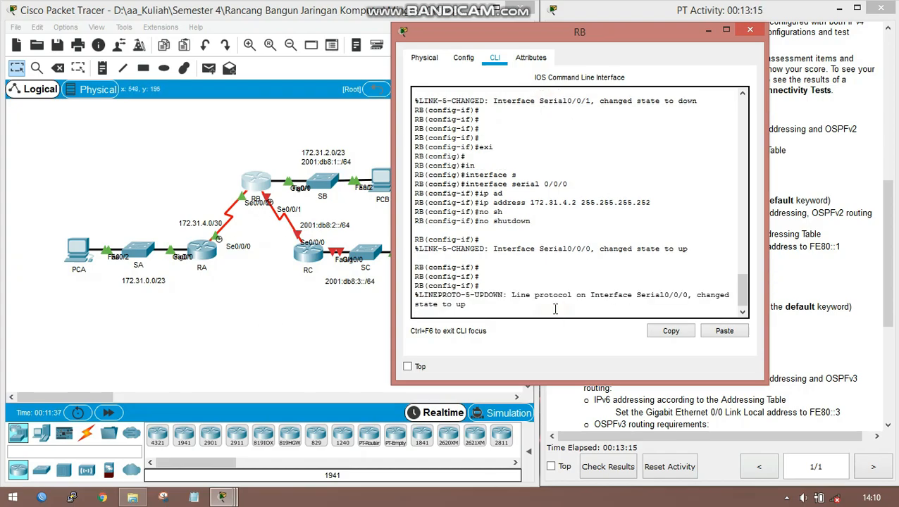
pyautogui.press('Return')
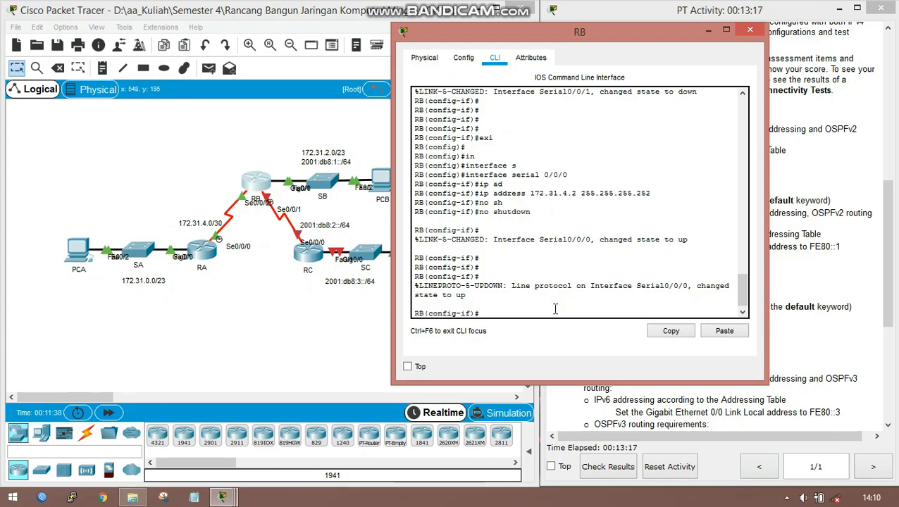
pyautogui.write('exi')
pyautogui.press('Return')
pyautogui.press('Return')
pyautogui.press('Return')
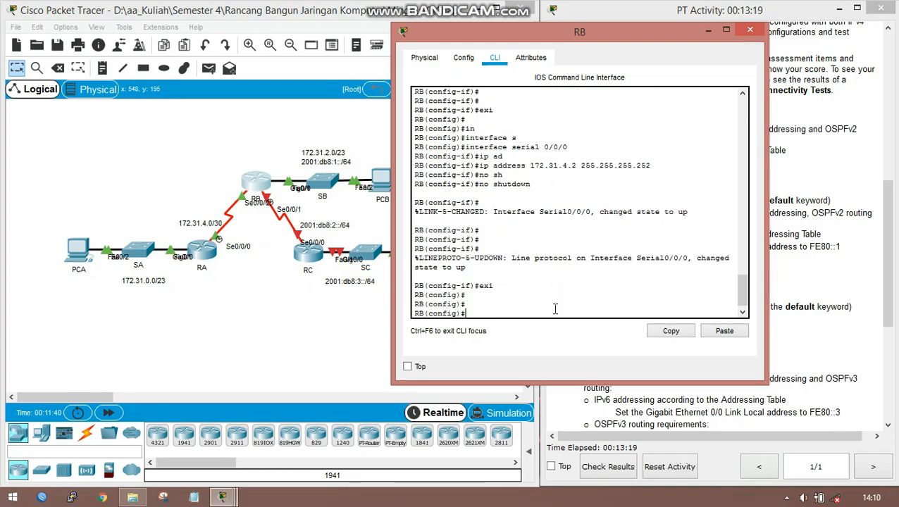
# - Start OSPFv2 process 1 on RB and set its router ID to 2.2.2.2
pyautogui.write('rou')
pyautogui.press('Tab')
pyautogui.write('os')
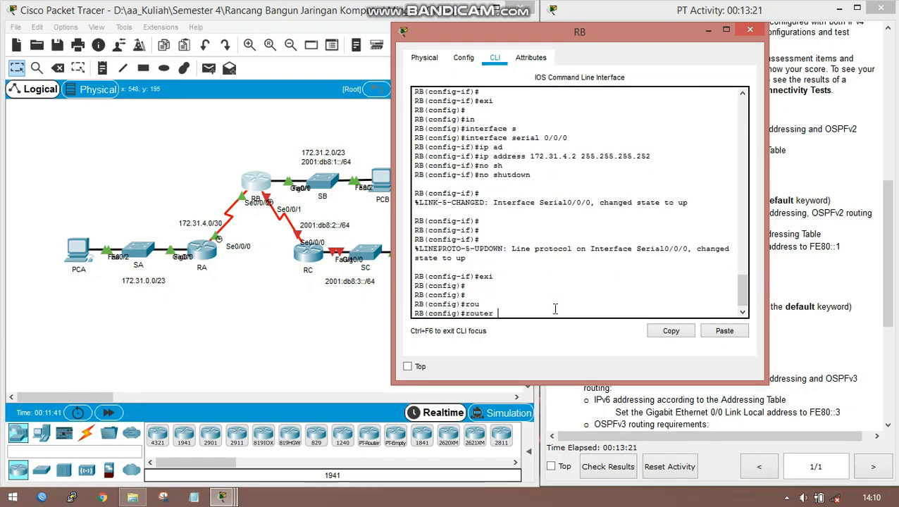
pyautogui.press('Tab')
pyautogui.write('1')
pyautogui.press('Return')
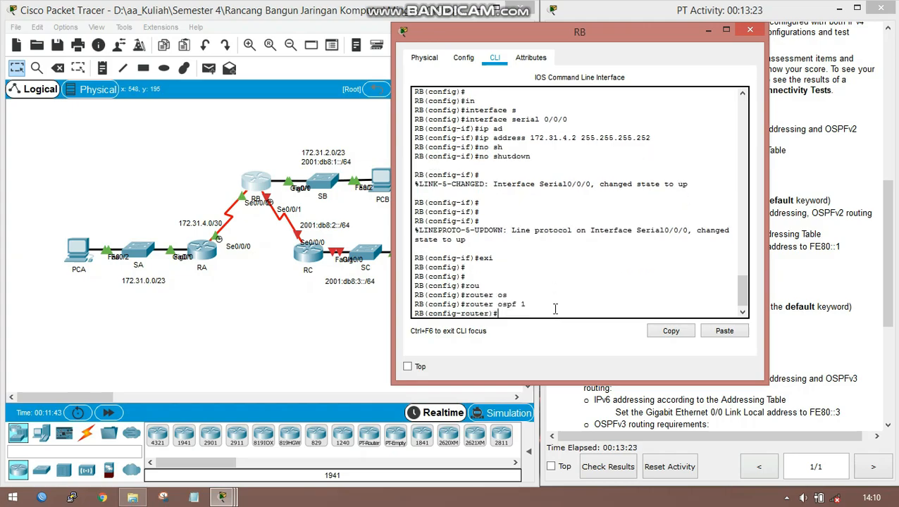
pyautogui.write('rou')
pyautogui.press('Tab')
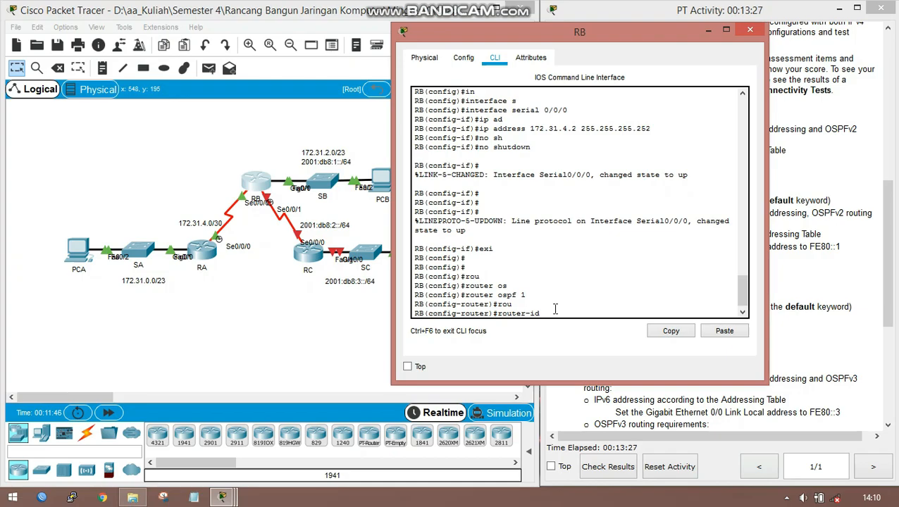
pyautogui.write('2.2.2.2')
pyautogui.press('Return')
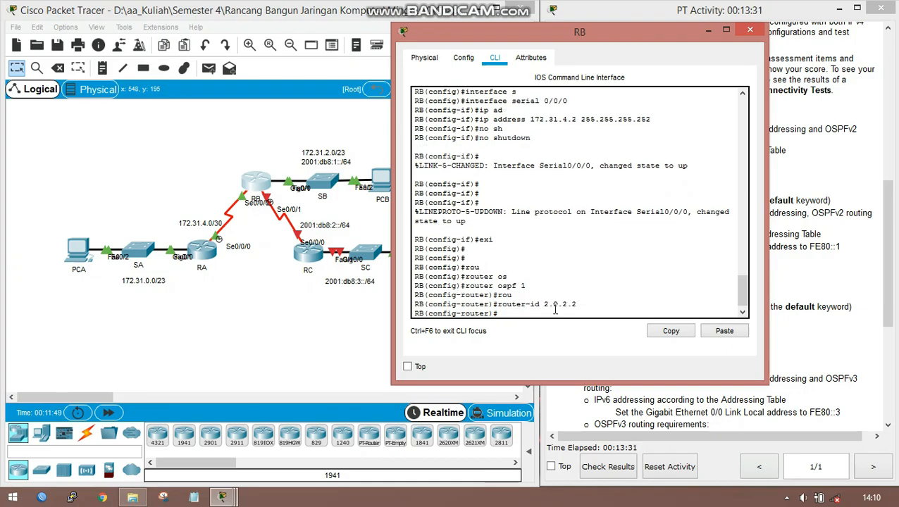
# - Make GigabitEthernet 0/0 a passive interface in RB's OSPFv2 process
pyautogui.write('pas')
pyautogui.press('Tab')
pyautogui.write('g')
pyautogui.press('Tab')
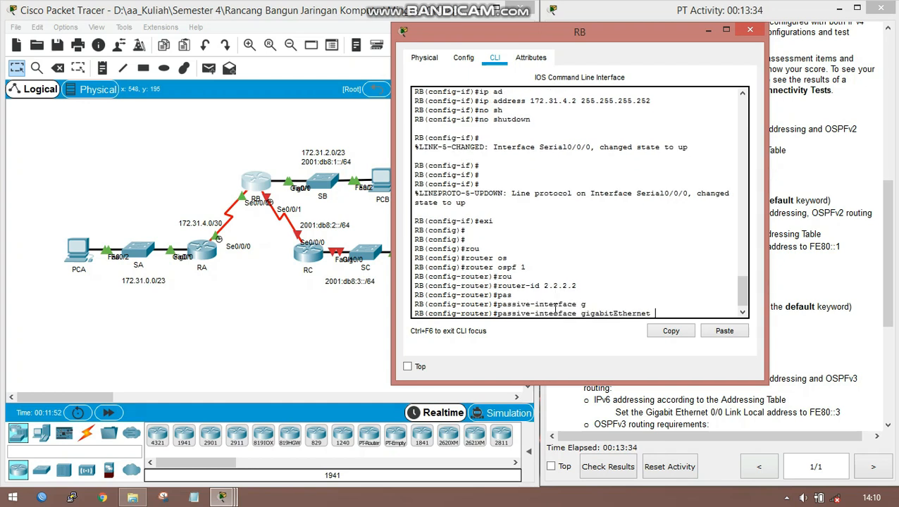
pyautogui.write('0/0')
pyautogui.press('Return')
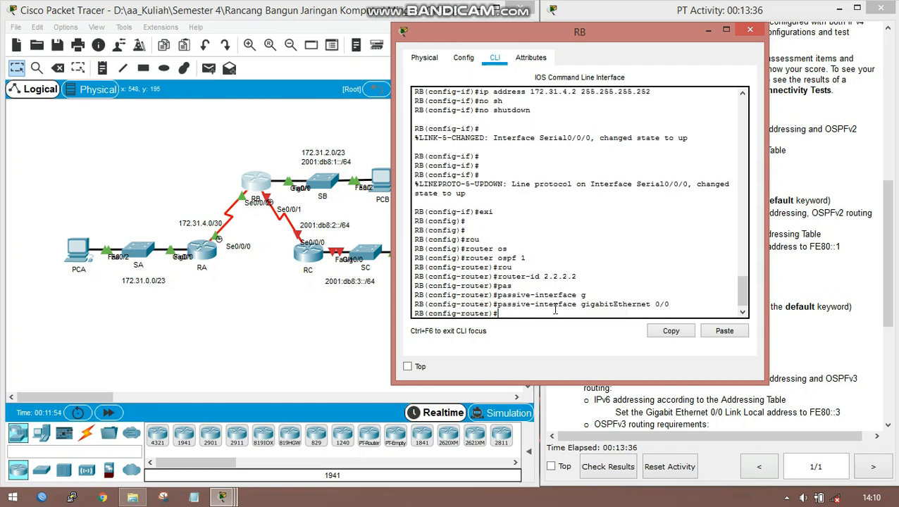
# - Advertise network 172.31.2.0 with wildcard mask 0.0.1.255 in area 0 of RB's OSPFv2 process
pyautogui.write('net')
pyautogui.press('Tab')
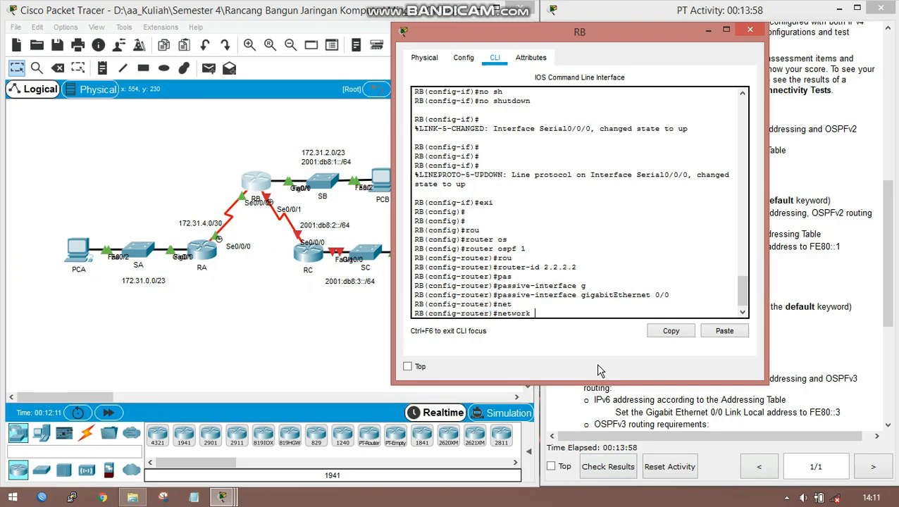
pyautogui.write('172.')
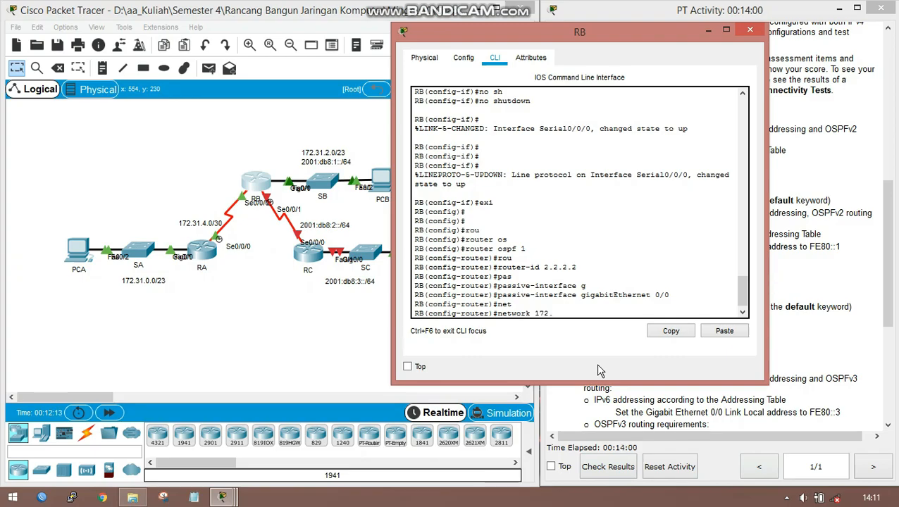
pyautogui.write('31.2.0 0.0.1.25')
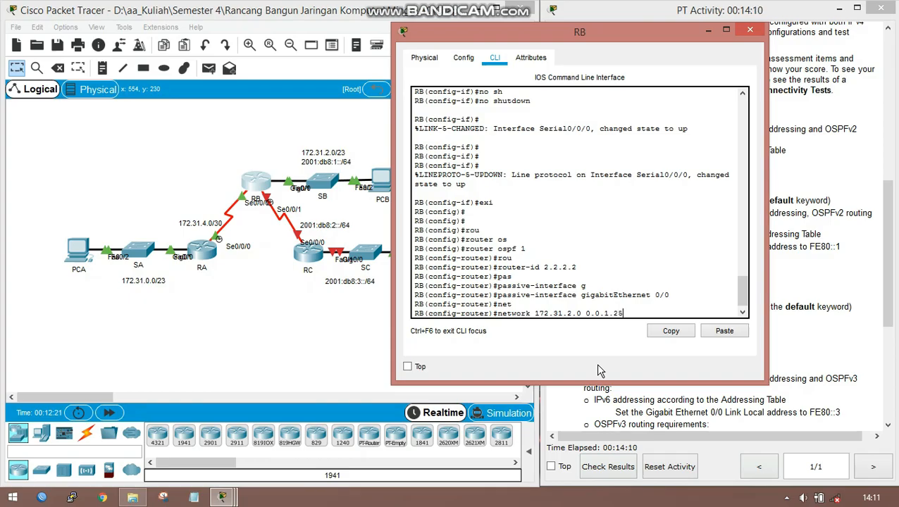
pyautogui.write('5 area 0')
pyautogui.press('Return')
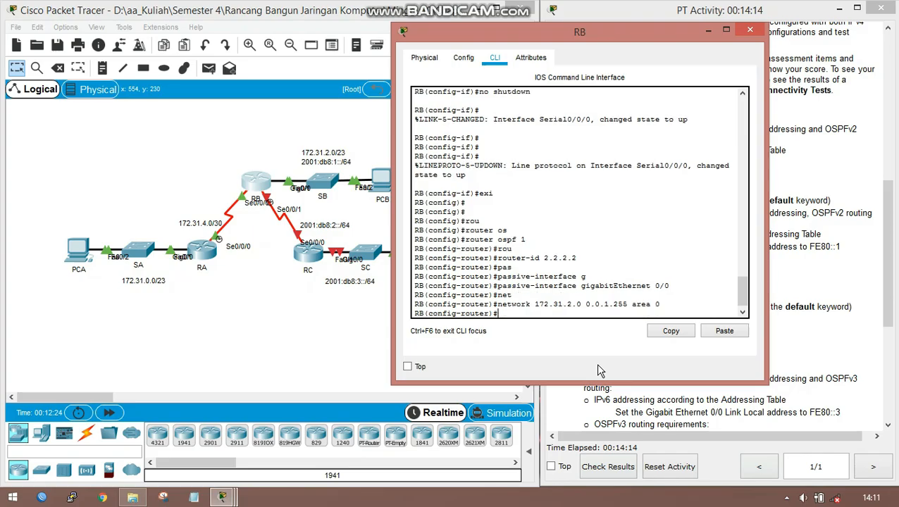
# - Advertise network 172.31.4.0 with wildcard mask 0.0.0.3 in area 0 of RB's OSPFv2 process
pyautogui.write('net')
pyautogui.press('Tab')
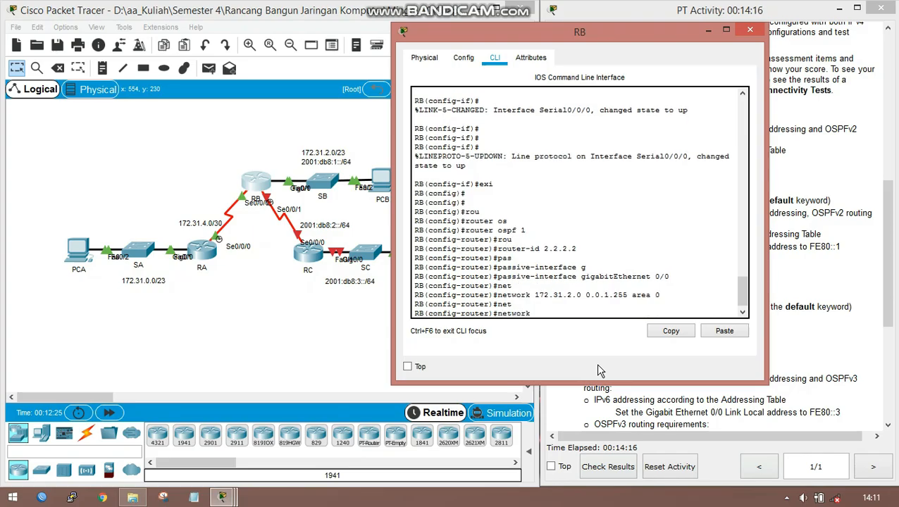
pyautogui.write('172.31.4.0 0.0.0.3 are')
pyautogui.press('Tab')
pyautogui.write('0')
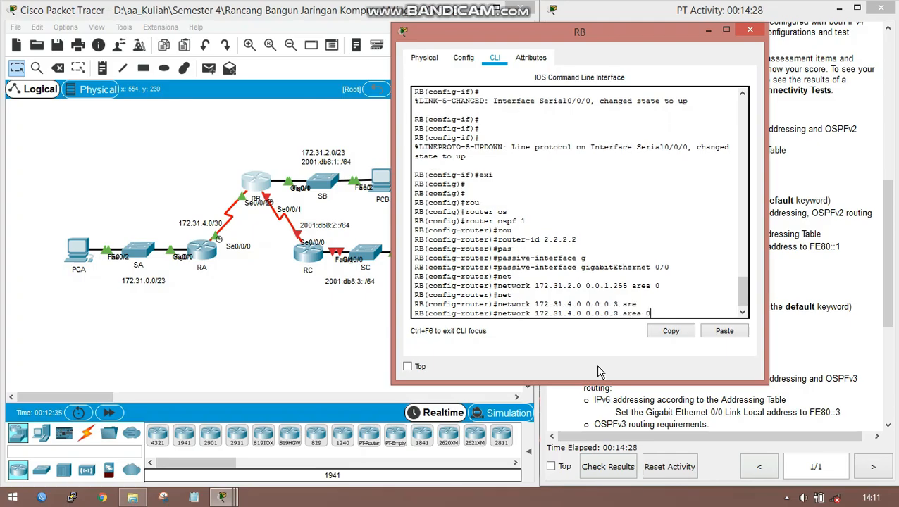
pyautogui.press('Return')
pyautogui.write('ig-router)#i')
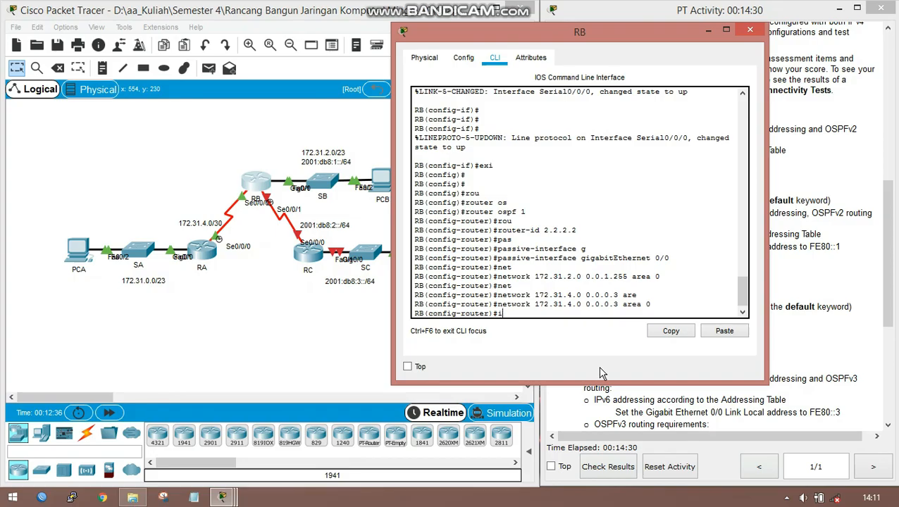
pyautogui.write('pv')
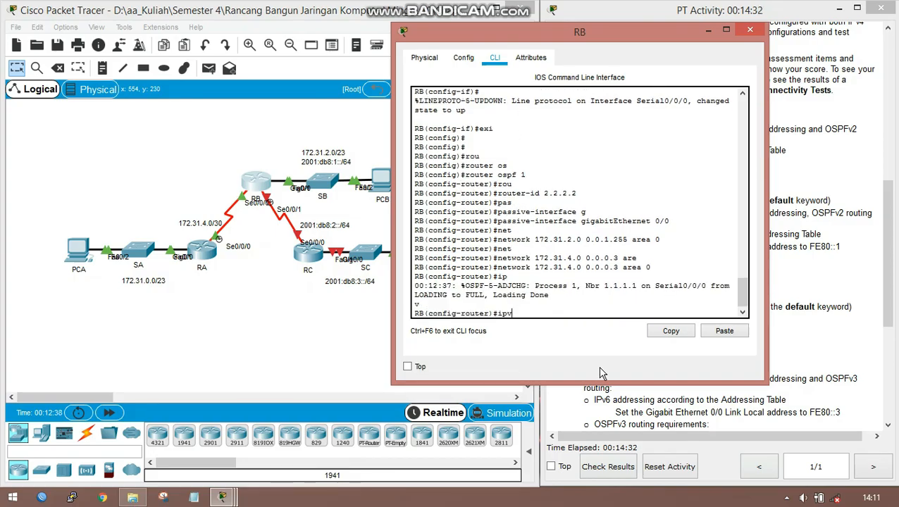
pyautogui.press('Tab')
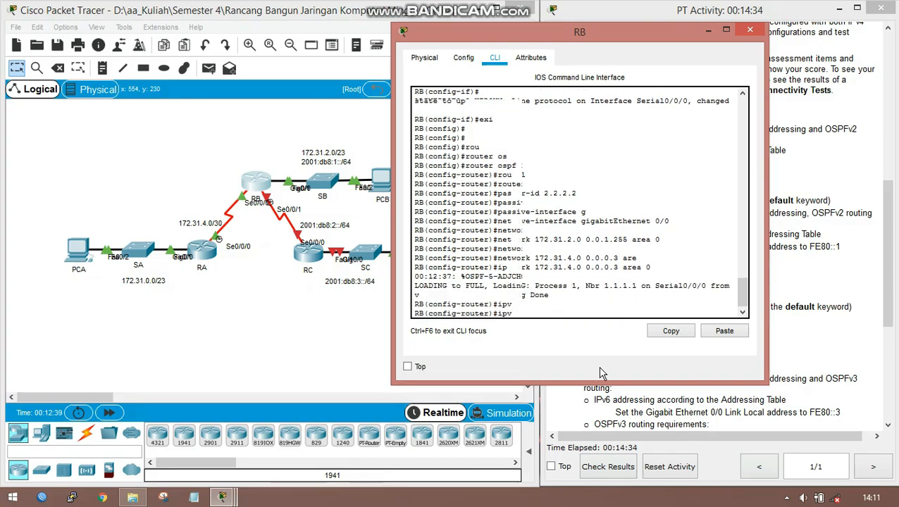
pyautogui.press('BackSpace')
pyautogui.press('BackSpace')
pyautogui.press('BackSpace')
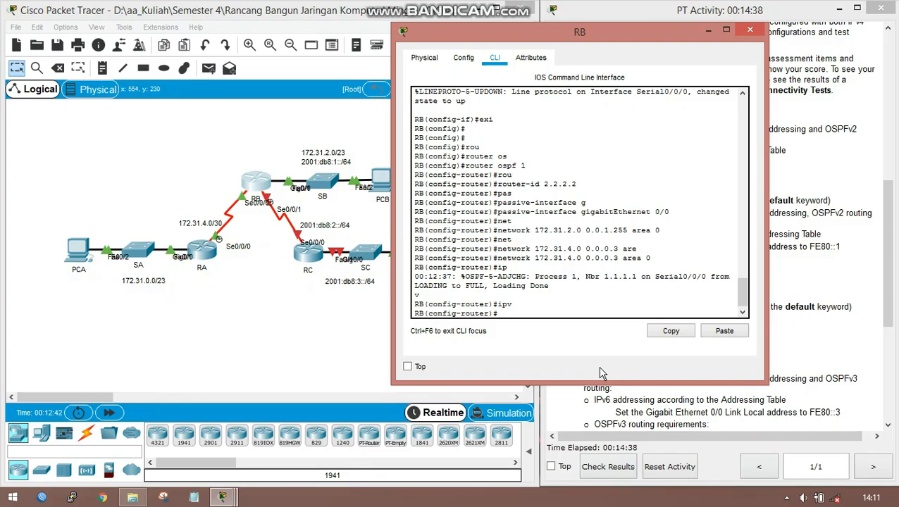
# - Leave RB's OSPFv2 configuration and start OSPFv3 process 1 for IPv6 on RB
pyautogui.write('exi')
pyautogui.press('Return')
pyautogui.write('ipv')
pyautogui.press('Tab')
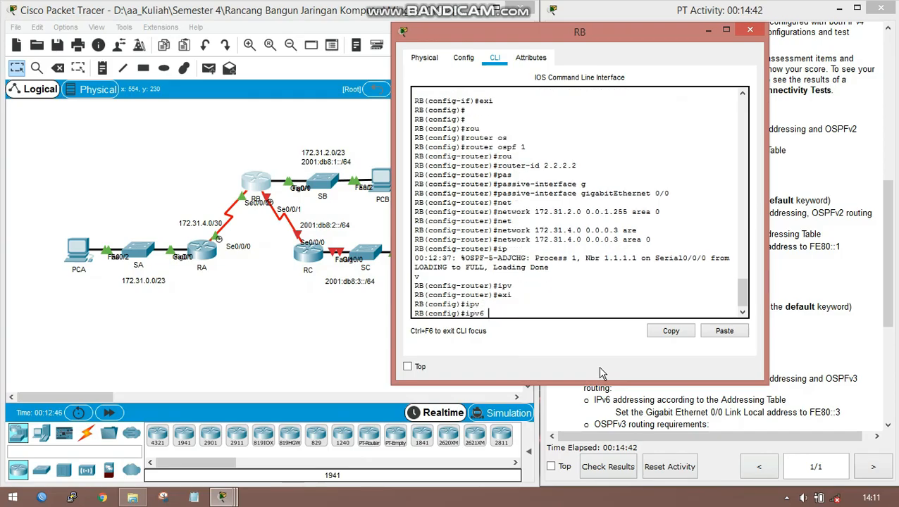
pyautogui.write('rou')
pyautogui.press('Tab')
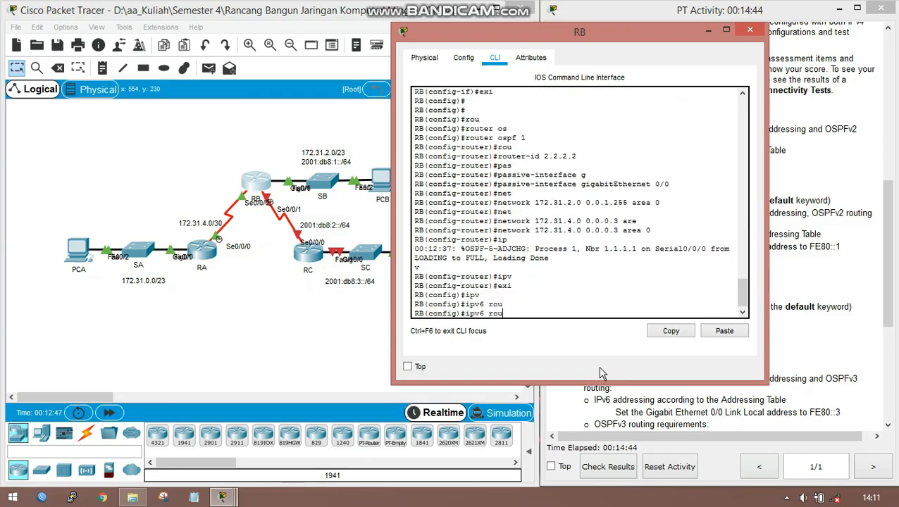
pyautogui.write('ter os')
pyautogui.press('Tab')
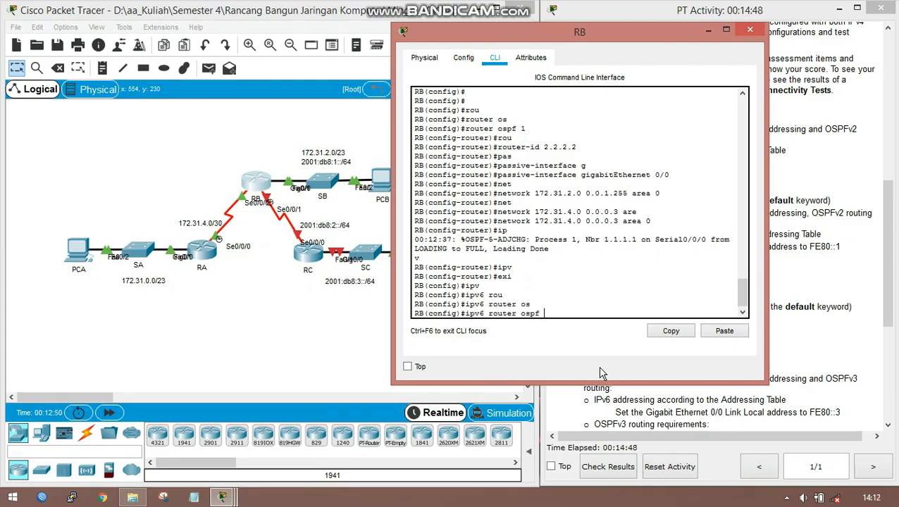
pyautogui.write('1')
pyautogui.press('Return')
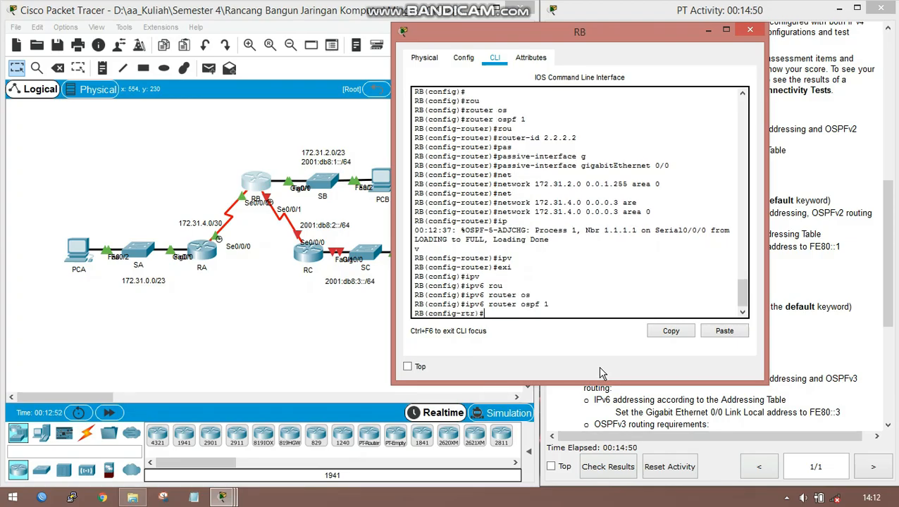
# - Set the router ID of RB's OSPFv3 process to 2.2.2.2 and return to privileged mode
pyautogui.write('rou')
pyautogui.press('Tab')
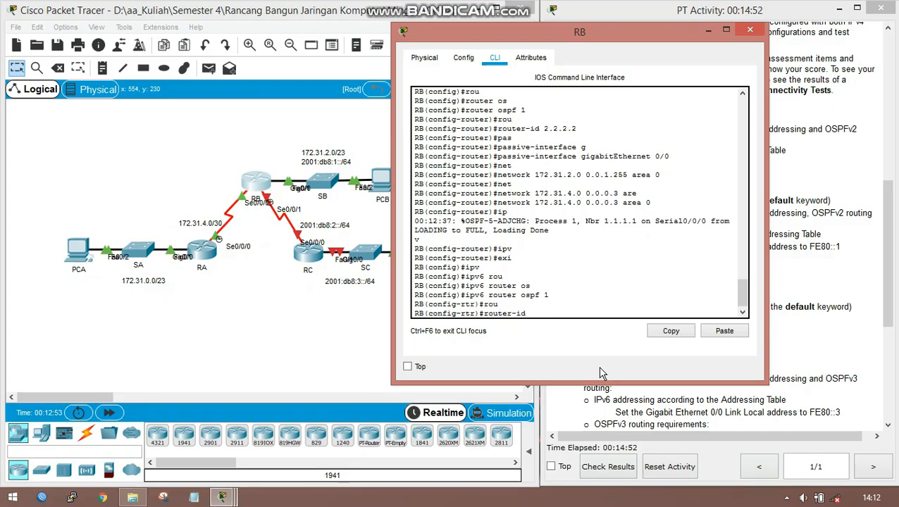
pyautogui.write('2.2.2.2')
pyautogui.press('Return')
pyautogui.press('Return')
pyautogui.write('end')
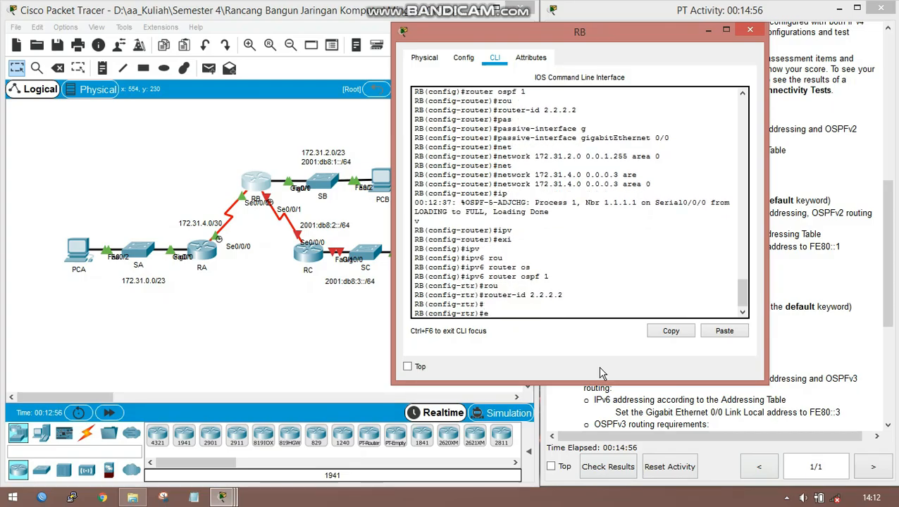
pyautogui.press('Return')
pyautogui.press('Return')
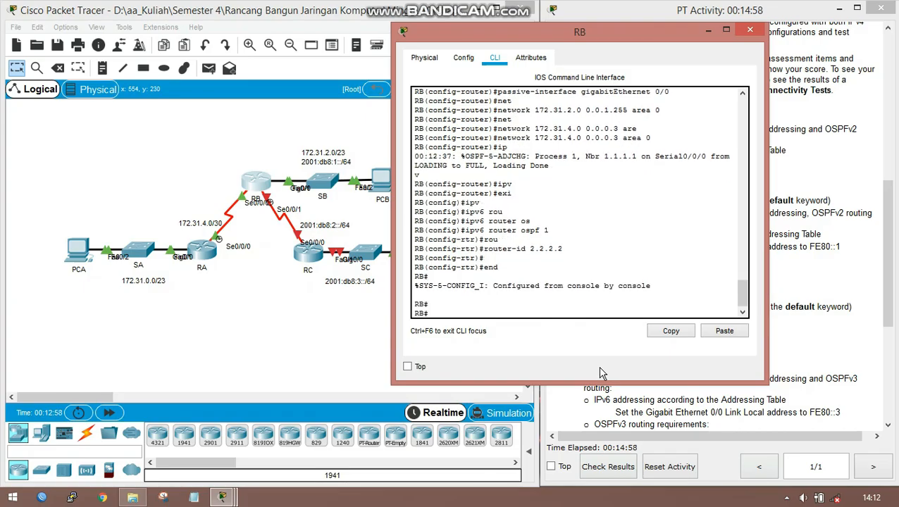
# - Clear the IPv6 OSPF processes on RB and agree to resetting all of them
pyautogui.write('cl')
pyautogui.press('Tab')
pyautogui.write('e')
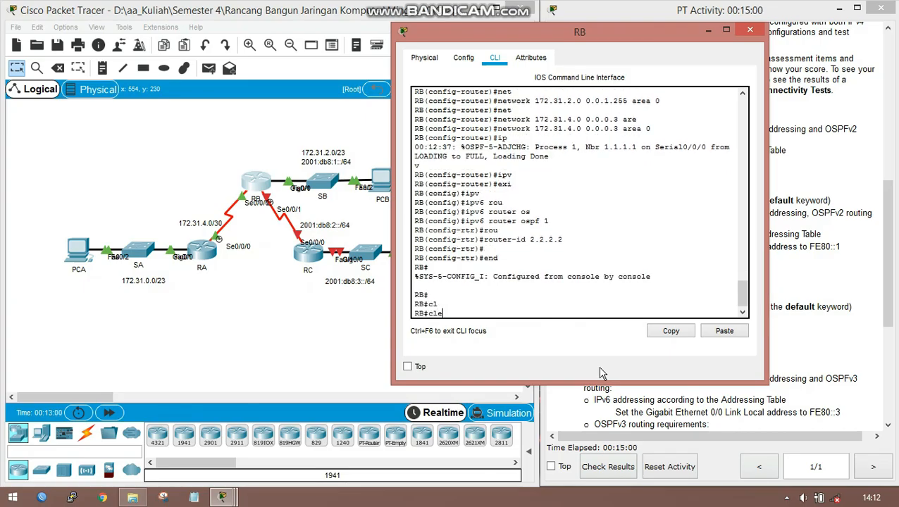
pyautogui.press('Tab')
pyautogui.write('ipv')
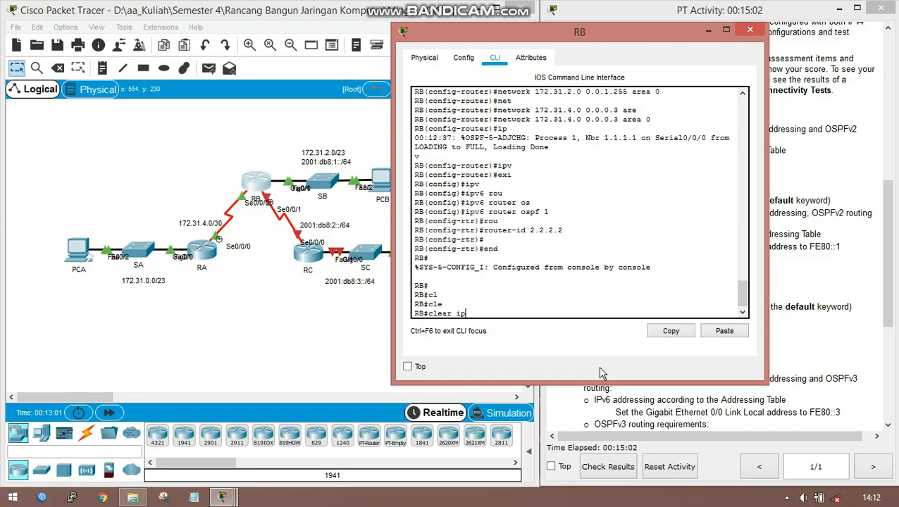
pyautogui.press('Tab')
pyautogui.write('os')
pyautogui.press('Tab')
pyautogui.write('p')
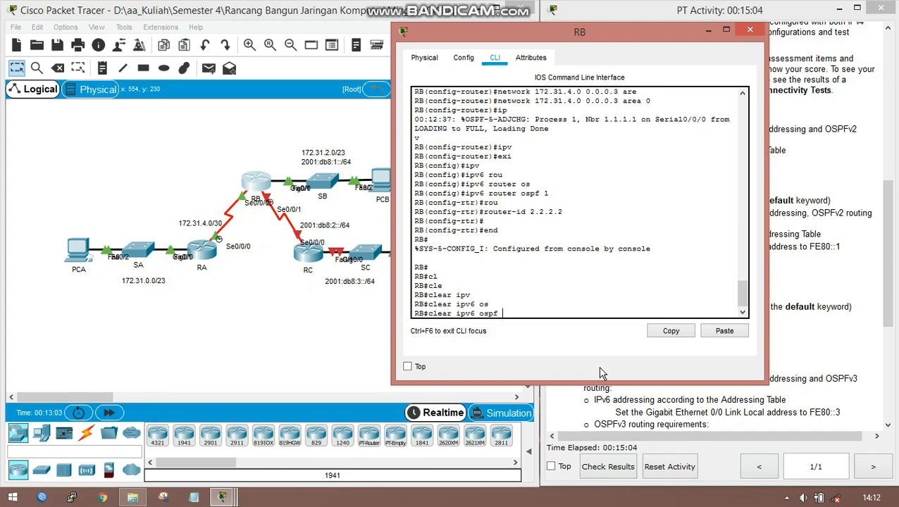
pyautogui.press('Tab')
pyautogui.press('Return')
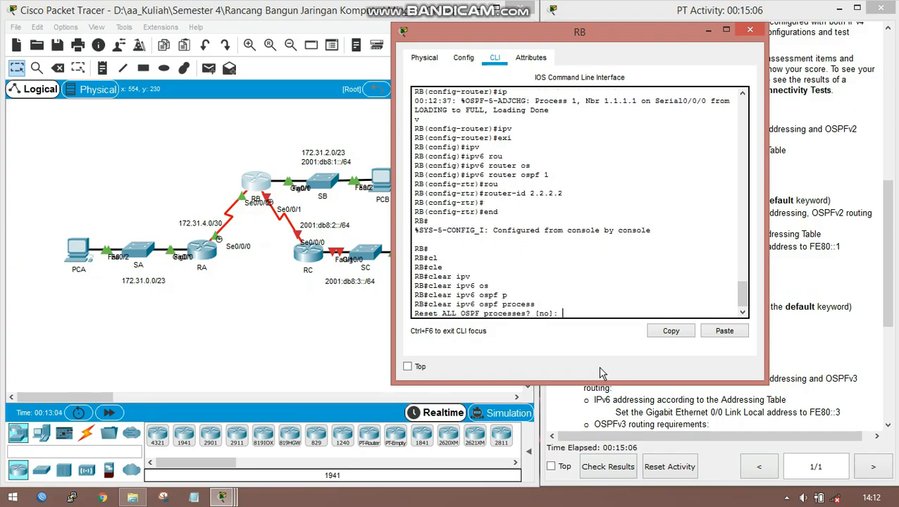
pyautogui.write('y')
pyautogui.press('Return')
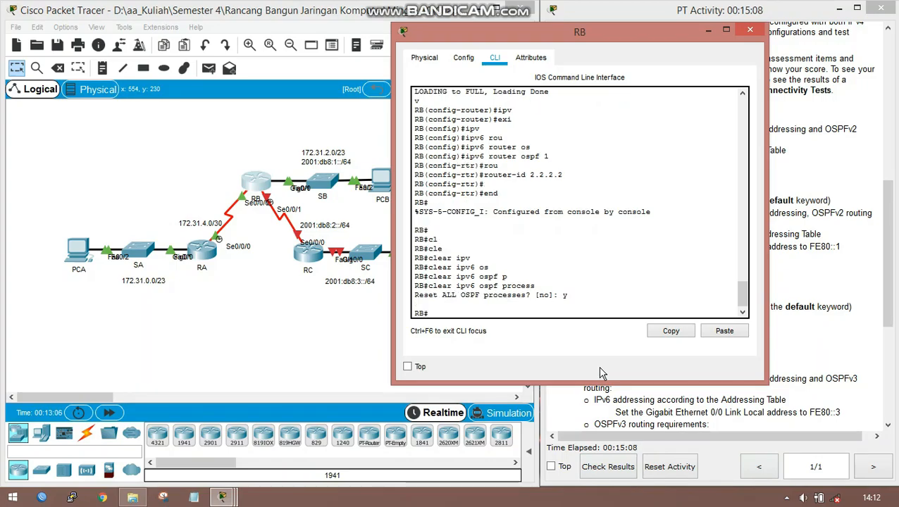
pyautogui.press('Return')
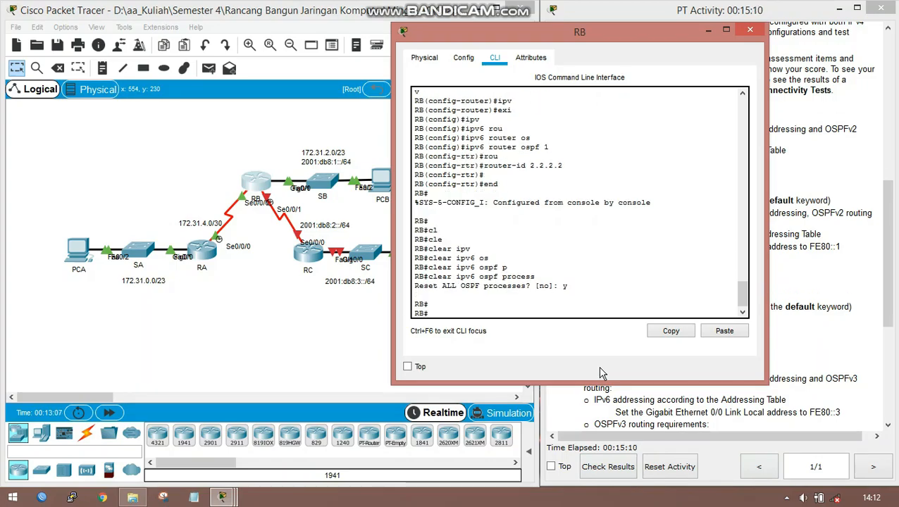
# - Save RB's running configuration to the startup configuration
pyautogui.write('cop')
pyautogui.press('Tab')
pyautogui.write('run')
pyautogui.press('Tab')
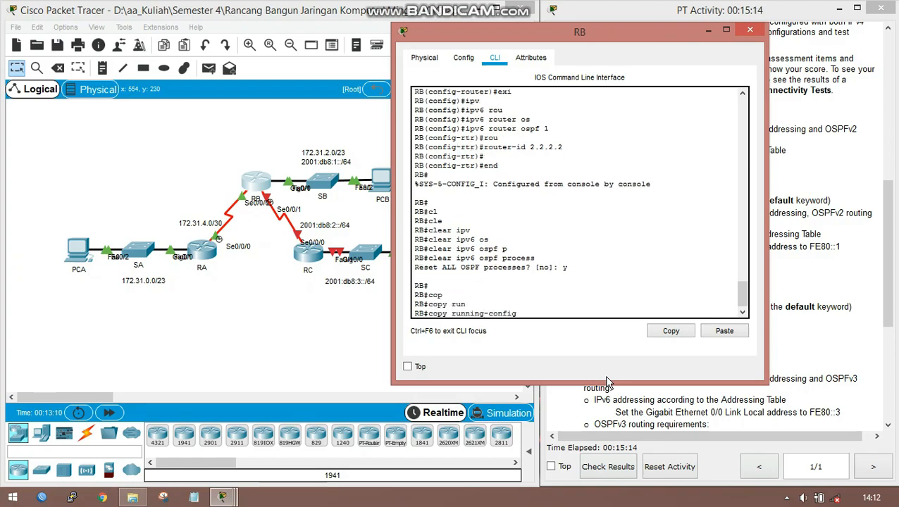
pyautogui.write('st')
pyautogui.press('Tab')
pyautogui.press('Return')
pyautogui.press('Return')
pyautogui.press('Return')
pyautogui.press('Return')
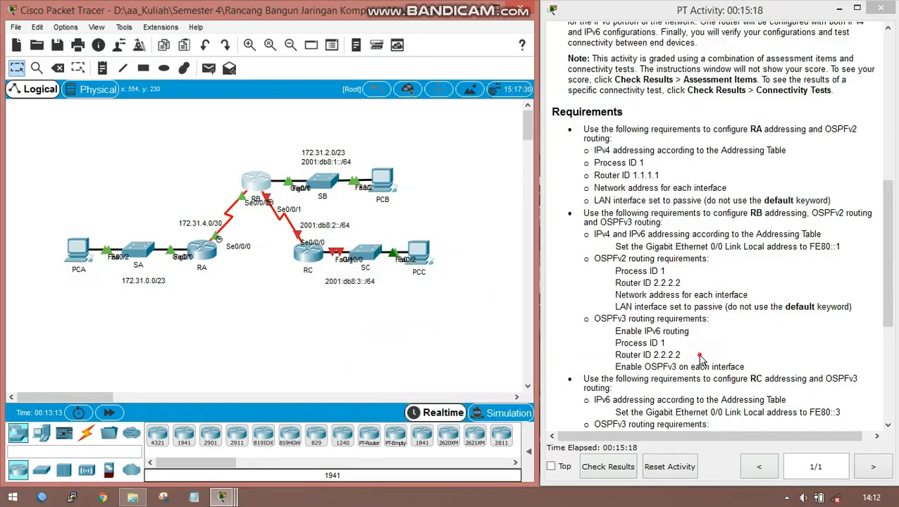
# - Review the RC requirements, then open router RC's command line and enter global configuration mode
pyautogui.scroll(-2, 703, 358)
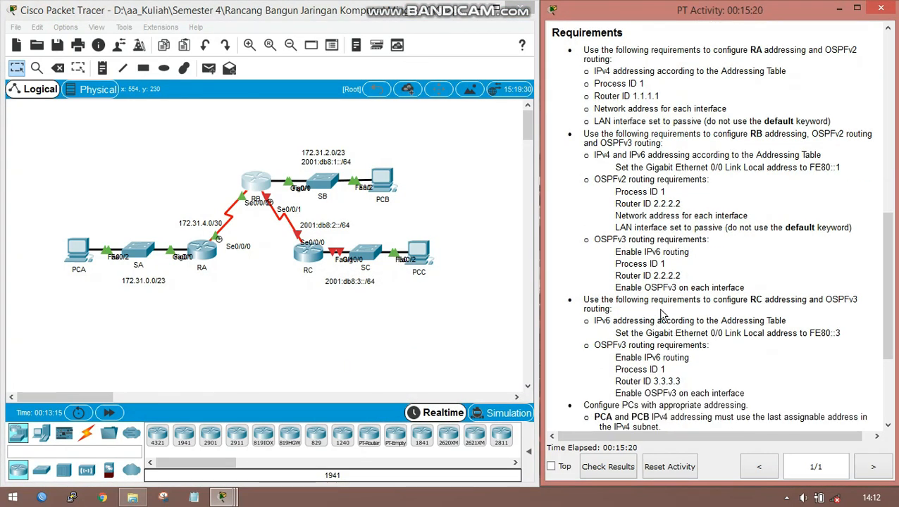
pyautogui.scroll(-1, 675, 310)
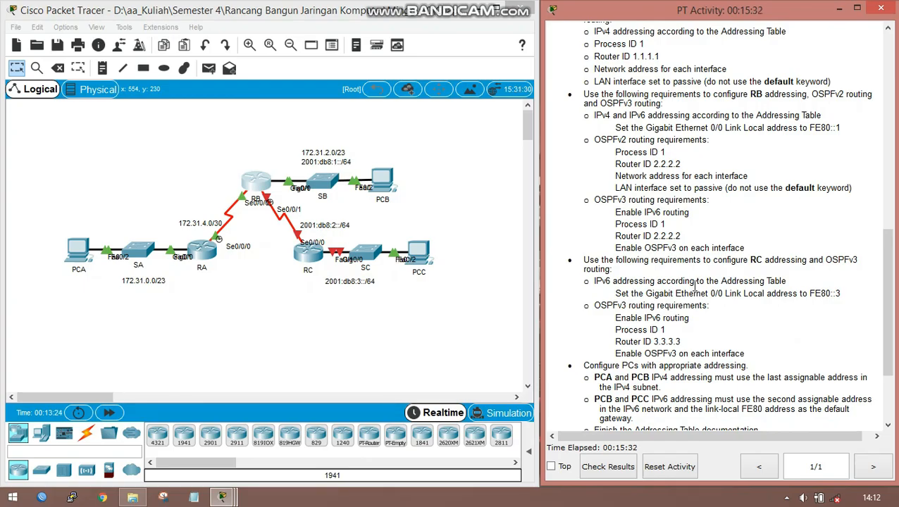
pyautogui.click(305, 255)
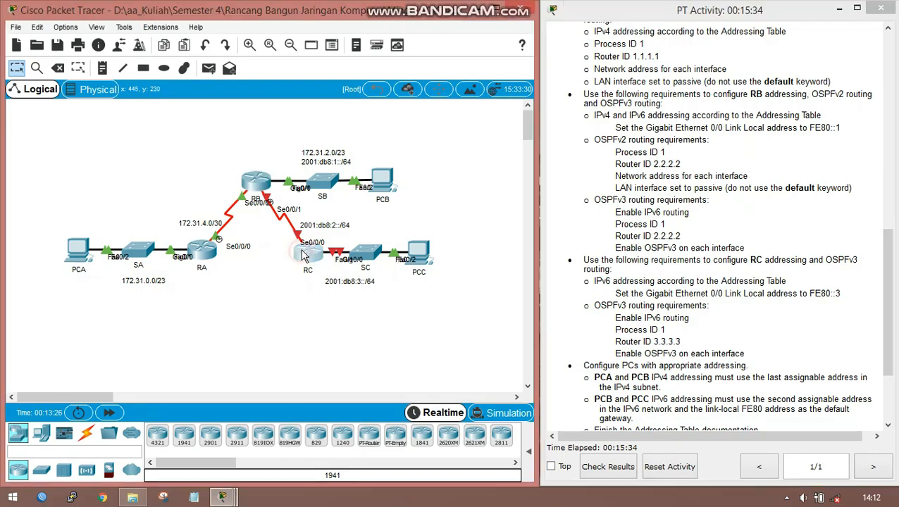
pyautogui.click(366, 91)
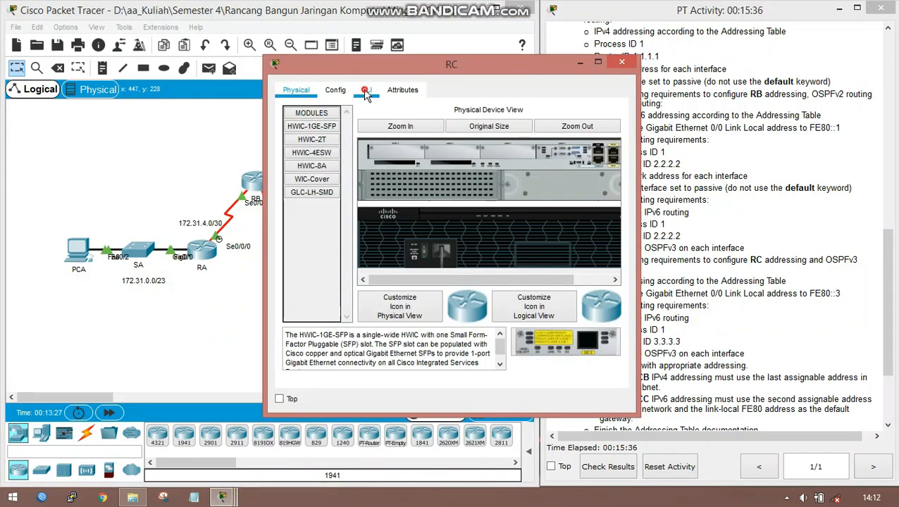
pyautogui.write('en')
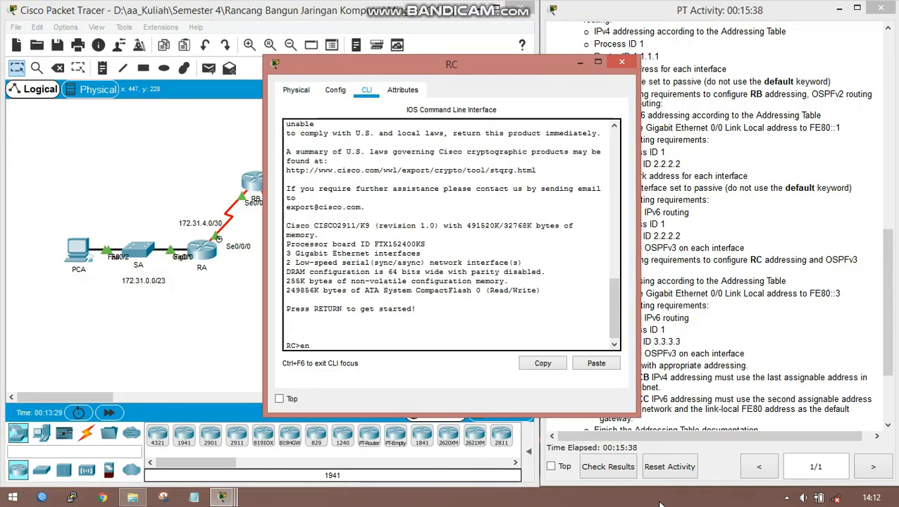
pyautogui.write('a')
pyautogui.press('Return')
pyautogui.write('conf t')
pyautogui.press('Return')
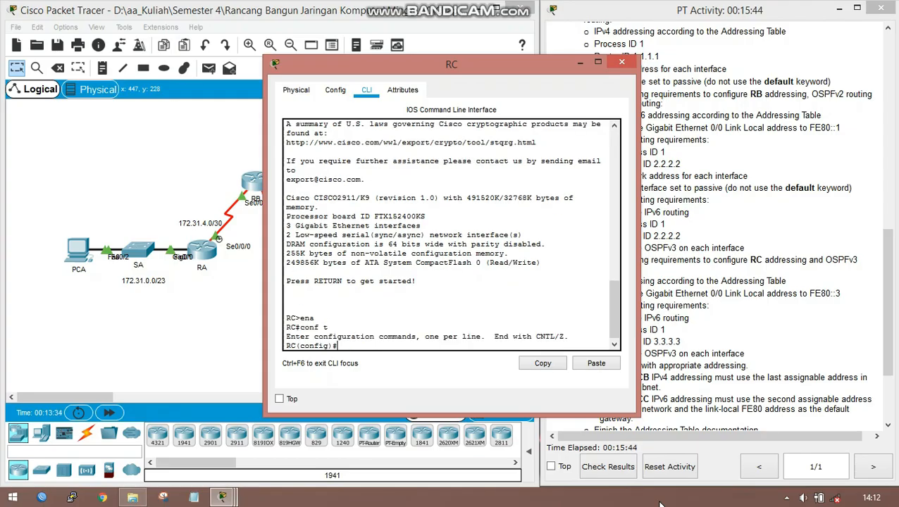
# - Enable IPv6 unicast routing on RC
pyautogui.write('ipv')
pyautogui.press('Tab')
pyautogui.write('un')
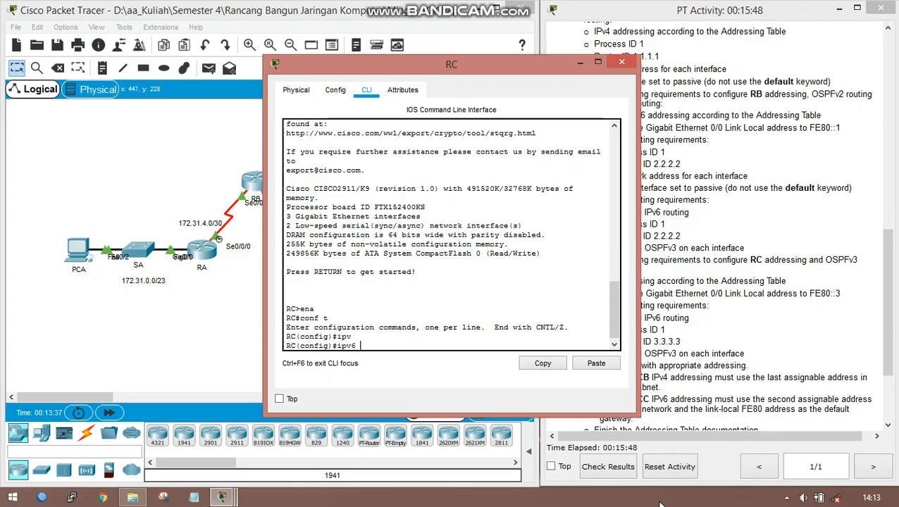
pyautogui.press('Tab')
pyautogui.press('Return')
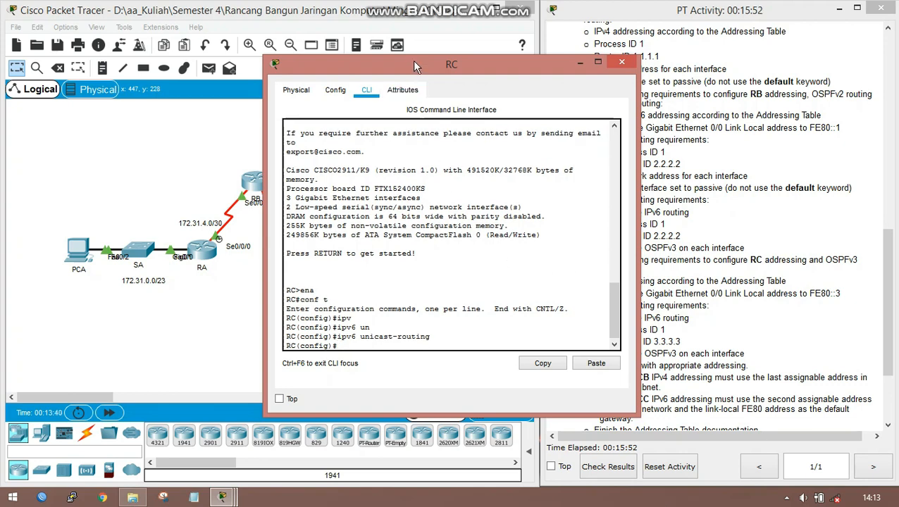
# - Move RC's window clear of the topology and enter interface configuration for GigabitEthernet 0/0 on RC
pyautogui.moveTo(412, 62); pyautogui.dragTo(568, 60)
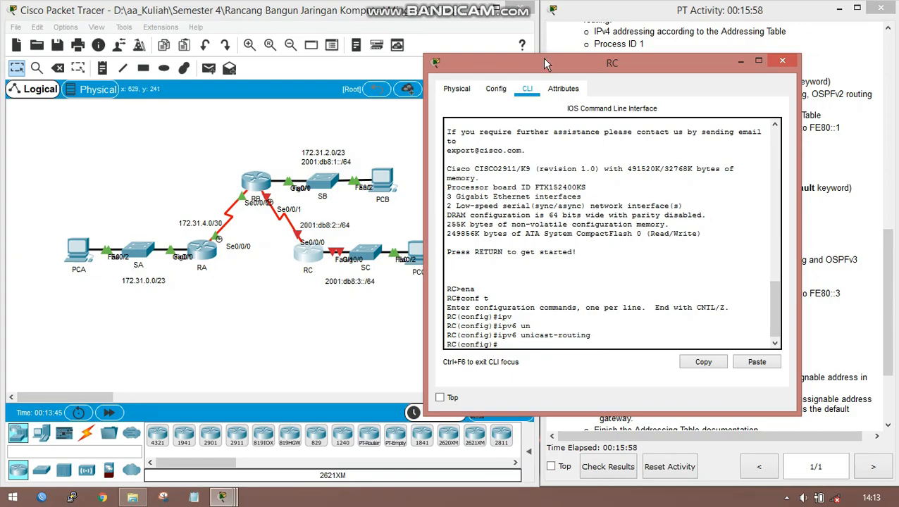
pyautogui.moveTo(542, 58); pyautogui.dragTo(570, 60)
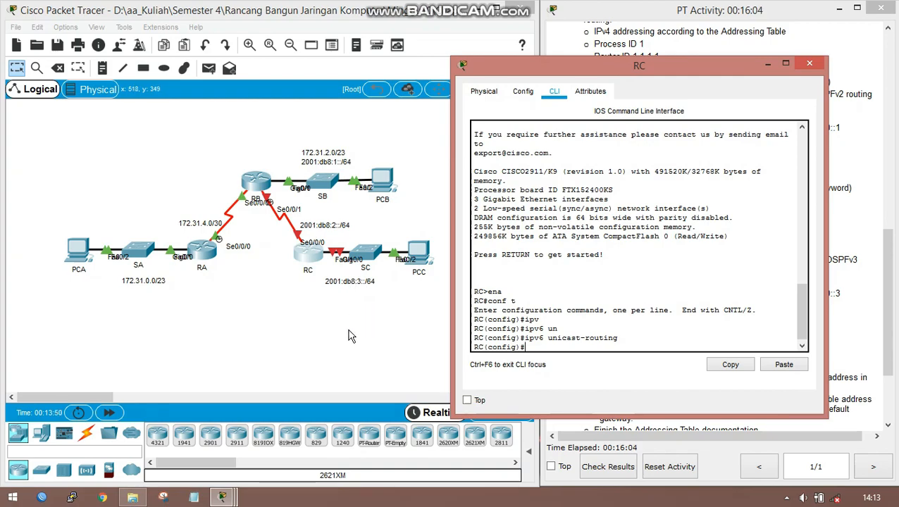
pyautogui.click(297, 285)
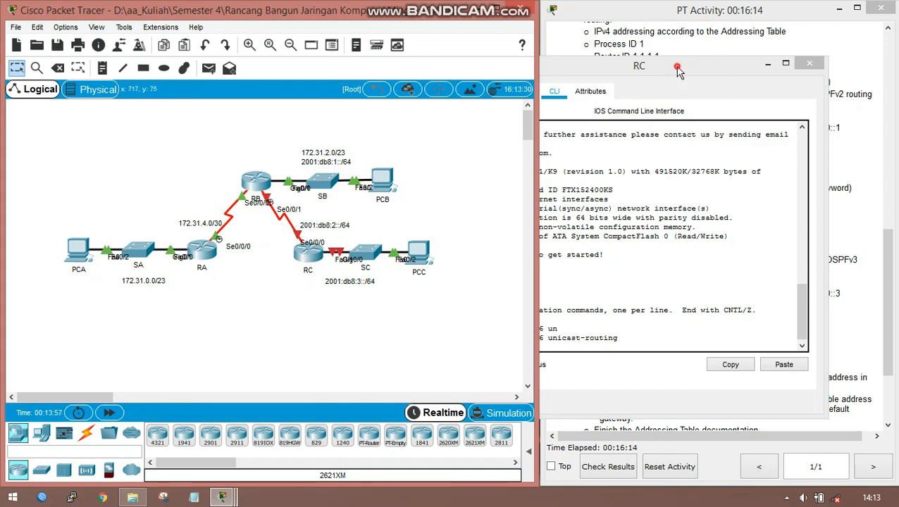
pyautogui.moveTo(673, 72); pyautogui.dragTo(647, 55)
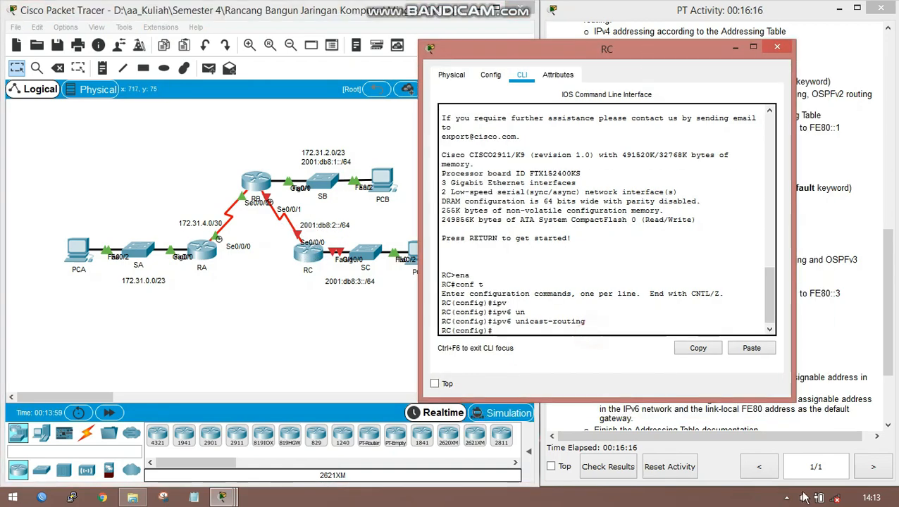
pyautogui.write('in')
pyautogui.press('Tab')
pyautogui.write('g')
pyautogui.press('Tab')
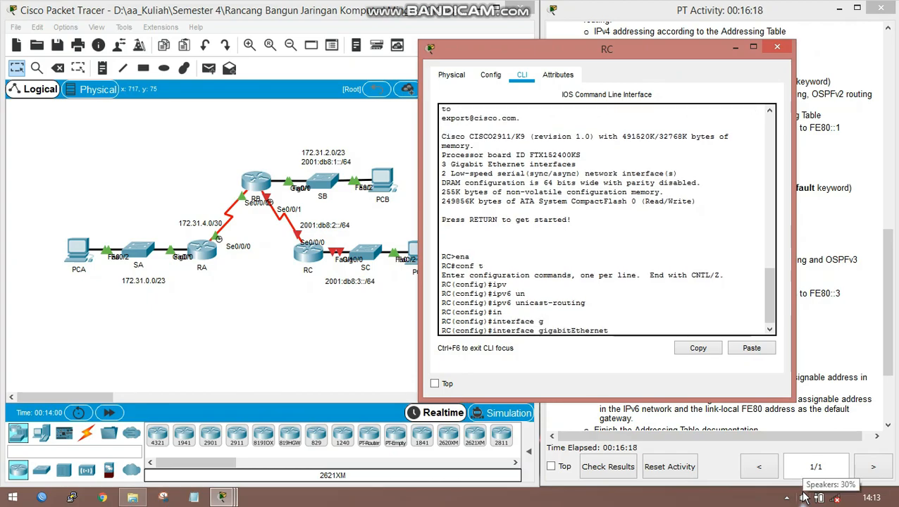
pyautogui.write('0/0')
pyautogui.press('Return')
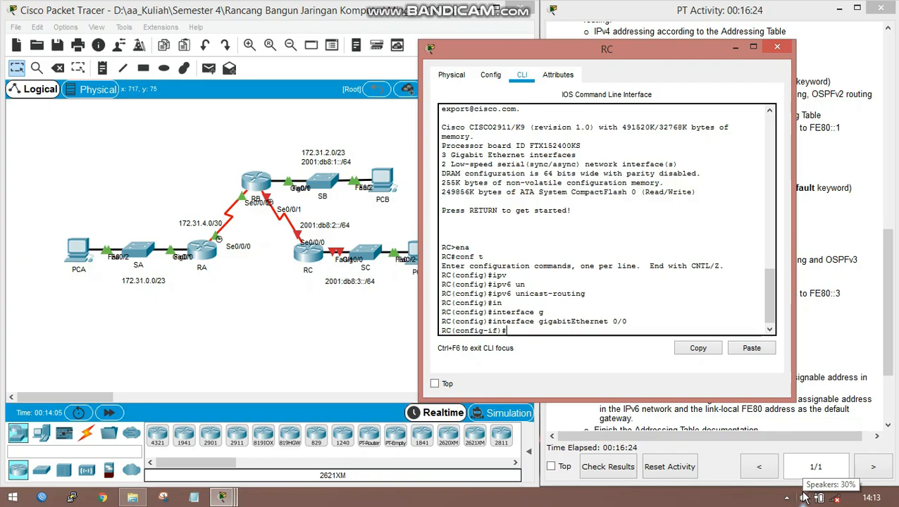
# - Try to assign IPv6 address 2001:DB8:3::1/64 to RC's GigabitEthernet 0/0 without the address keyword
pyautogui.write('ipv')
pyautogui.press('Tab')
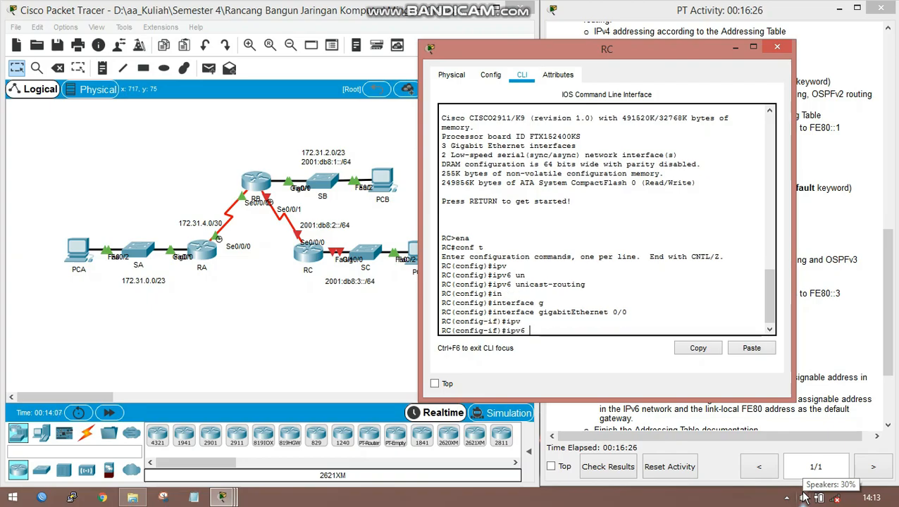
pyautogui.write('2001')
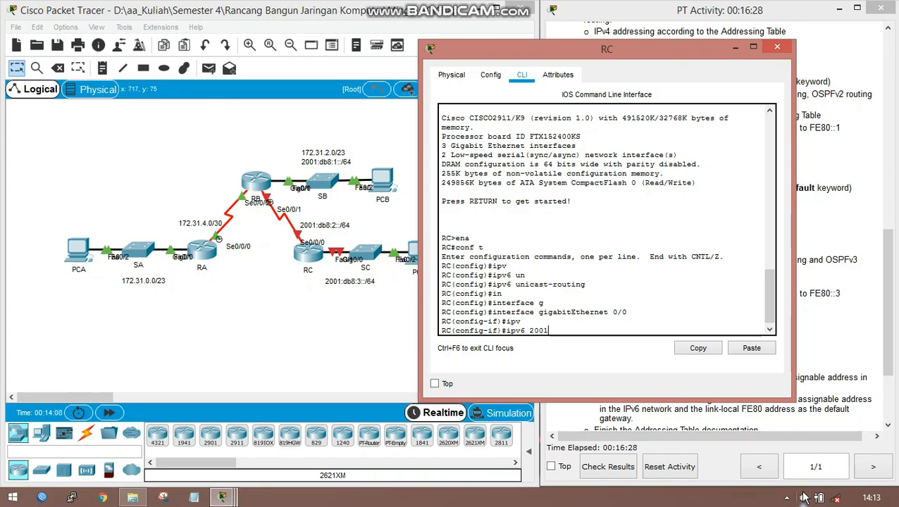
pyautogui.write(':DB8:3::1/')
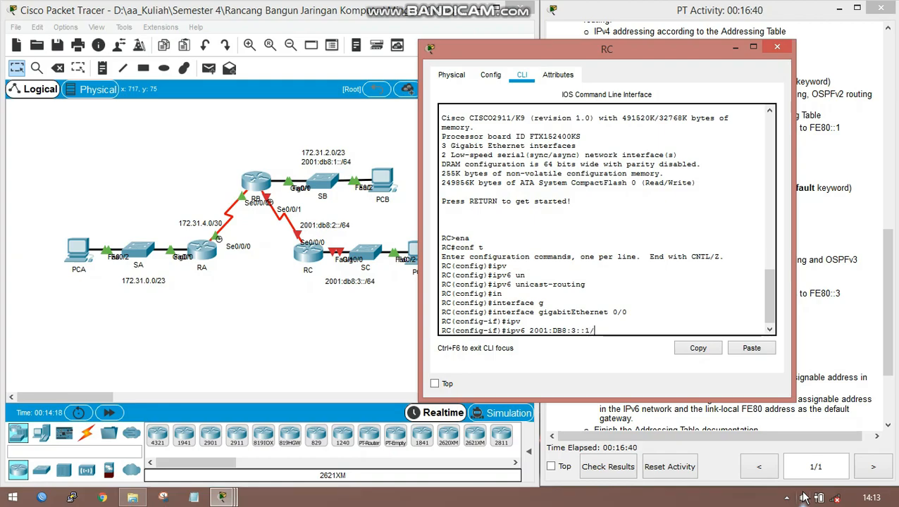
pyautogui.write('64')
pyautogui.press('Return')
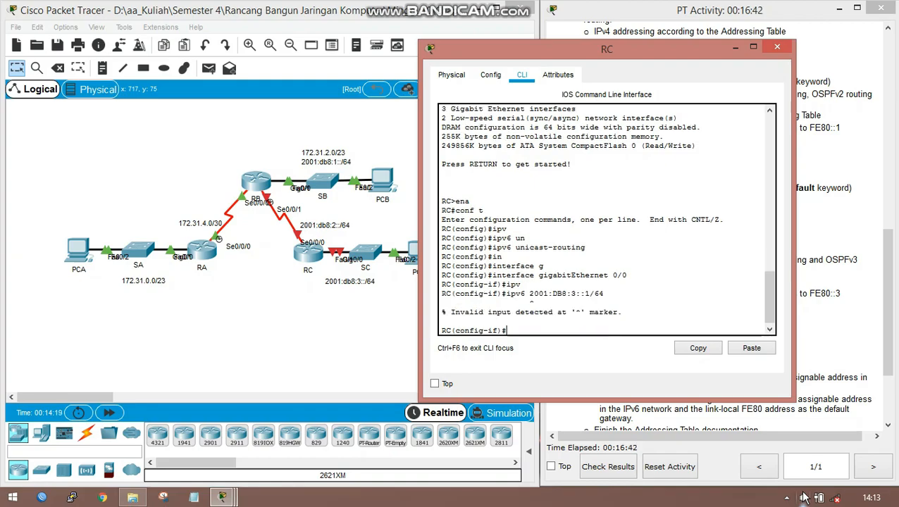
# - Assign IPv6 address 2001:DB8:3::1/64 to RC's GigabitEthernet 0/0 by adding the missing address keyword to the previous command
pyautogui.write('ip')
pyautogui.press('BackSpace')
pyautogui.press('BackSpace')
pyautogui.press('Up')
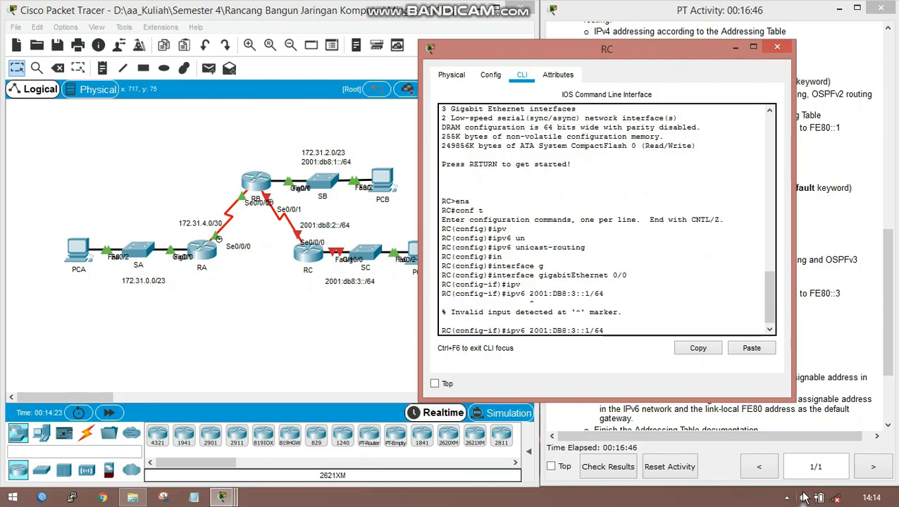
pyautogui.press('Left')
pyautogui.press('Left')
pyautogui.press('Left')
pyautogui.press('Left')
pyautogui.write('address')
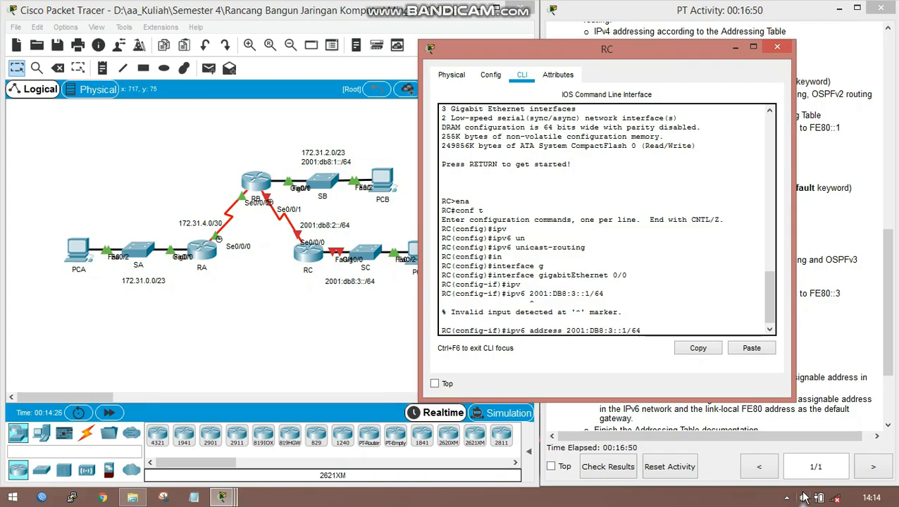
pyautogui.press('Return')
# - Set the link-local IPv6 address of RC's GigabitEthernet 0/0 to FE80::3
pyautogui.write('ipv')
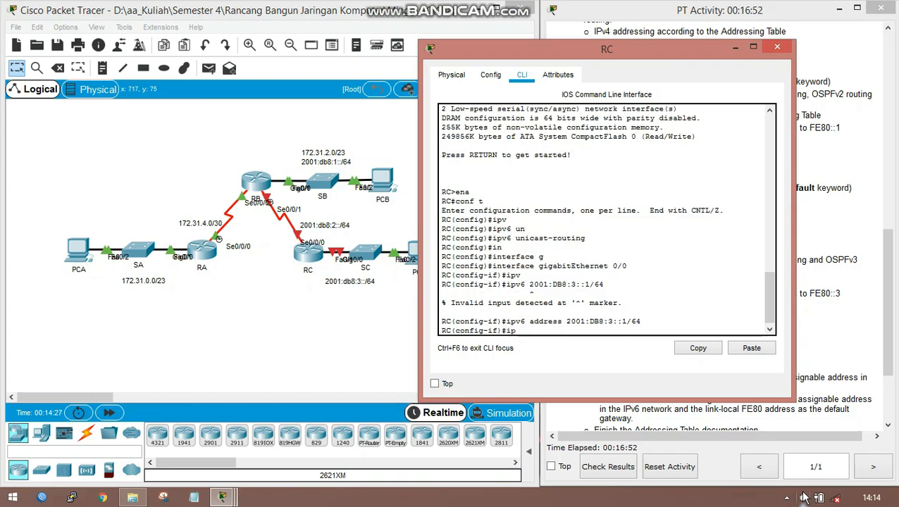
pyautogui.press('Tab')
pyautogui.write('ad')
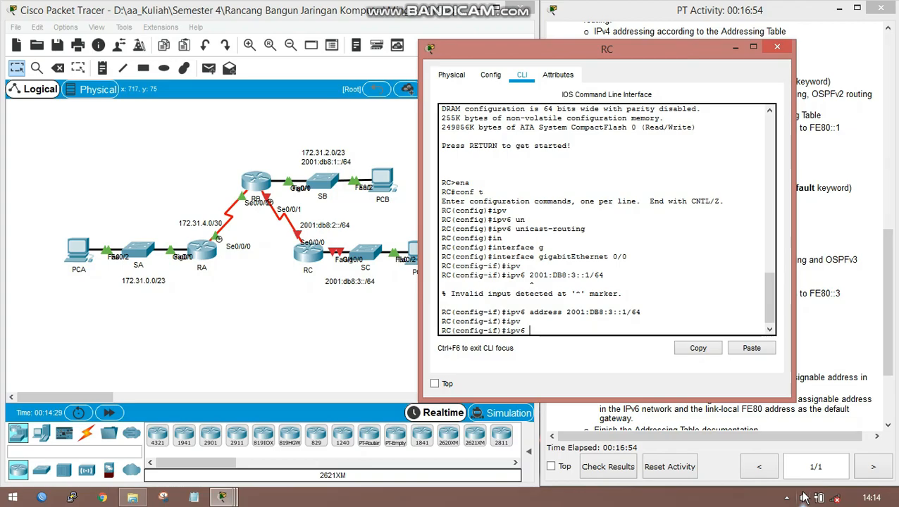
pyautogui.press('Tab')
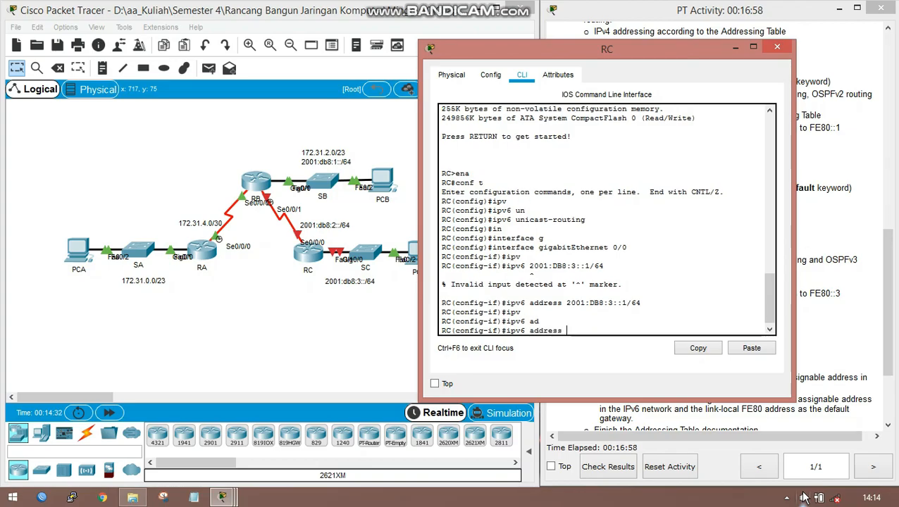
pyautogui.write('FE80::3 li')
pyautogui.press('Tab')
pyautogui.press('Return')
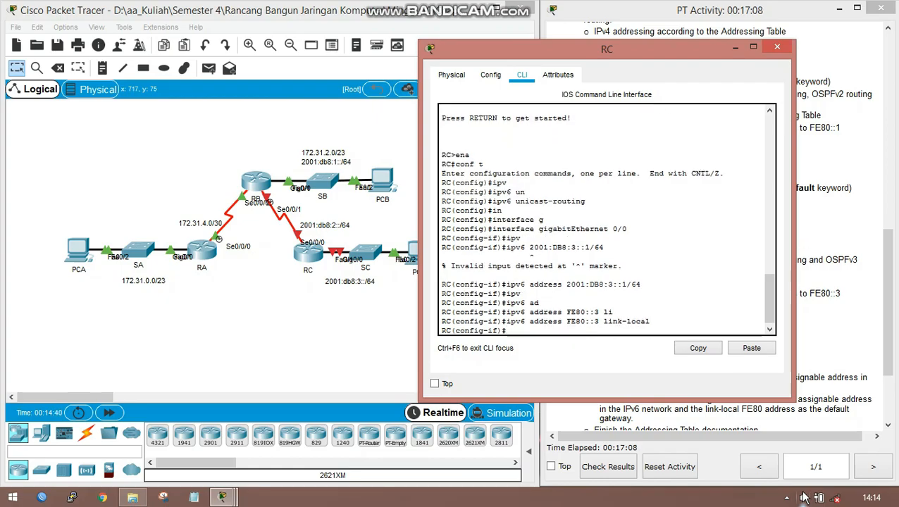
# - Enable OSPFv3 process 1 in area 0 on RC's GigabitEthernet 0/0
pyautogui.write('ipv')
pyautogui.press('Tab')
pyautogui.write('o')
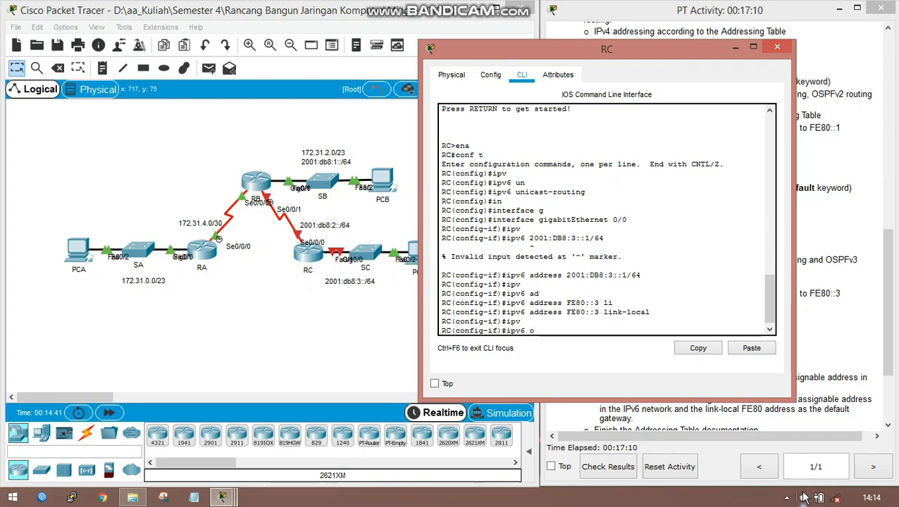
pyautogui.write('s')
pyautogui.press('Tab')
pyautogui.write('1 a')
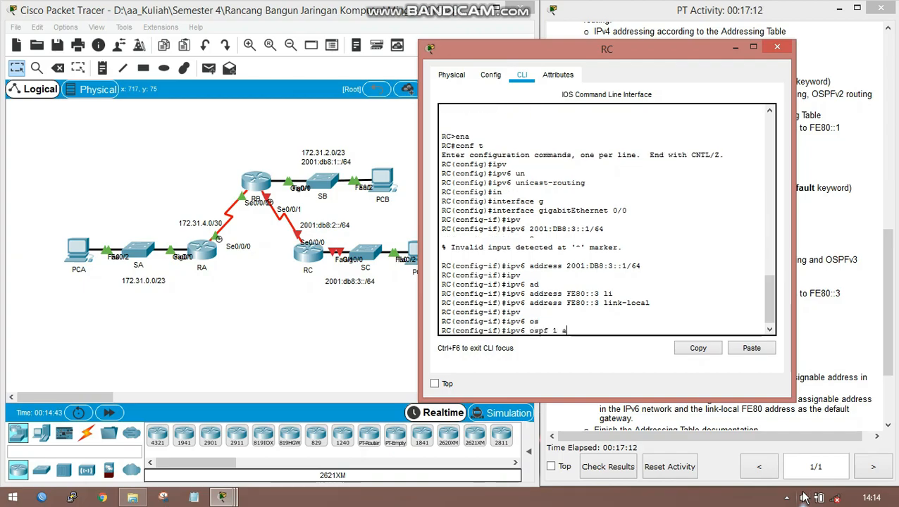
pyautogui.write('r')
pyautogui.press('Tab')
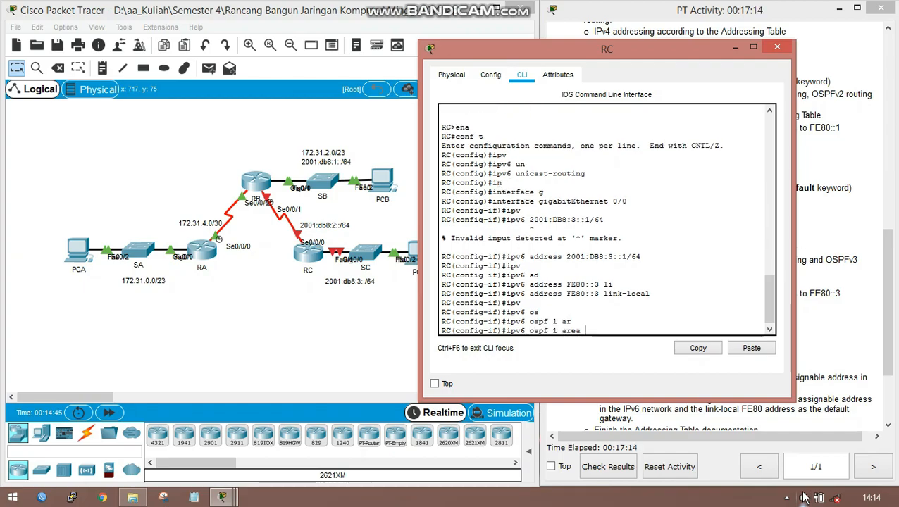
pyautogui.write('0')
pyautogui.press('Return')
# - Activate RC's GigabitEthernet 0/0 interface with no shutdown
pyautogui.write('no sh')
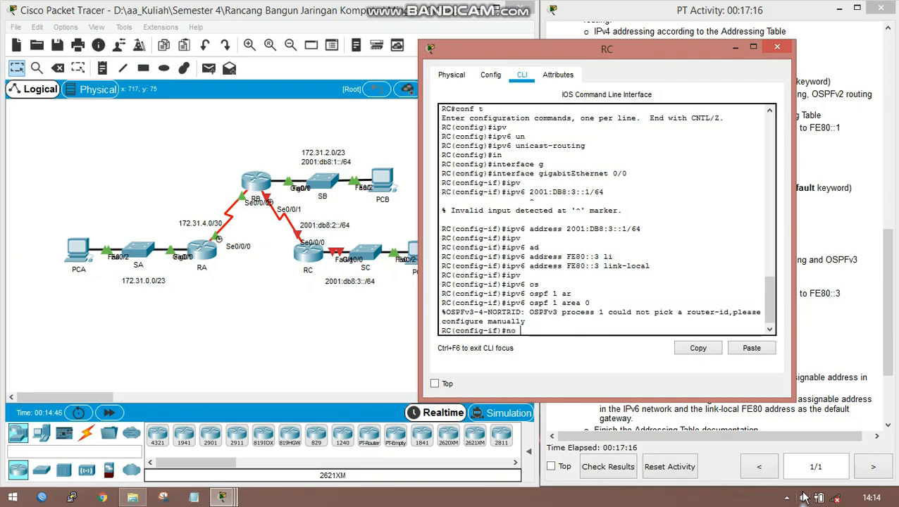
pyautogui.press('Tab')
pyautogui.press('Return')
pyautogui.press('Return')
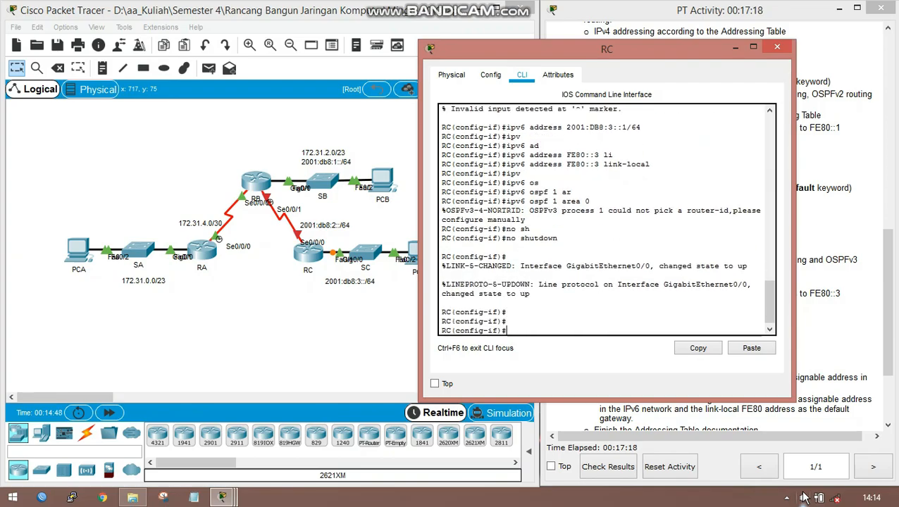
# - Leave the GigabitEthernet 0/0 configuration and enter interface configuration for Serial 0/0/0 on RC
pyautogui.press('Return')
pyautogui.write('exi')
pyautogui.press('Return')
pyautogui.write('ig)#i')
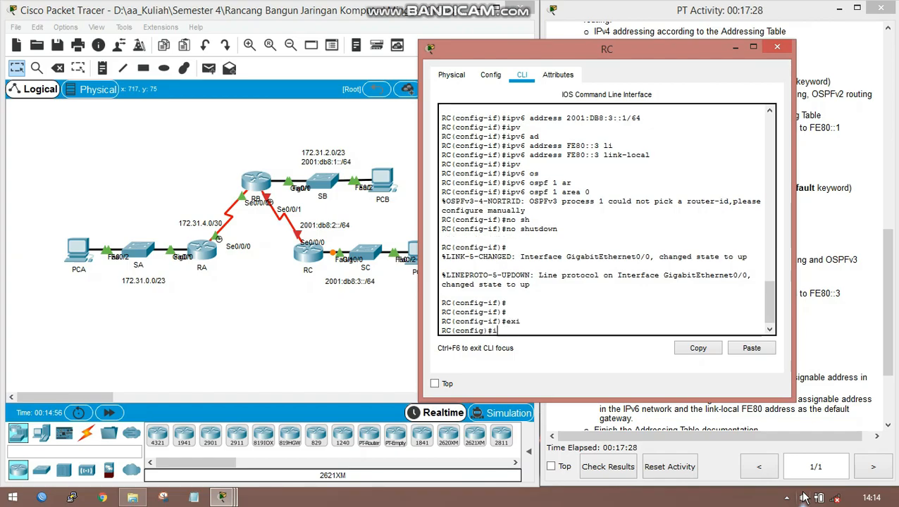
pyautogui.write('n')
pyautogui.press('Tab')
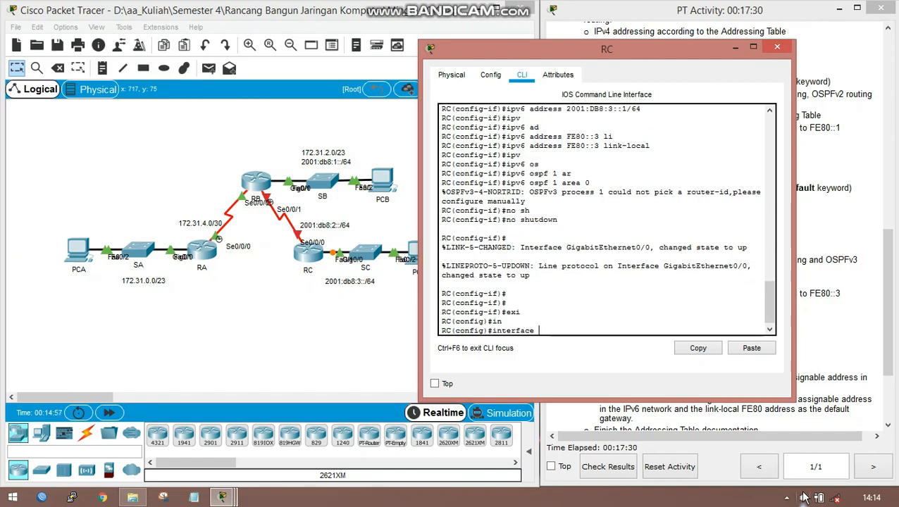
pyautogui.write('s')
pyautogui.press('Tab')
pyautogui.write('0/0/0')
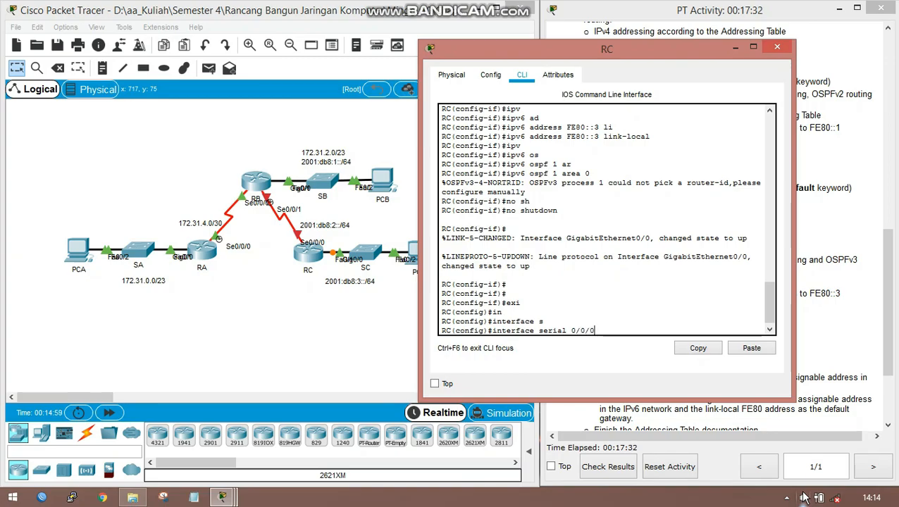
pyautogui.press('Return')
# - Assign IPv6 address 2001:DB8:2::2/64 to RC's Serial 0/0/0
pyautogui.write('ipv')
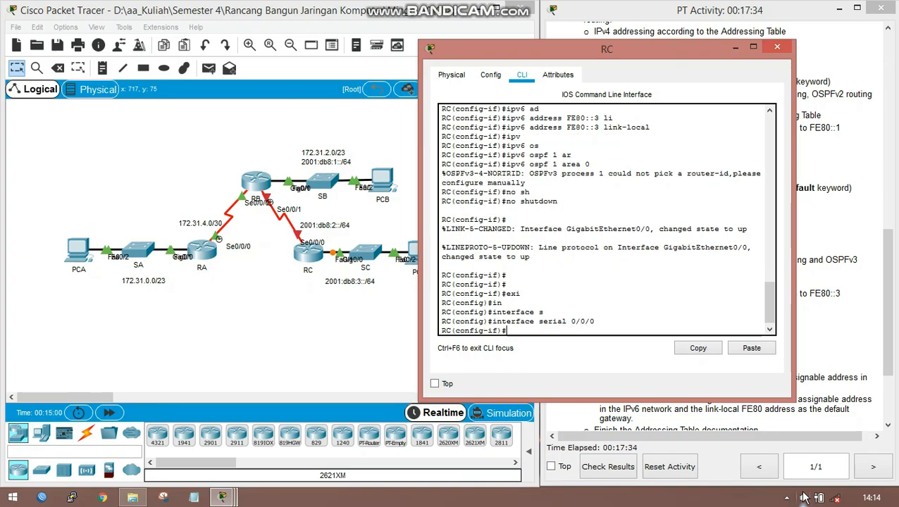
pyautogui.press('Tab')
pyautogui.write('ad')
pyautogui.press('Tab')
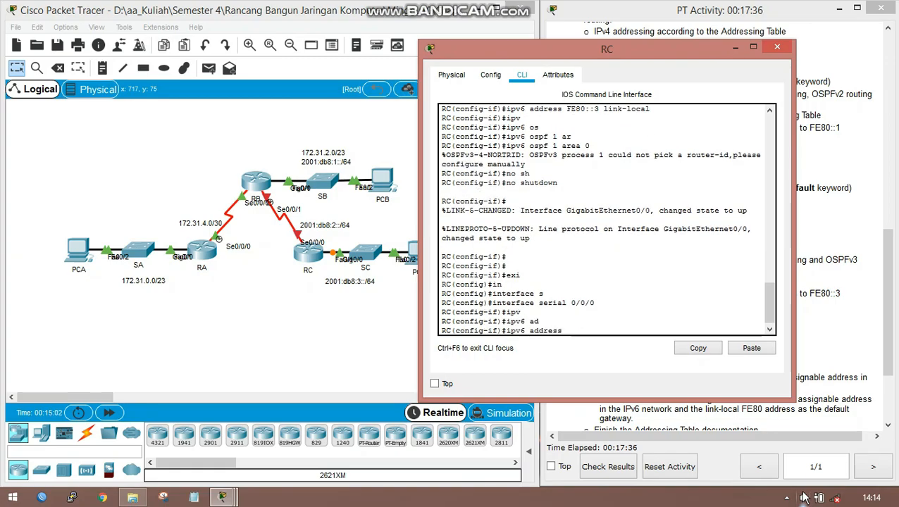
pyautogui.write('2001:DB8')
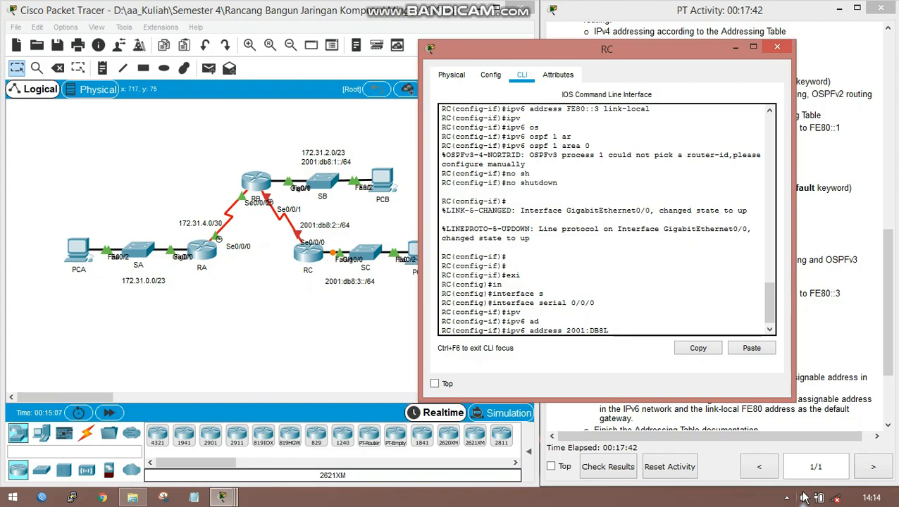
pyautogui.write(':2::2/64')
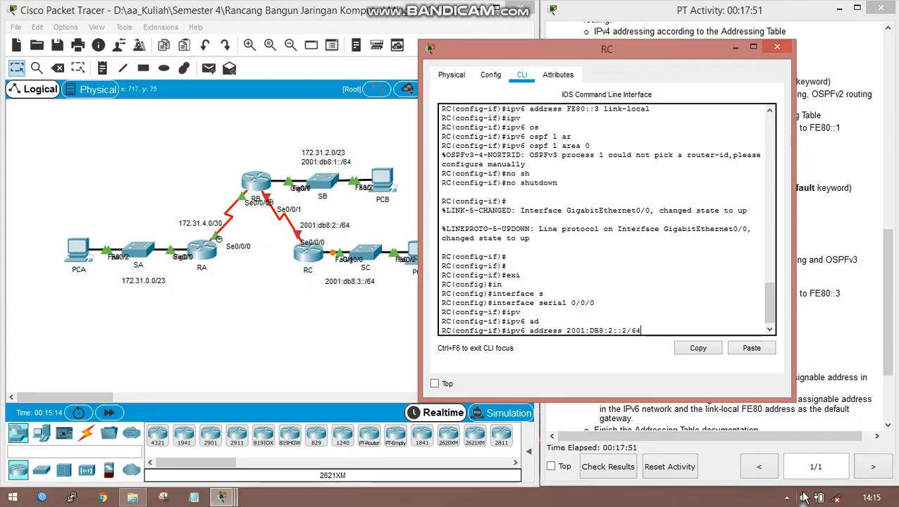
pyautogui.press('Return')
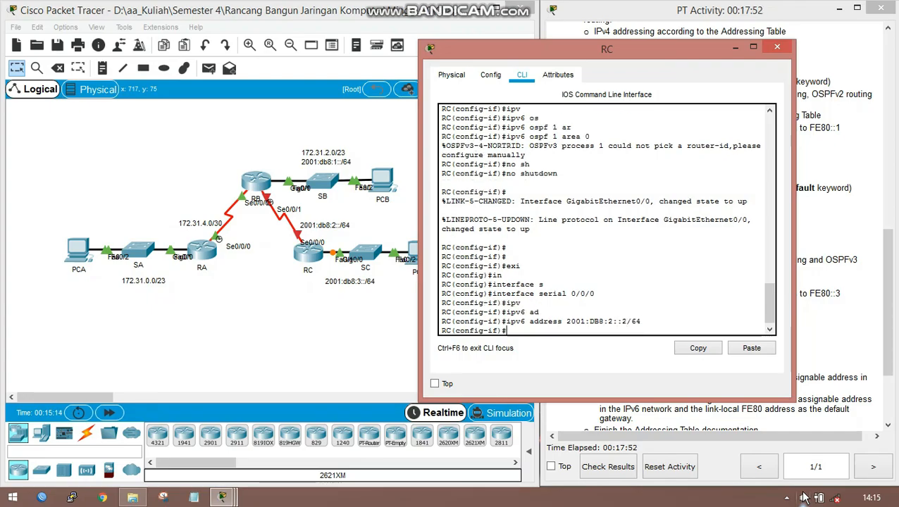
# - Enable OSPFv3 process 1 in area 0 on RC's Serial 0/0/0
pyautogui.write('ipv')
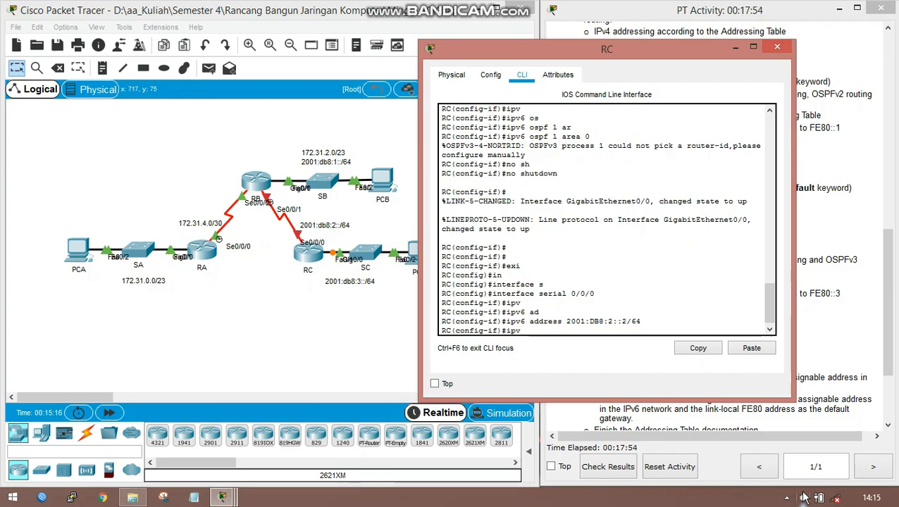
pyautogui.press('Tab')
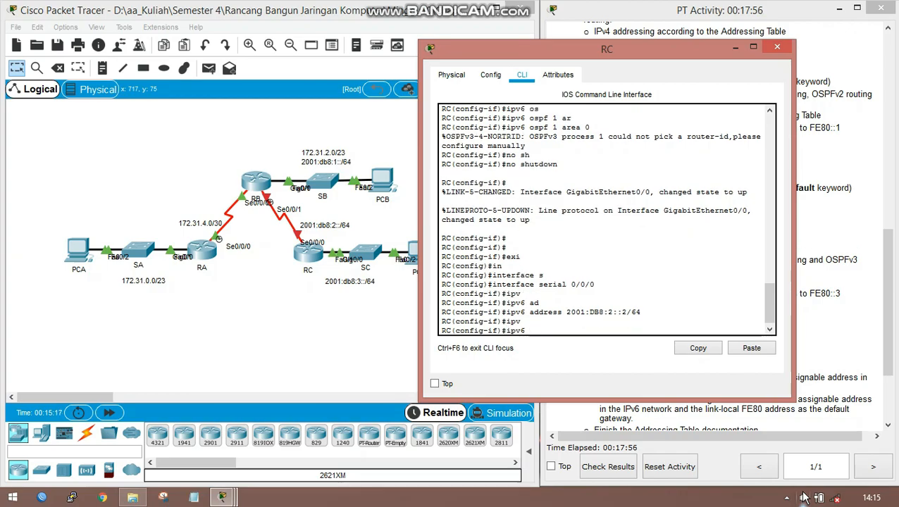
pyautogui.write('os')
pyautogui.press('Tab')
pyautogui.write('1 a')
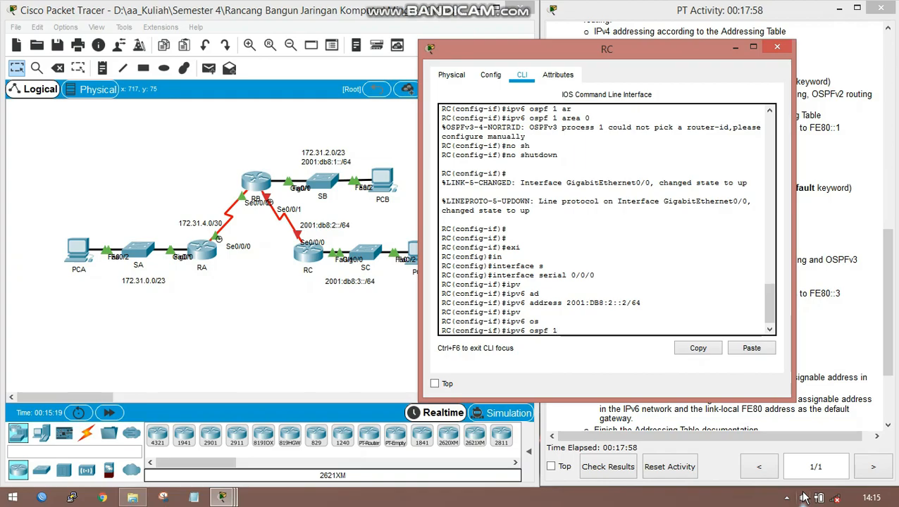
pyautogui.press('Tab')
pyautogui.write('0')
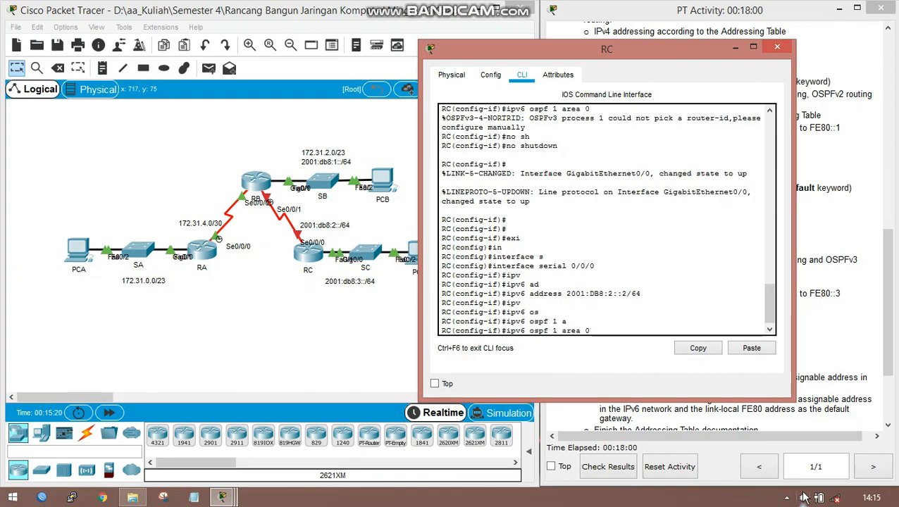
pyautogui.press('Return')
# - Activate RC's Serial 0/0/0 interface with no shutdown
pyautogui.write('nfig-if)#n')
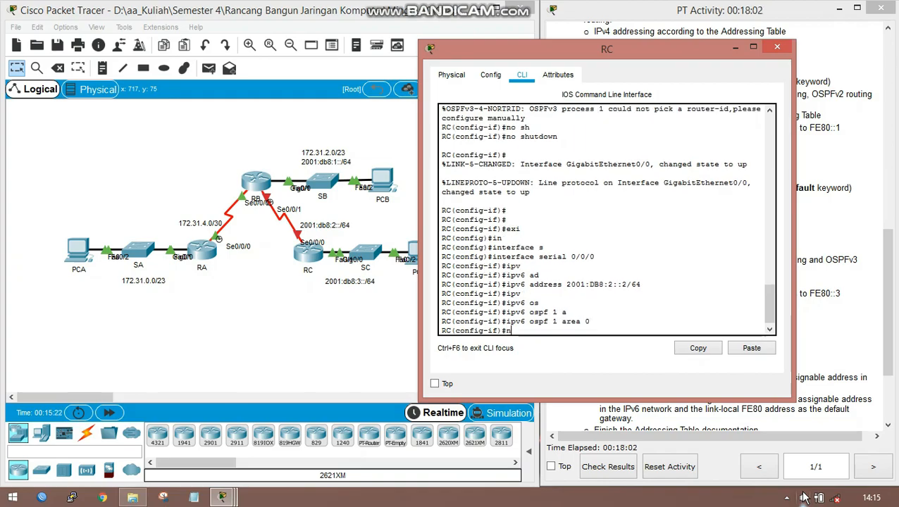
pyautogui.write('o sh')
pyautogui.press('Tab')
pyautogui.press('Return')
pyautogui.press('Return')
pyautogui.press('Return')
pyautogui.press('Return')
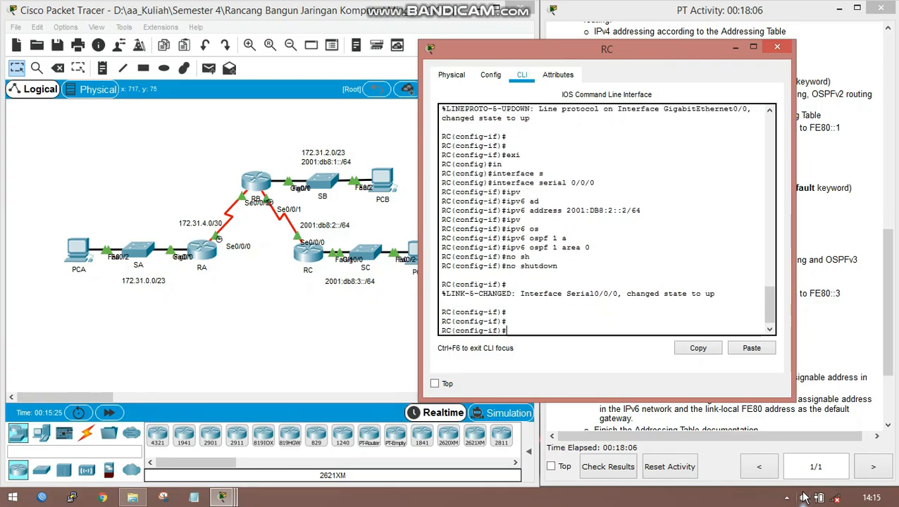
# - Leave the Serial 0/0/0 configuration and enter router configuration for OSPFv3 process 1 on RC
pyautogui.write('exi')
pyautogui.press('Return')
pyautogui.press('Return')
pyautogui.press('Return')
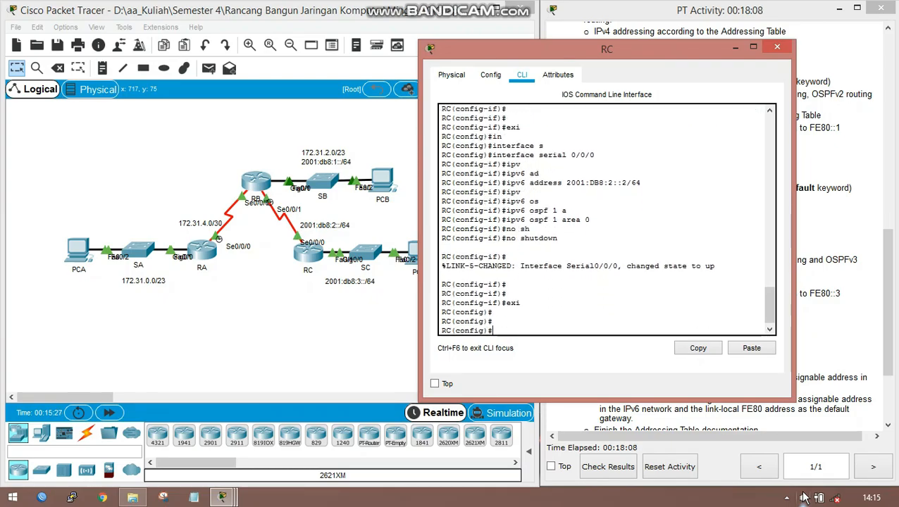
pyautogui.write('ipv')
pyautogui.press('Tab')
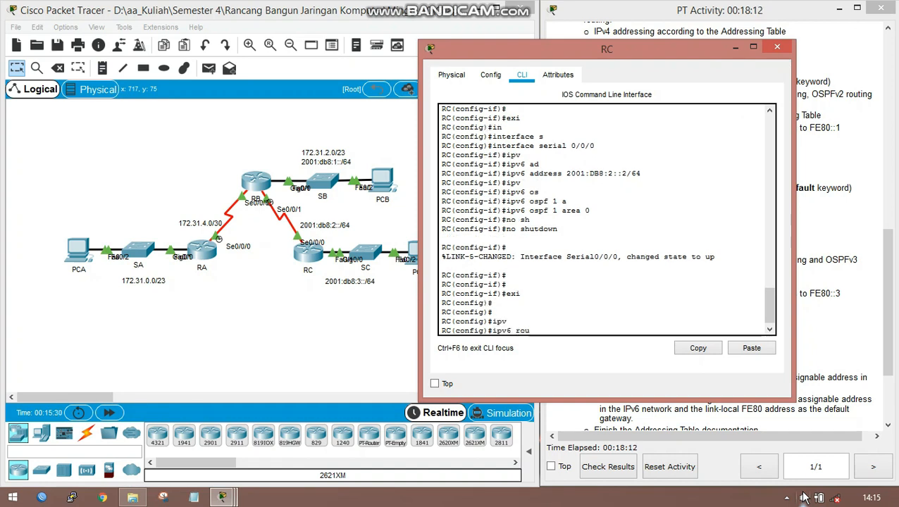
pyautogui.write('rou')
pyautogui.press('Tab')
pyautogui.write('t')
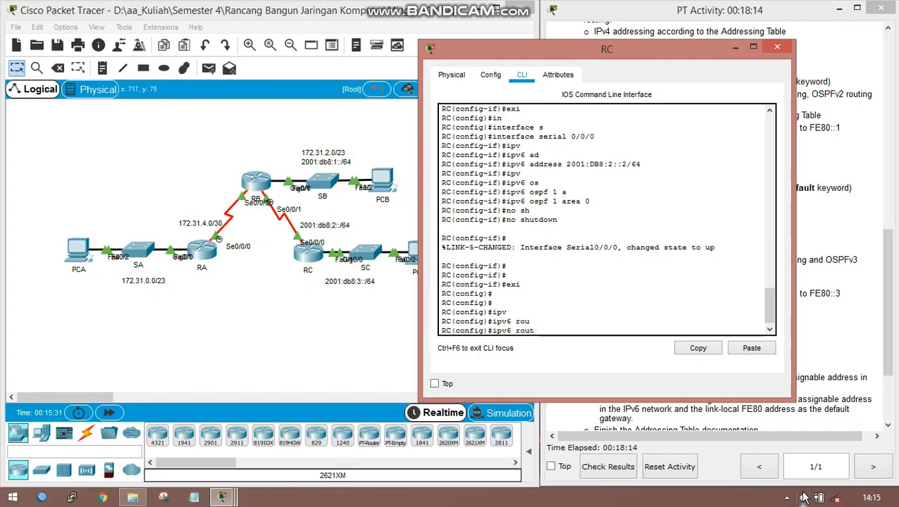
pyautogui.write('er')
pyautogui.write(' o')
pyautogui.press('Tab')
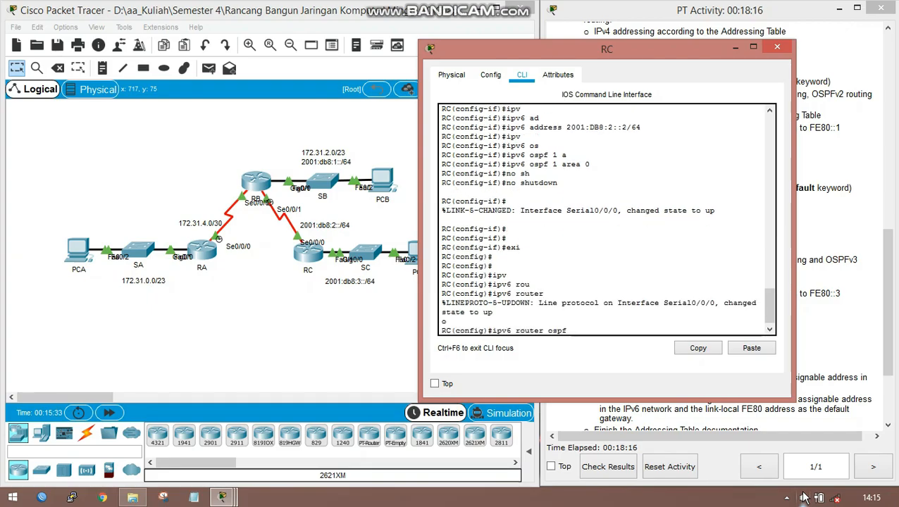
pyautogui.write('1')
pyautogui.press('Return')
# - Set RC's OSPFv3 router ID to 3.3.3.3 and return to privileged EXEC mode
pyautogui.write('rtr)#r')
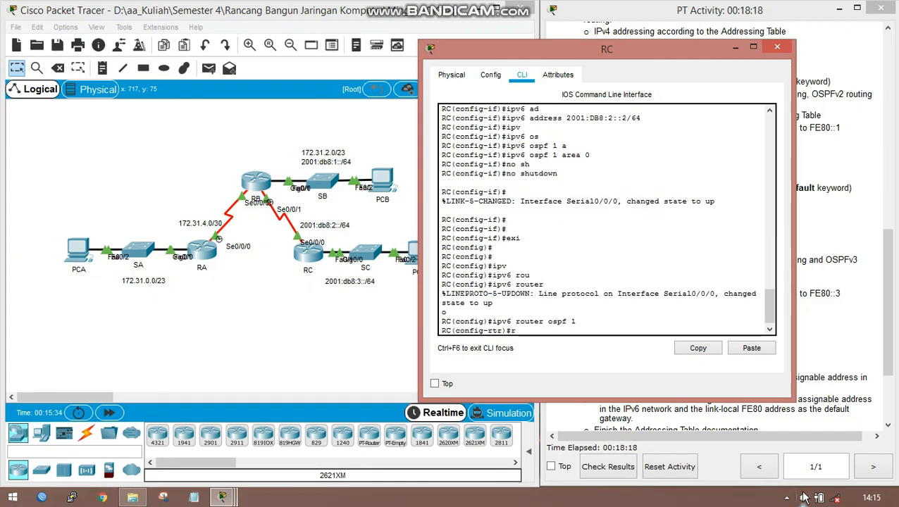
pyautogui.write('ou')
pyautogui.press('Tab')
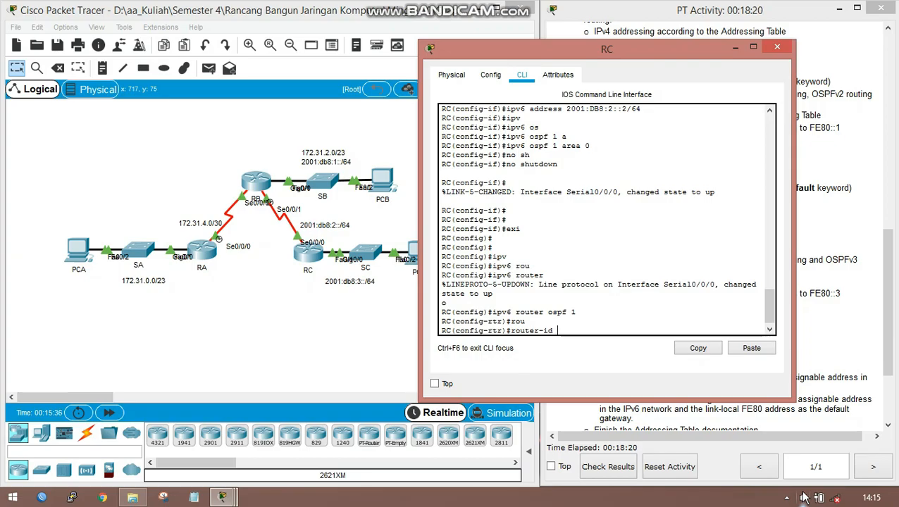
pyautogui.write('3.3.3.3')
pyautogui.press('Return')
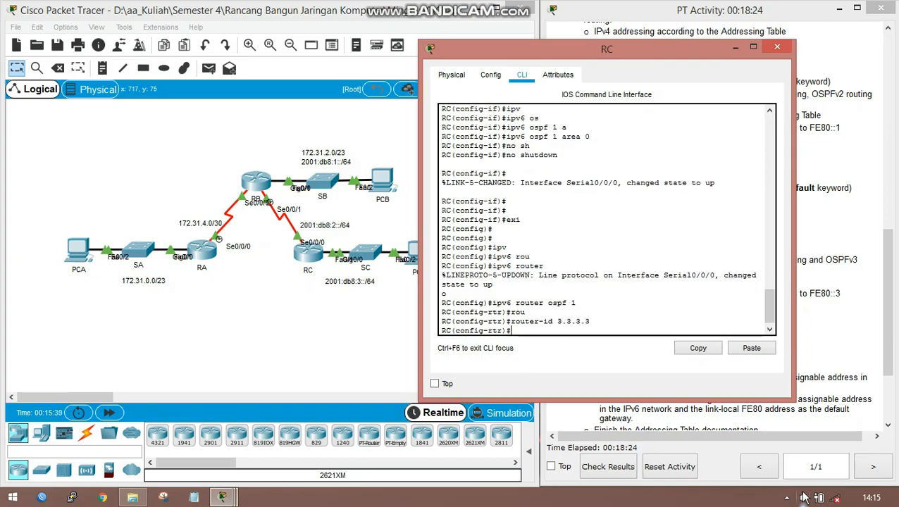
pyautogui.write('n')
pyautogui.press('BackSpace')
pyautogui.write('end')
pyautogui.press('Return')
pyautogui.press('Return')
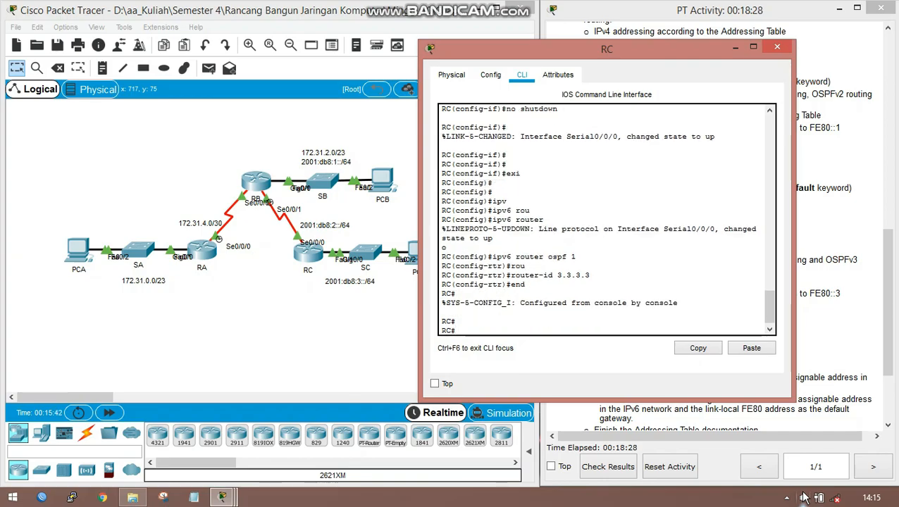
# - Try to reset RC's OSPFv3 processes with clear ipv6 ospf process, accepting the default answer no
pyautogui.write('cle')
pyautogui.press('Tab')
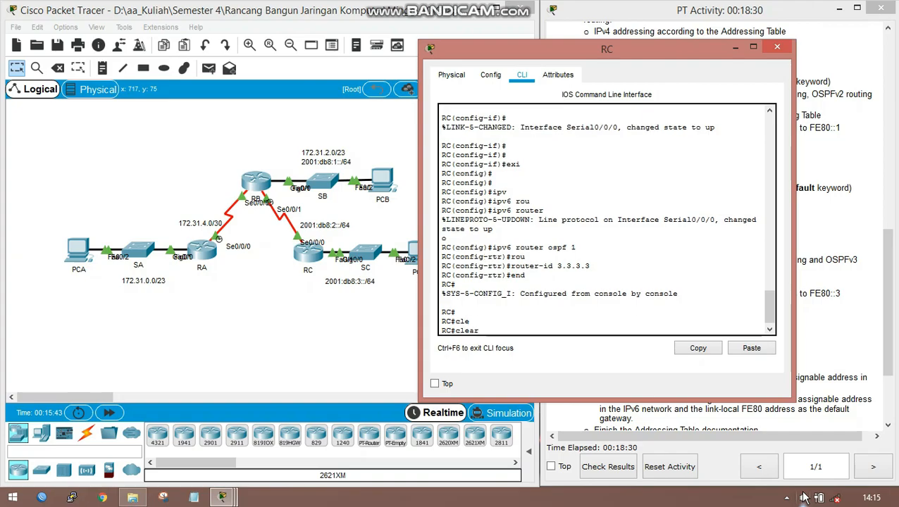
pyautogui.write('os')
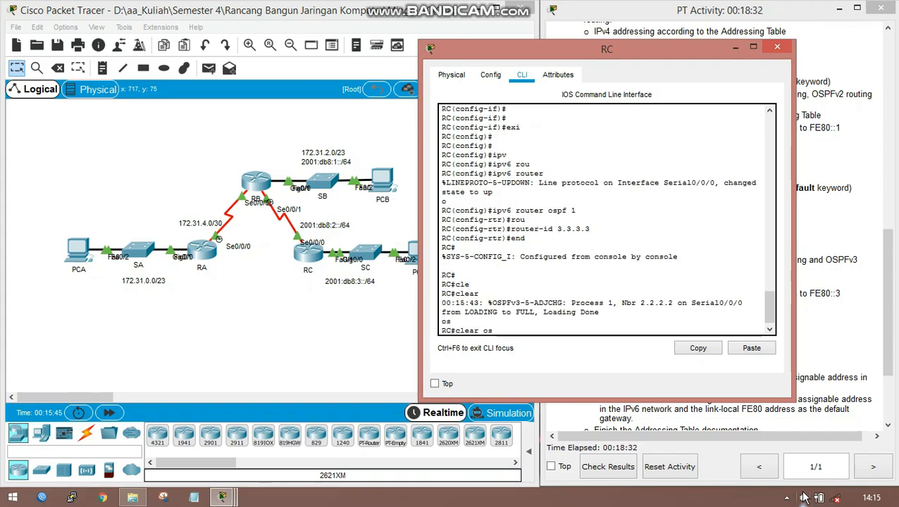
pyautogui.press('BackSpace')
pyautogui.press('BackSpace')
pyautogui.write('ipv')
pyautogui.press('Tab')
pyautogui.write('os')
pyautogui.press('Tab')
pyautogui.press('Return')
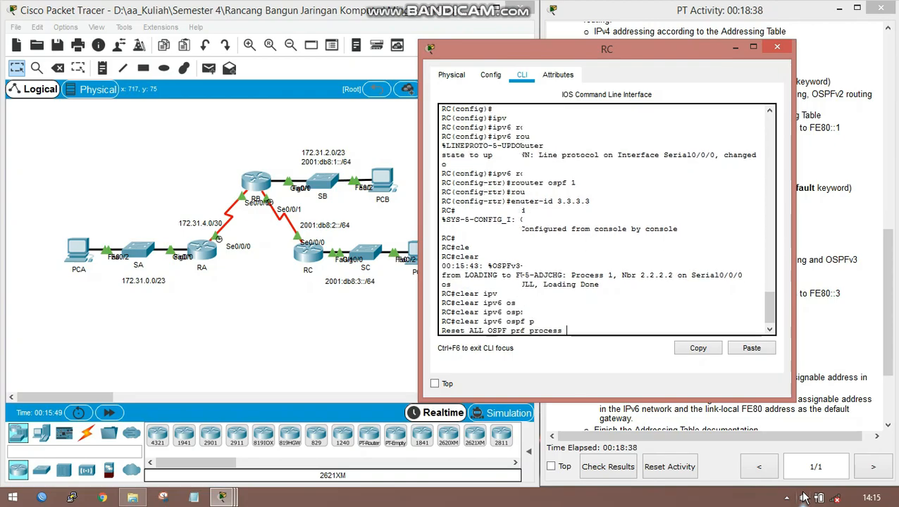
pyautogui.press('Return')
pyautogui.press('Return')
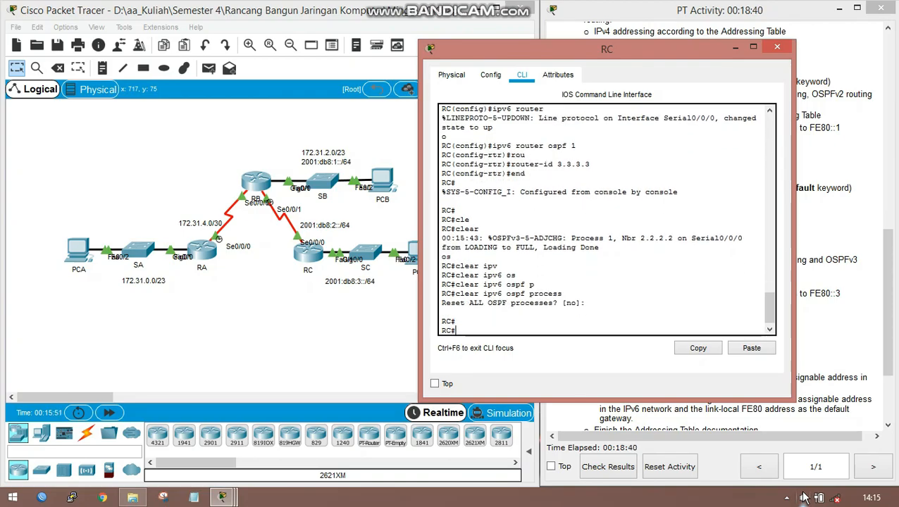
# - Run clear ipv6 ospf process on RC again and answer y to reset all OSPF processes
pyautogui.press('Up')
pyautogui.press('Return')
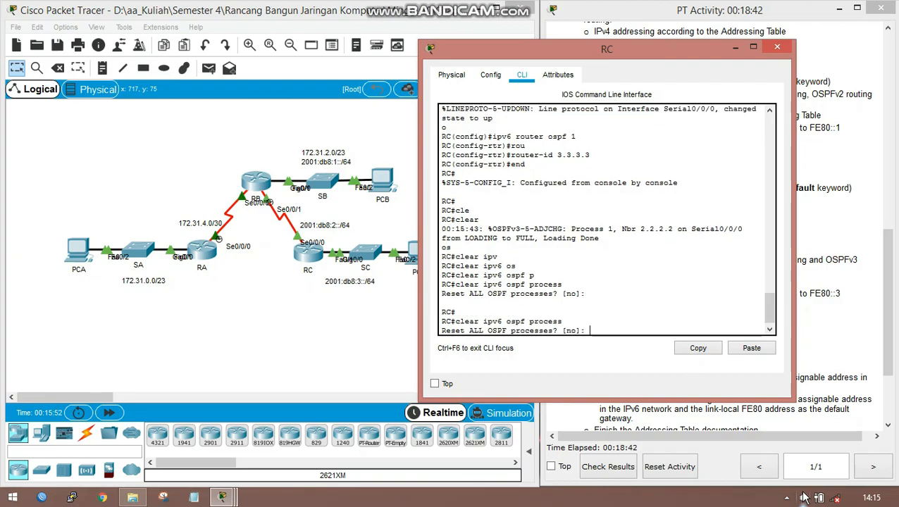
pyautogui.write('y')
pyautogui.press('Return')
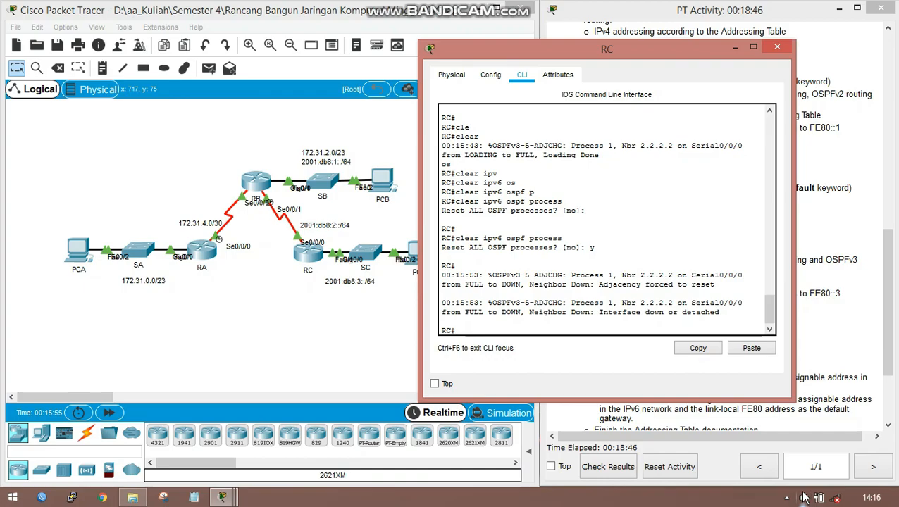
# - Save RC's running configuration to the startup configuration under the default destination filename
pyautogui.write('cop')
pyautogui.press('Tab')
pyautogui.write('run')
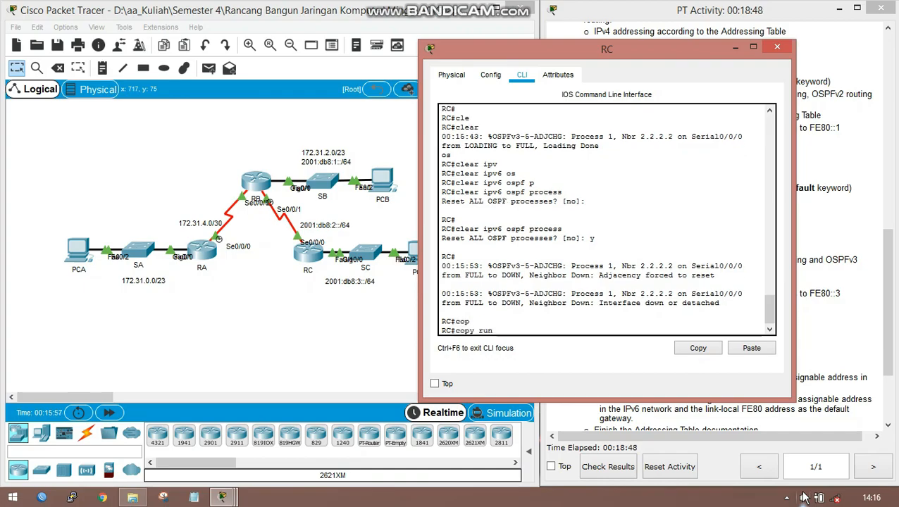
pyautogui.press('Tab')
pyautogui.write('st')
pyautogui.press('Tab')
pyautogui.press('Return')
pyautogui.press('Return')
pyautogui.press('Return')
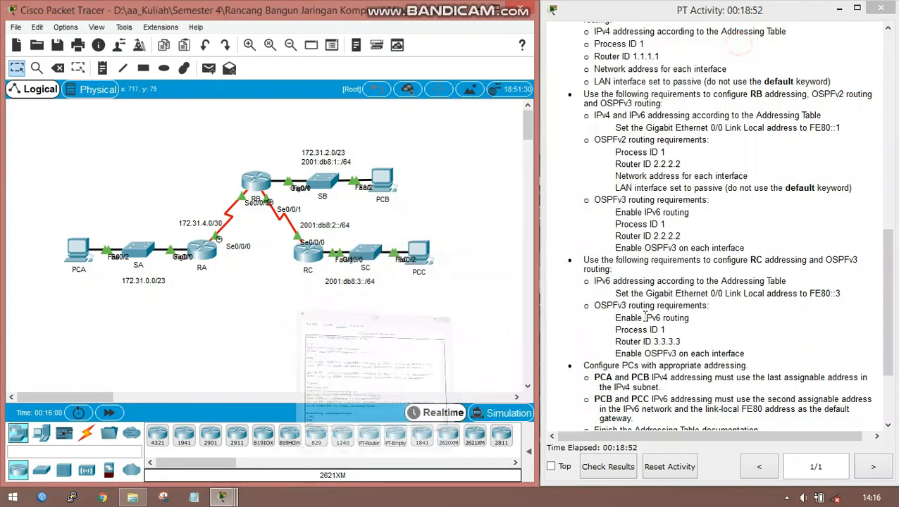
# - Minimize RC's window and review the PC addressing and connectivity verification requirements in the activity instructions
pyautogui.click(735, 47)
pyautogui.scroll(-2, 666, 360)
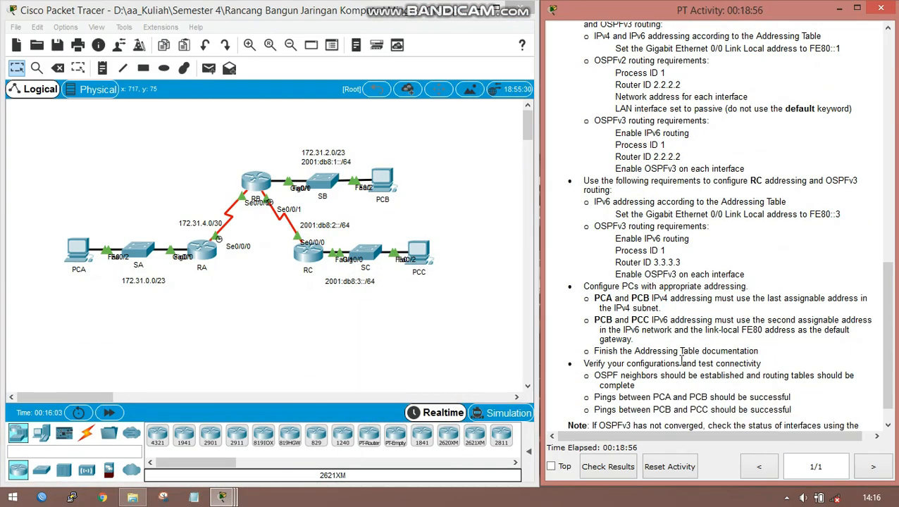
pyautogui.scroll(-1, 682, 363)
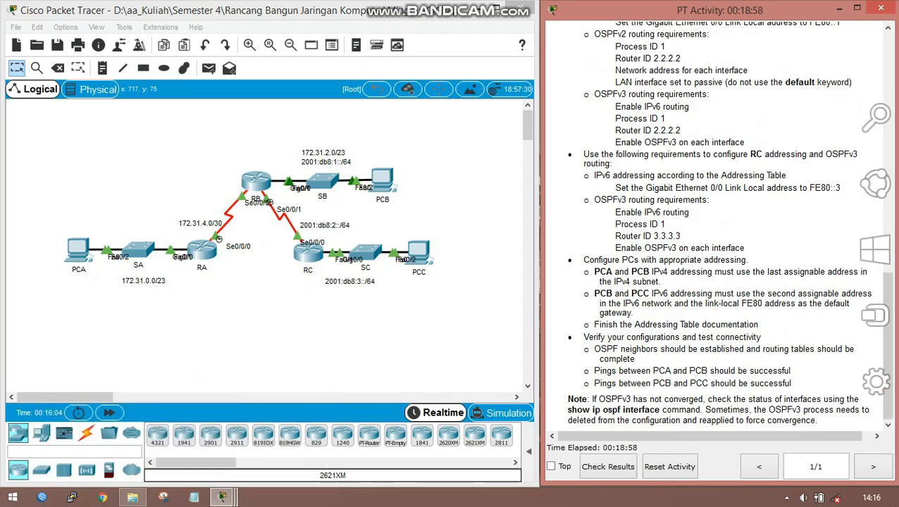
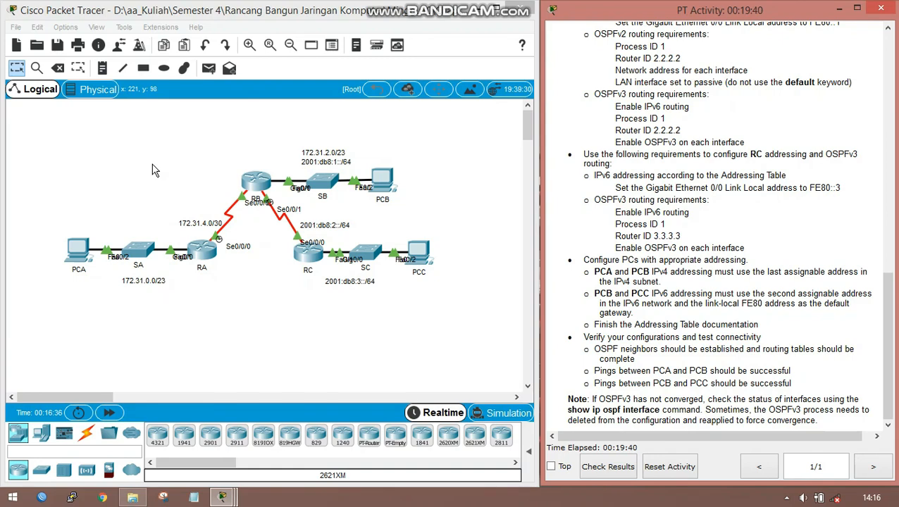
# - Open PCA's IP configuration and set its static IPv4 address to 172.31.1.254
pyautogui.click(74, 253)
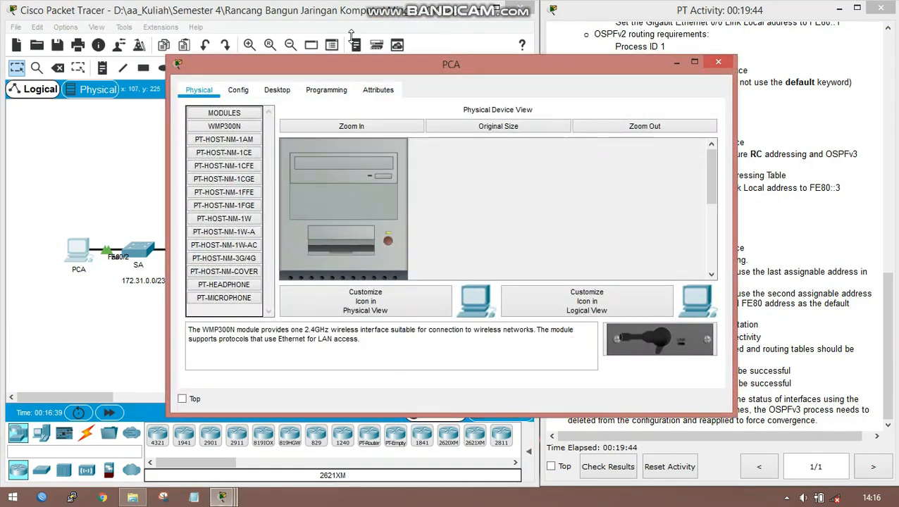
pyautogui.click(276, 92)
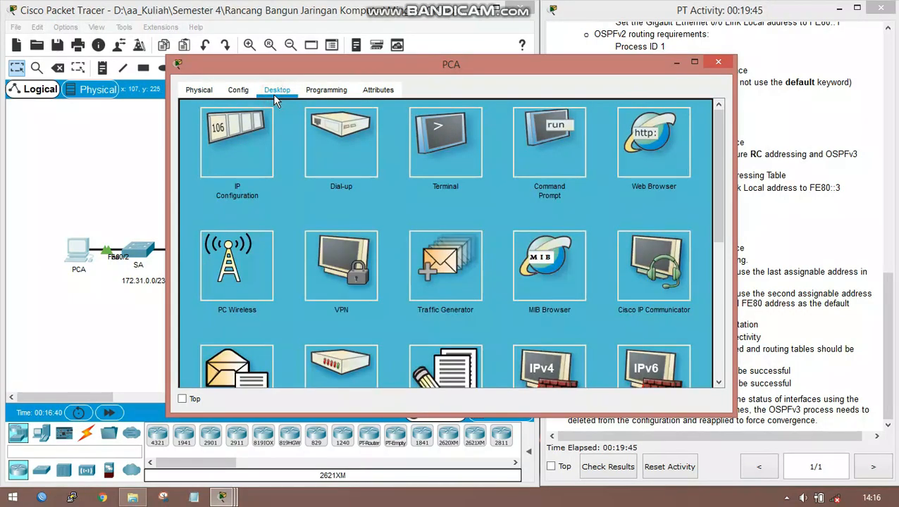
pyautogui.click(237, 152)
pyautogui.click(390, 125)
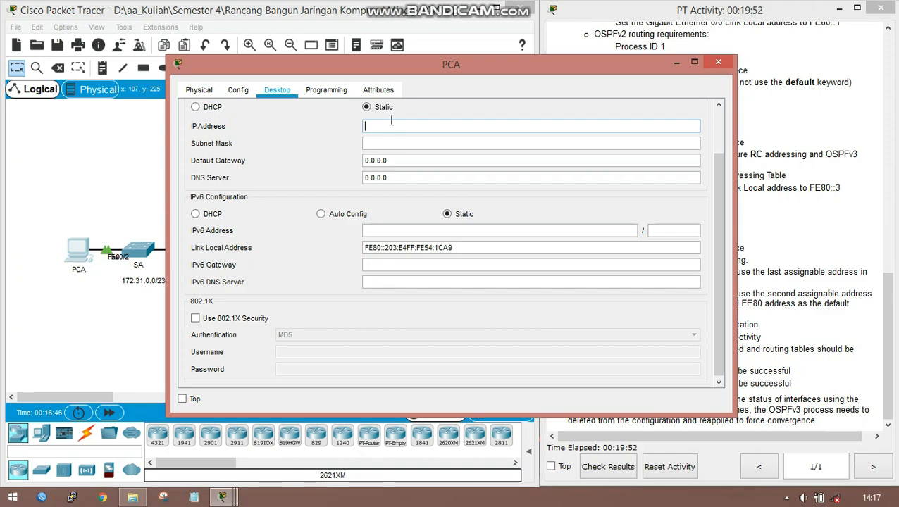
pyautogui.write('172.31.')
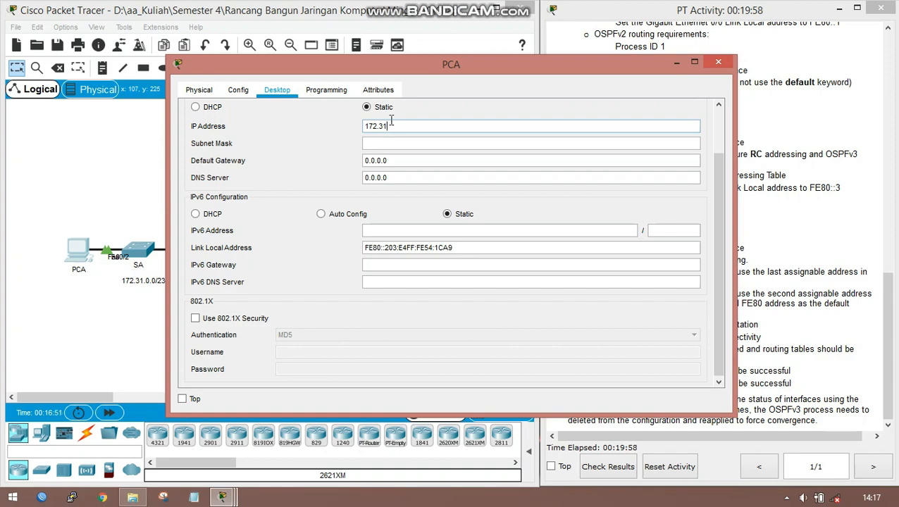
pyautogui.press('BackSpace')
pyautogui.press('BackSpace')
pyautogui.write('31.1.254')
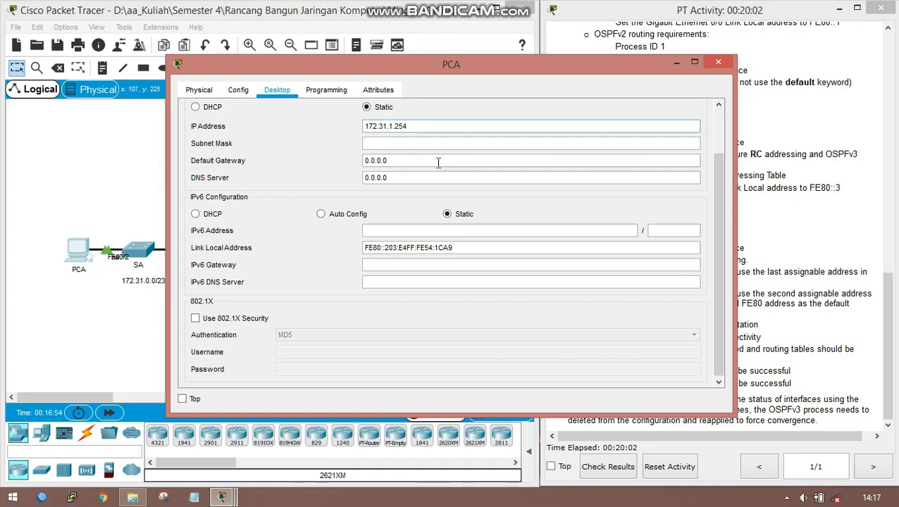
# - Set PCA's subnet mask to 255.255.254.0
pyautogui.click(458, 144)
pyautogui.press('Left')
pyautogui.press('Left')
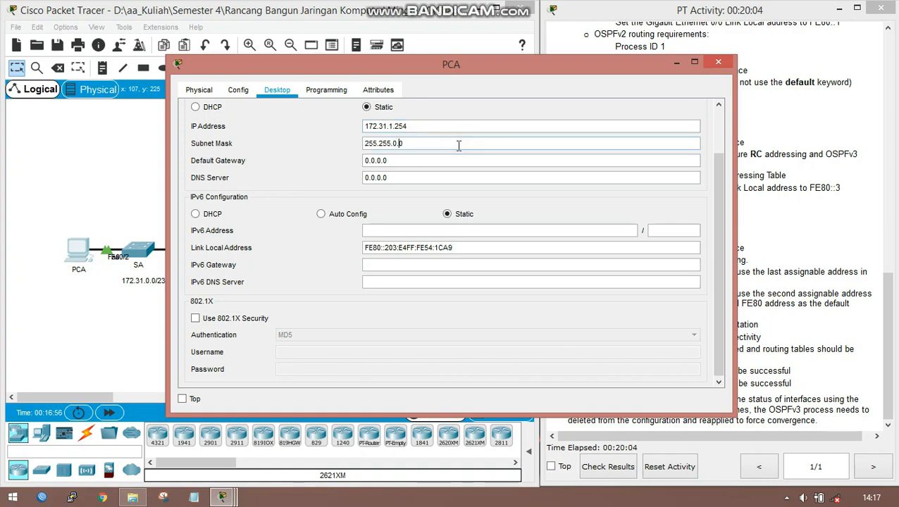
pyautogui.press('BackSpace')
pyautogui.write('254')
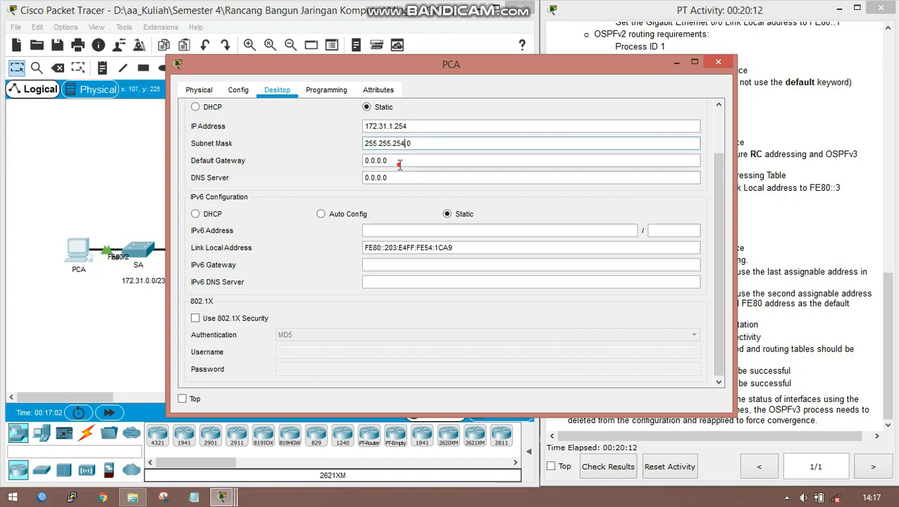
# - Set PCA's IPv4 default gateway to 172.31.0.1 and close the PCA window
pyautogui.press('Tab')
pyautogui.moveTo(421, 165); pyautogui.dragTo(257, 177)
pyautogui.moveTo(409, 162); pyautogui.dragTo(342, 166)
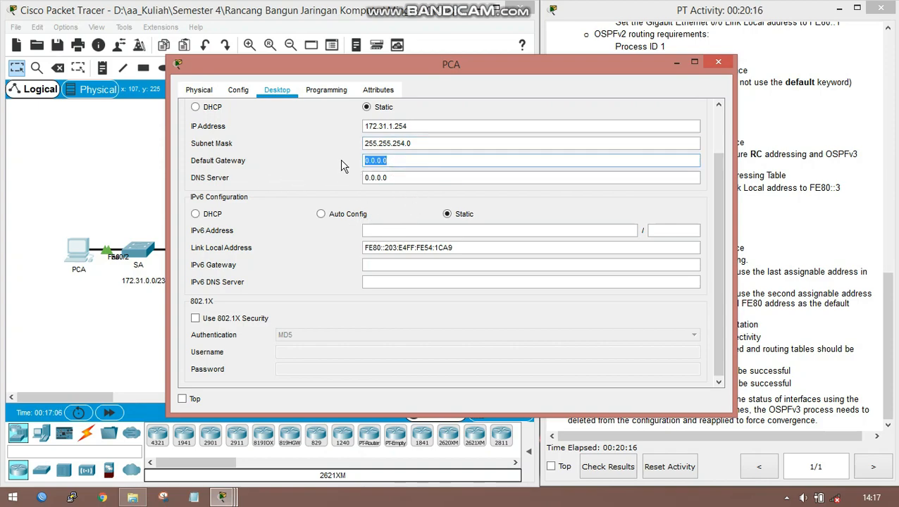
pyautogui.write('172.')
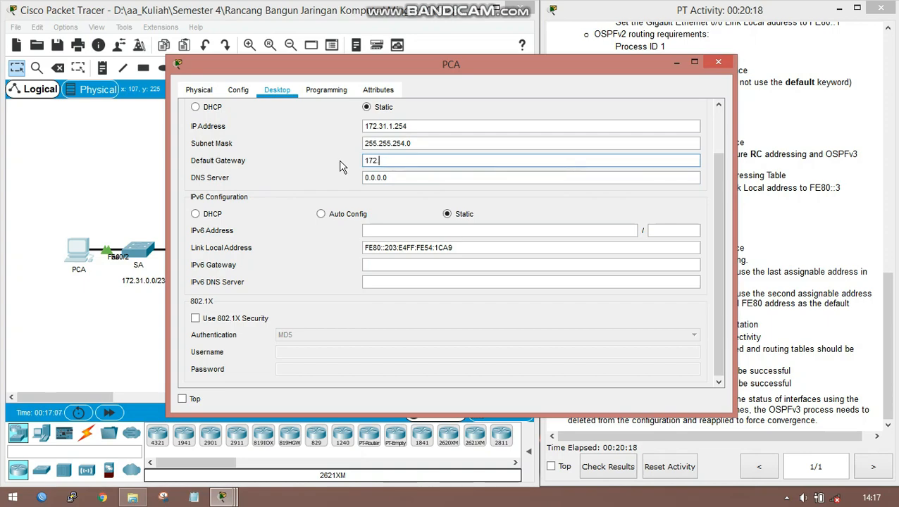
pyautogui.write('31.0.1')
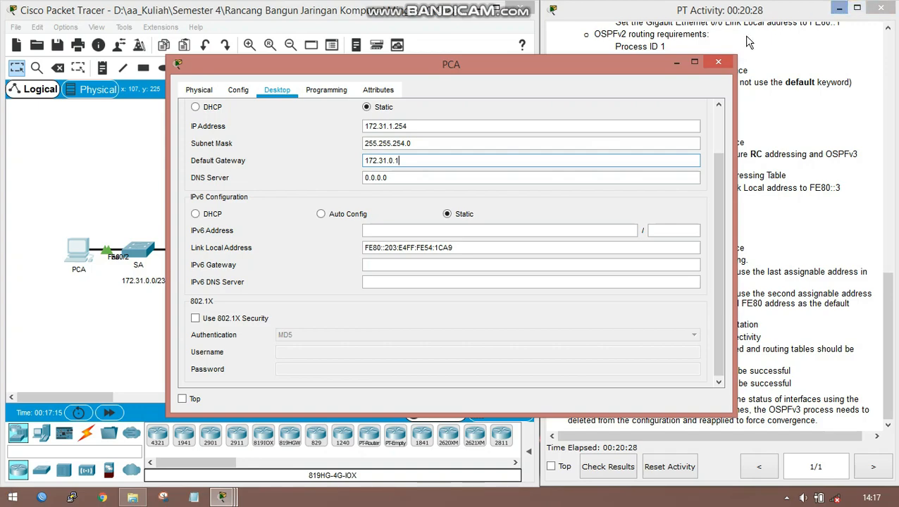
pyautogui.click(718, 62)
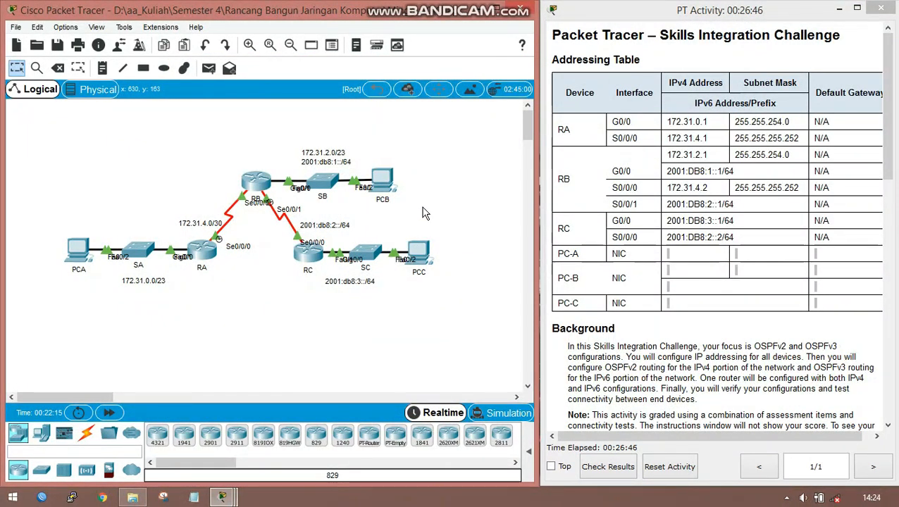
# - Open PCB's IP configuration and set its static IPv4 address to 172.31.3.254
pyautogui.click(384, 191)
pyautogui.click(273, 173)
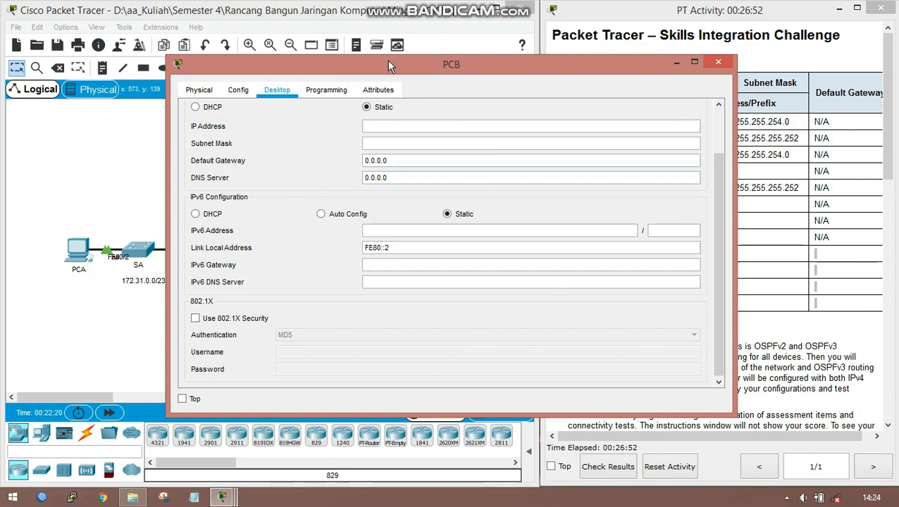
pyautogui.click(385, 127)
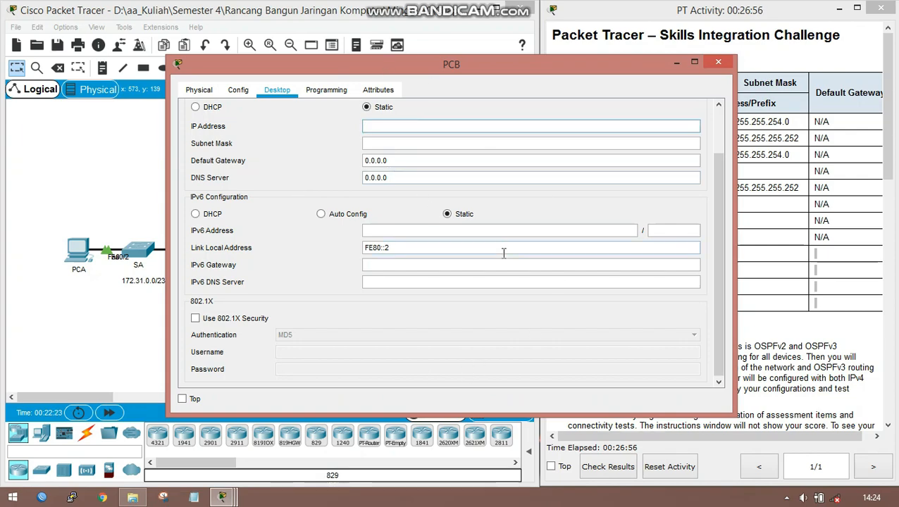
pyautogui.write('172.31')
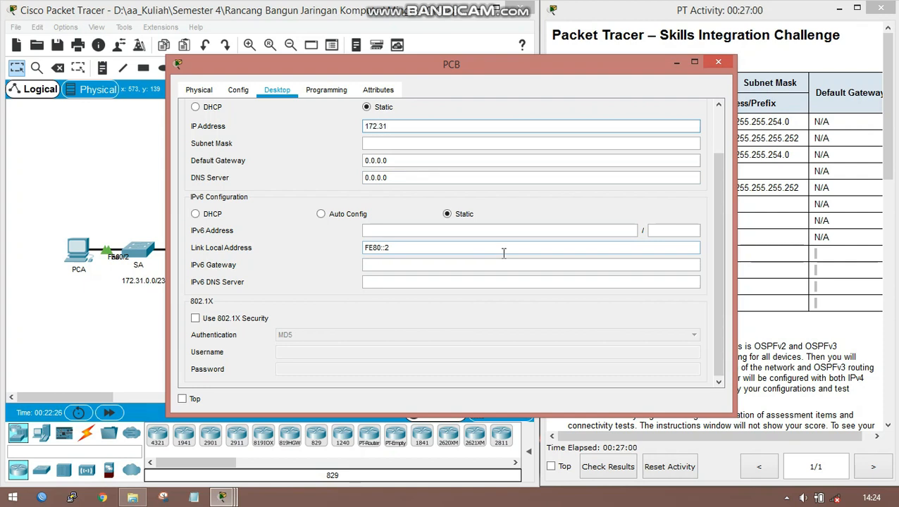
pyautogui.write('.3.254')
# - Set PCB's subnet mask to 255.255.254.0
pyautogui.click(431, 143)
pyautogui.click(394, 144)
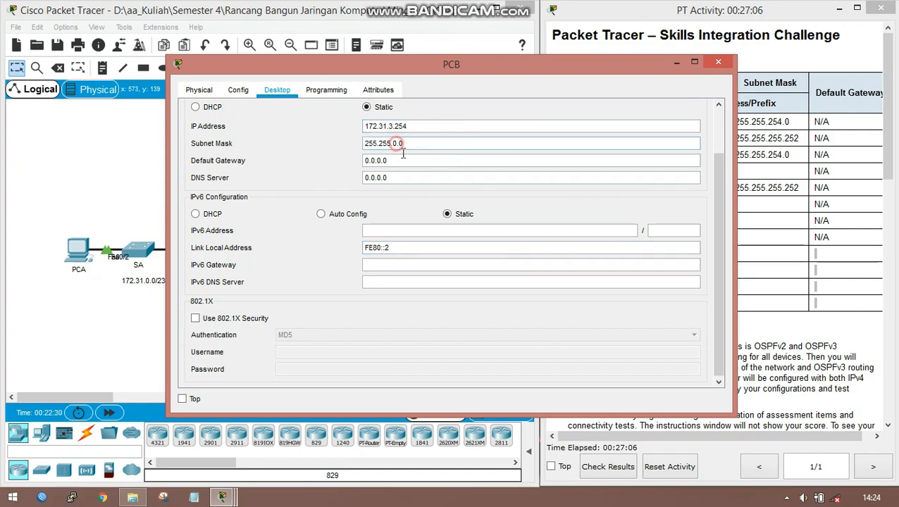
pyautogui.press('BackSpace')
pyautogui.write('254')
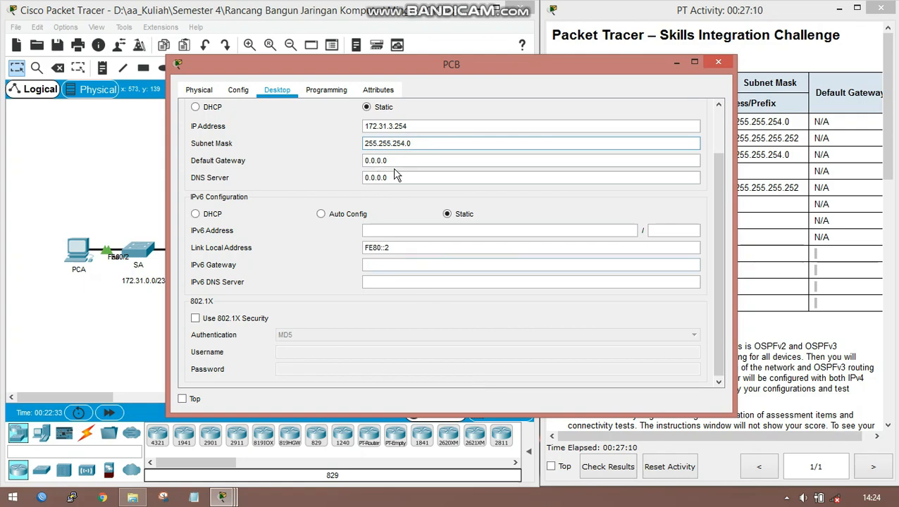
# - Set PCB's IPv4 default gateway to 172.31.2.1
pyautogui.moveTo(397, 162); pyautogui.dragTo(349, 158)
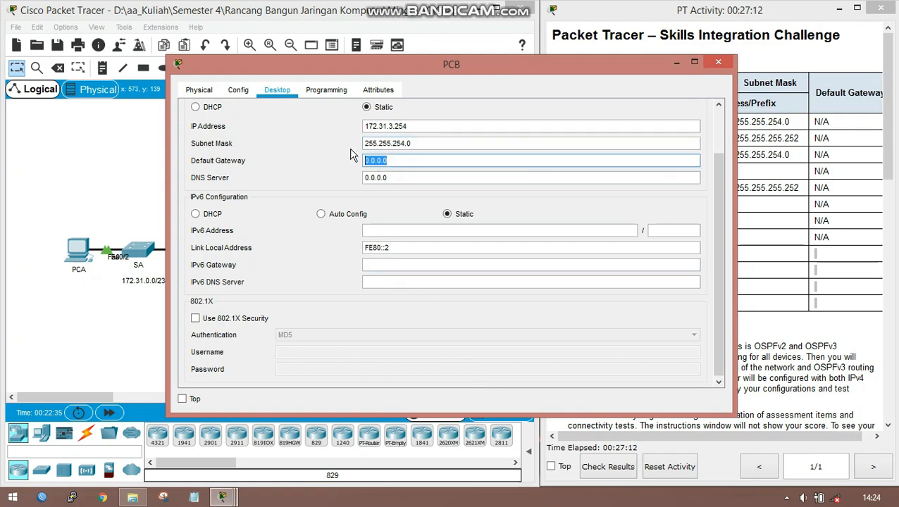
pyautogui.write('172.131')
pyautogui.press('BackSpace')
pyautogui.press('BackSpace')
pyautogui.write('31.2.1')
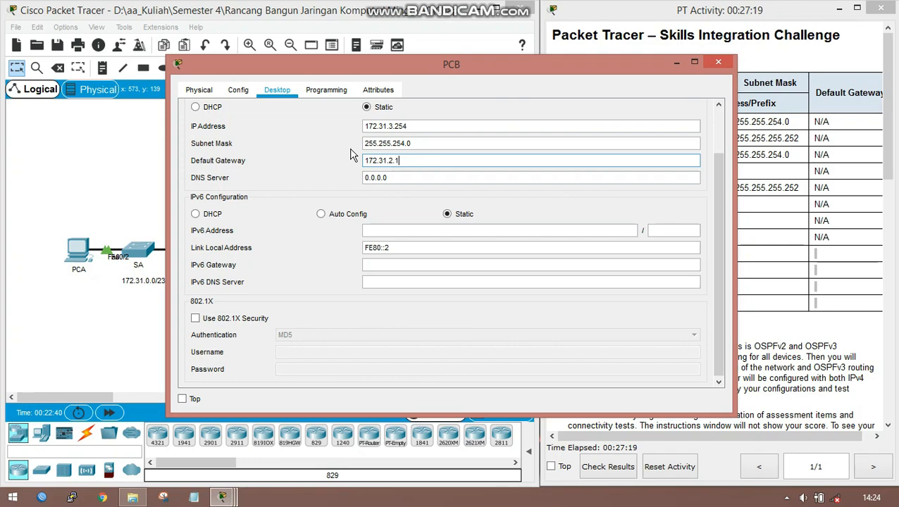
# - Set PCB's static IPv6 address to 2001:DB8:1::2 with prefix length 64
pyautogui.click(426, 230)
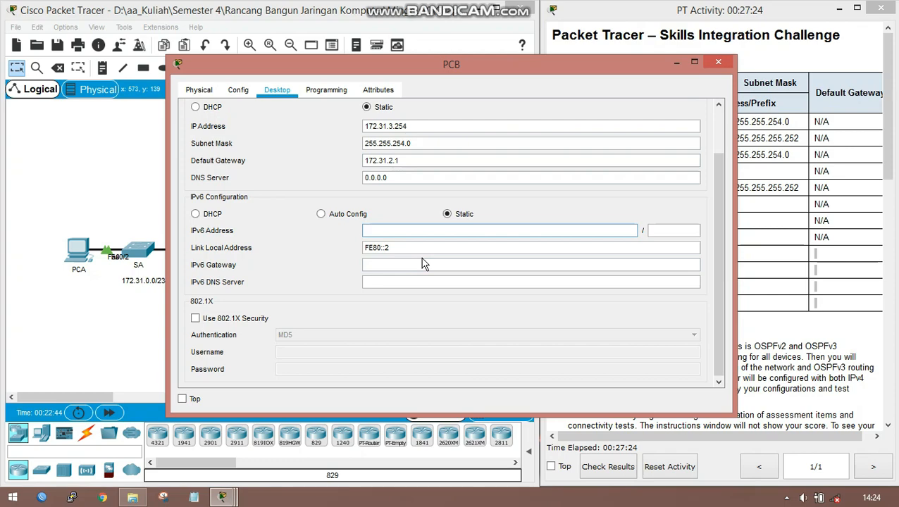
pyautogui.write('2001:')
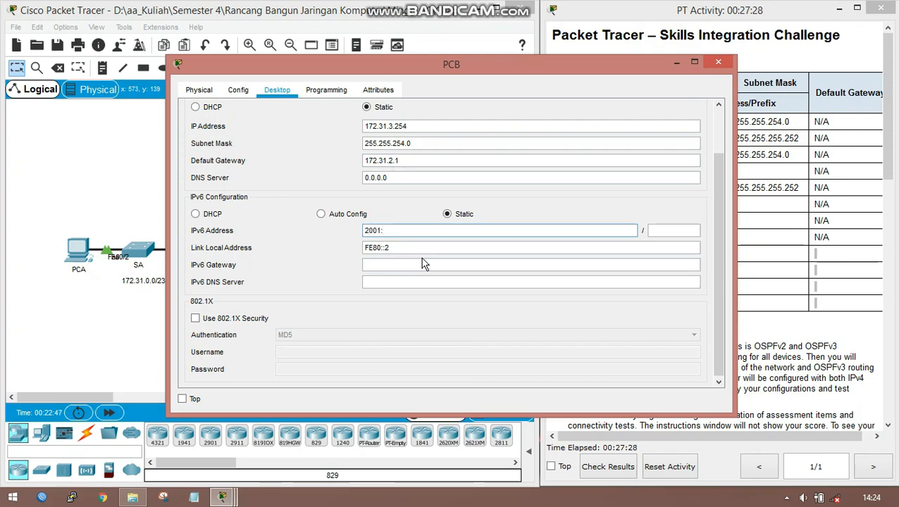
pyautogui.write('D')
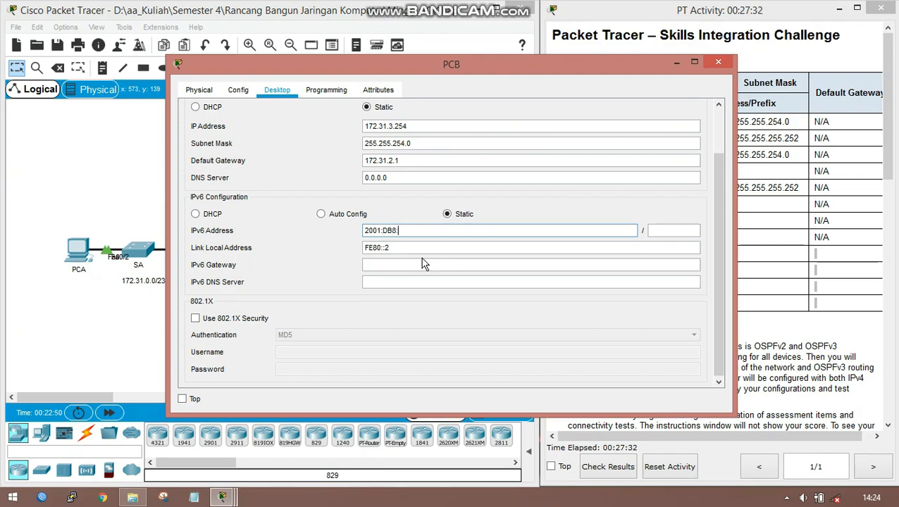
pyautogui.write('B8:1::2')
pyautogui.click(675, 229)
pyautogui.write('64')
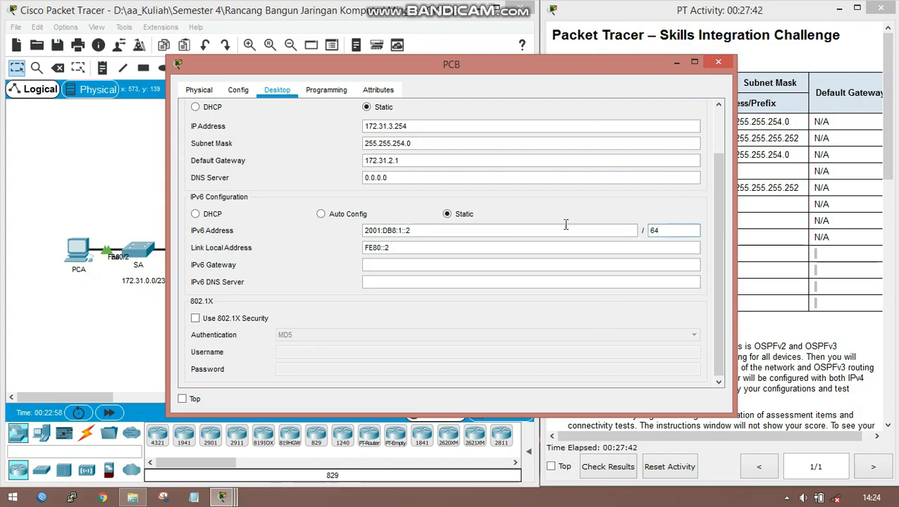
# - Set PCB's IPv6 gateway to the link-local address FE80::1 and close the PCB window
pyautogui.click(416, 265)
pyautogui.write('FE80')
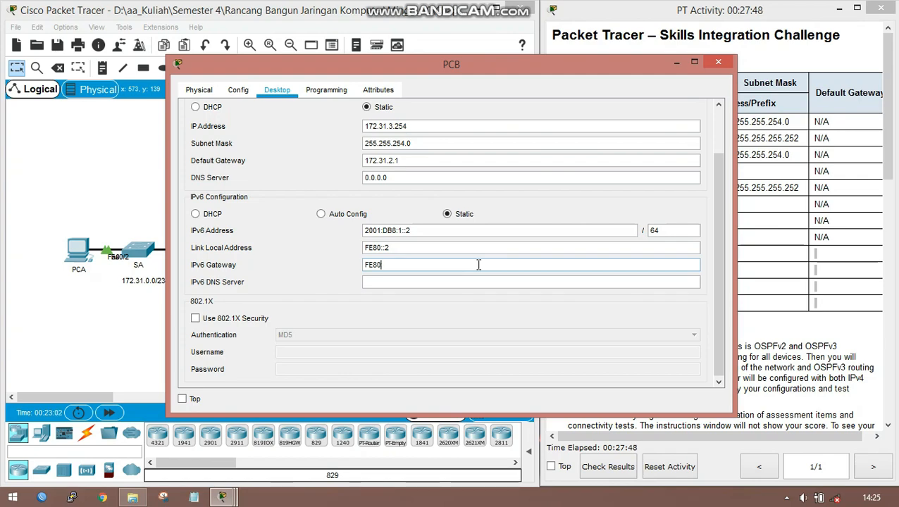
pyautogui.write('::1')
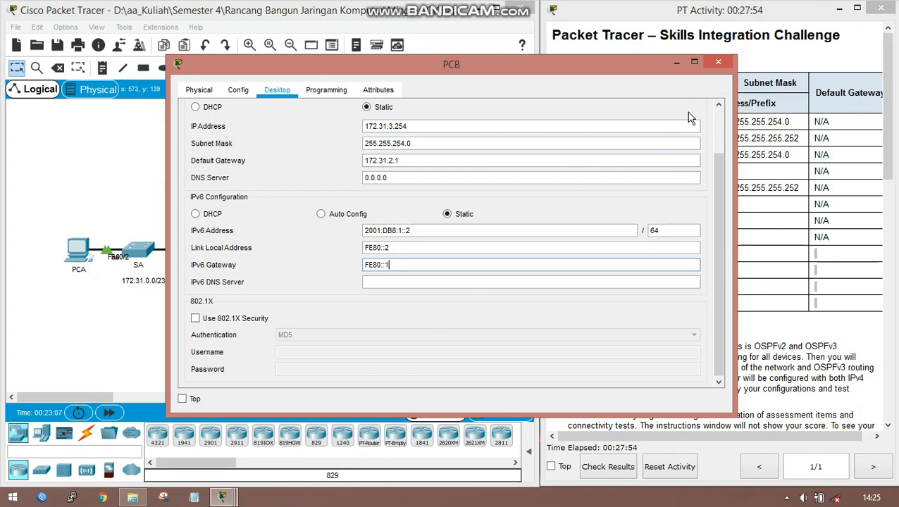
pyautogui.click(718, 62)
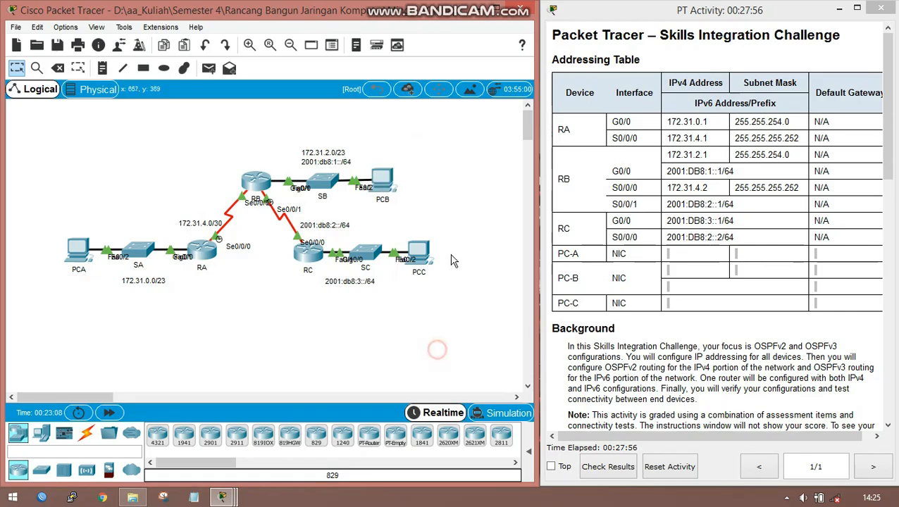
# - Open PCC's IP configuration and set its static IPv6 address to 2001:DB8:3::2 with prefix length 64
pyautogui.click(419, 255)
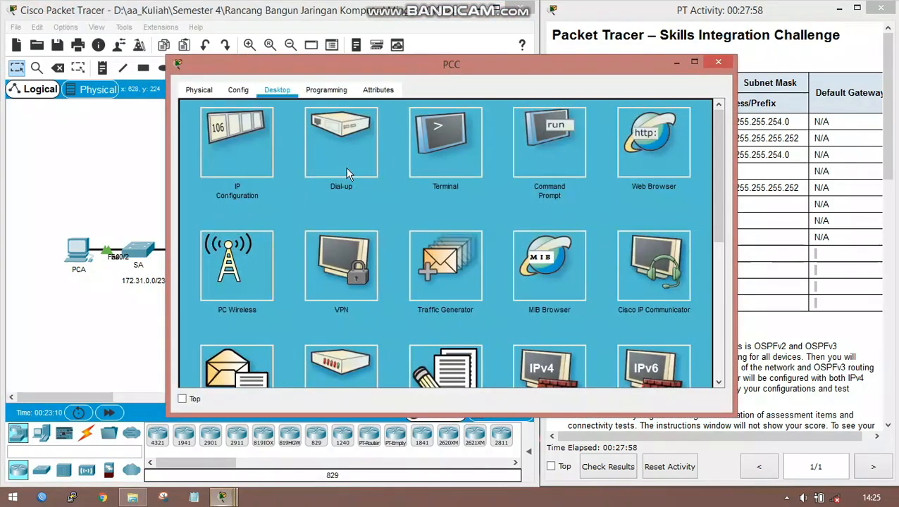
pyautogui.click(236, 141)
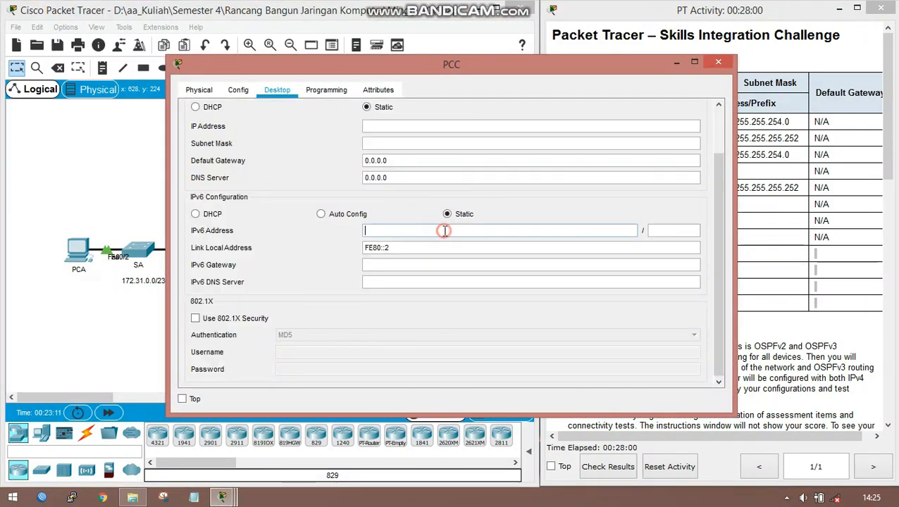
pyautogui.click(445, 231)
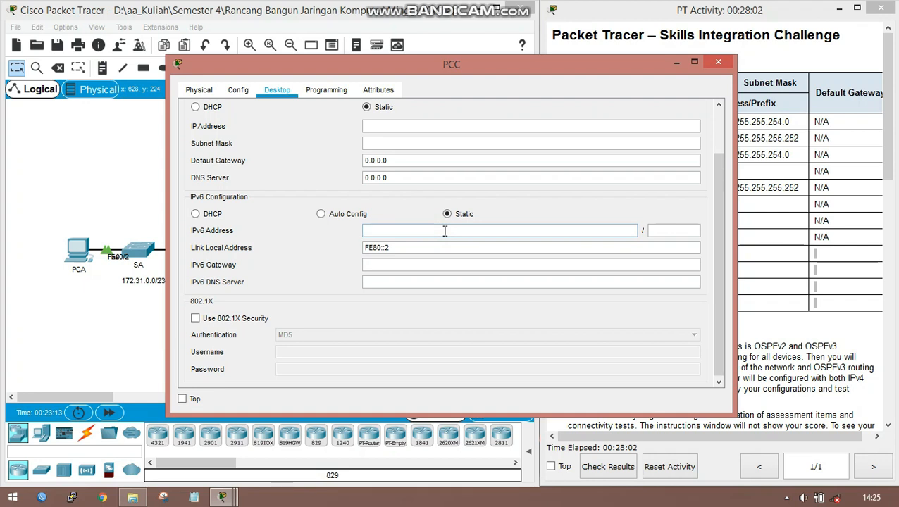
pyautogui.write('2002')
pyautogui.write(':')
pyautogui.write('DB8:')
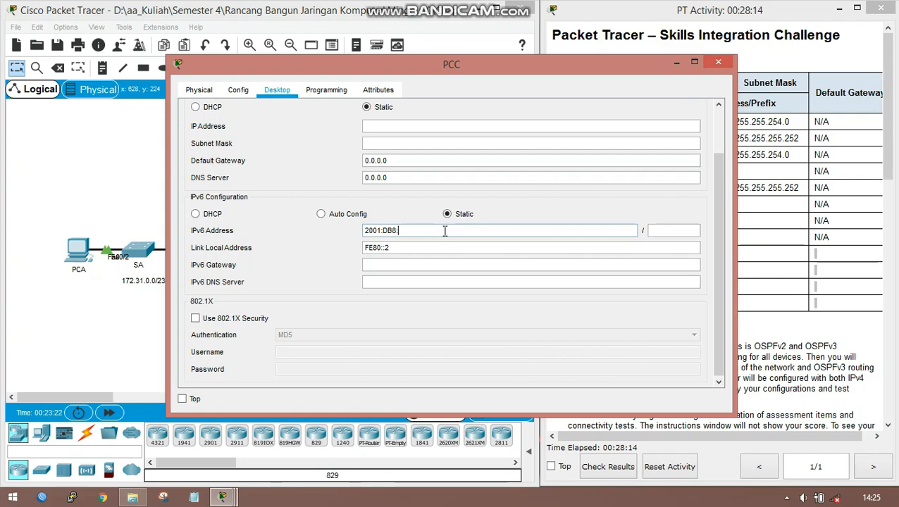
pyautogui.write('3::2')
pyautogui.click(671, 225)
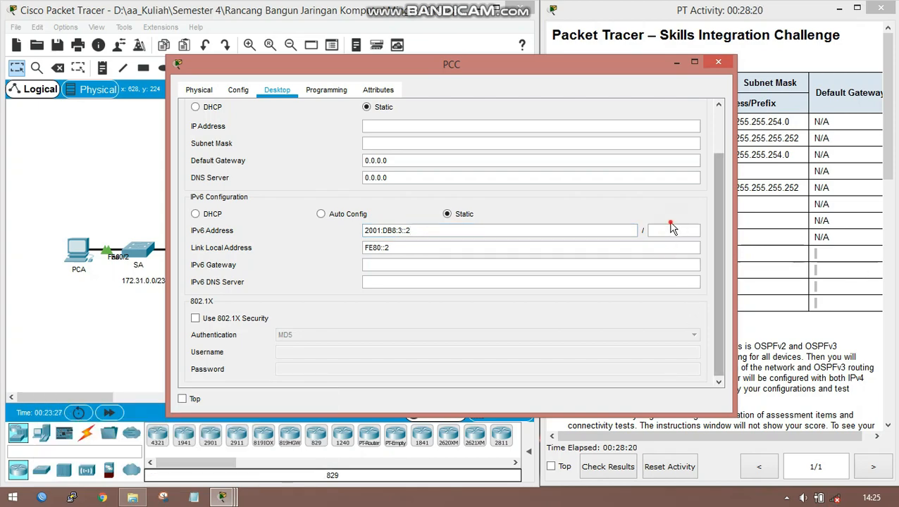
pyautogui.write('64')
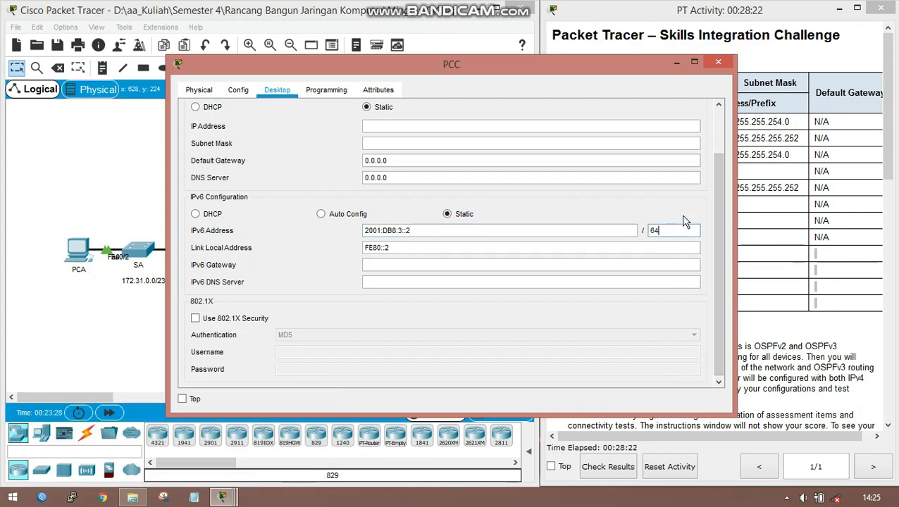
# - Set PCC's IPv6 gateway to the link-local address FE80::3 and close the PCC window
pyautogui.click(438, 267)
pyautogui.write('FE80::3')
pyautogui.click(710, 62)
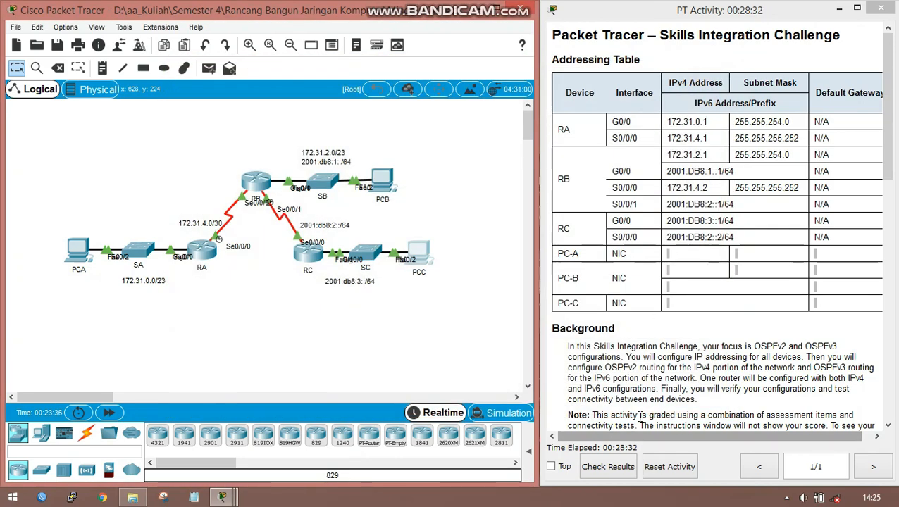
# - Review the connectivity test requirements, then copy PCB's IPv4 address from its IP configuration and close the PCB window
pyautogui.scroll(-1, 643, 387)
pyautogui.scroll(-10, 647, 386)
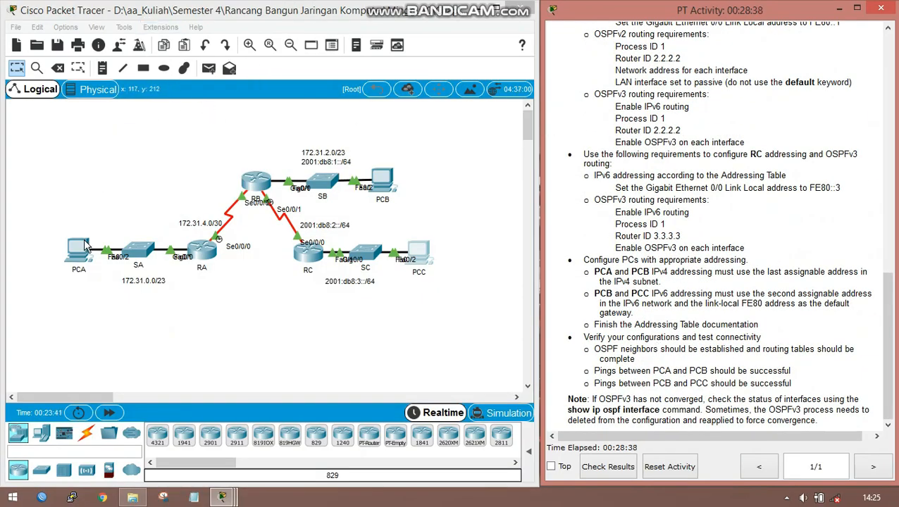
pyautogui.click(387, 183)
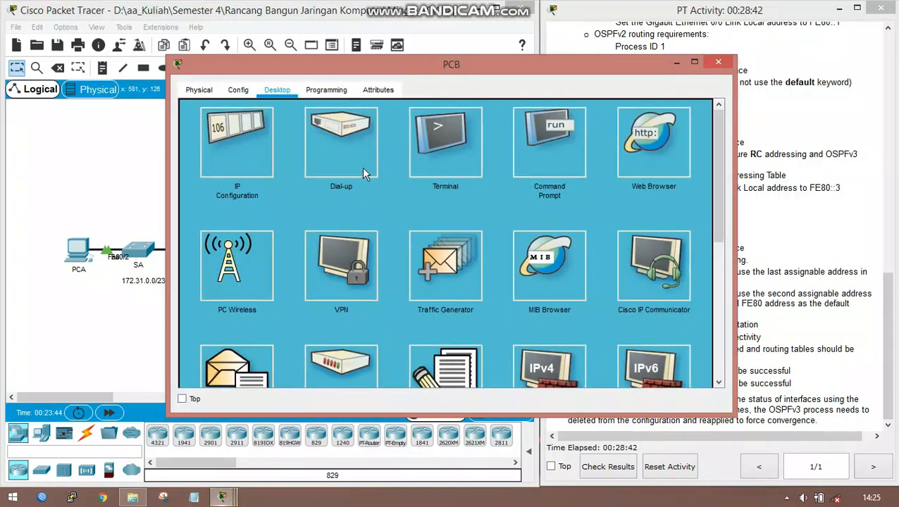
pyautogui.click(243, 134)
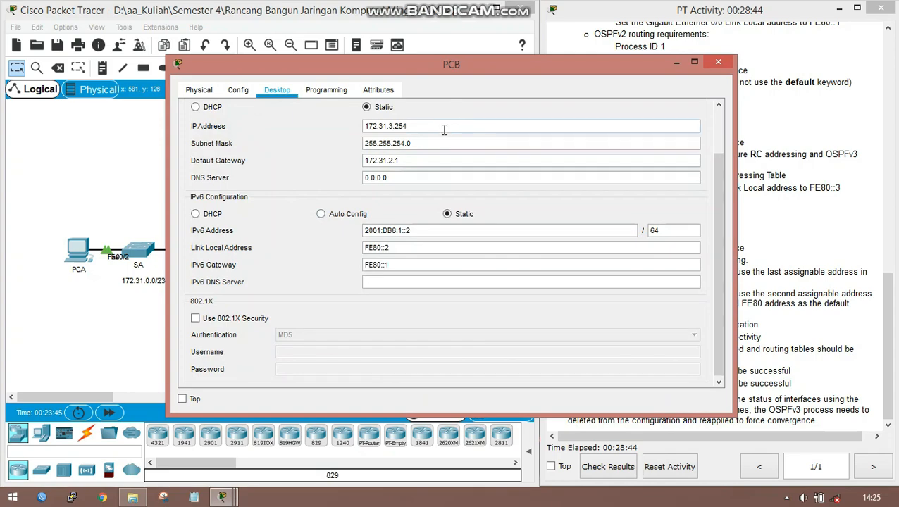
pyautogui.moveTo(403, 126); pyautogui.dragTo(211, 127)
pyautogui.rightClick(396, 123)
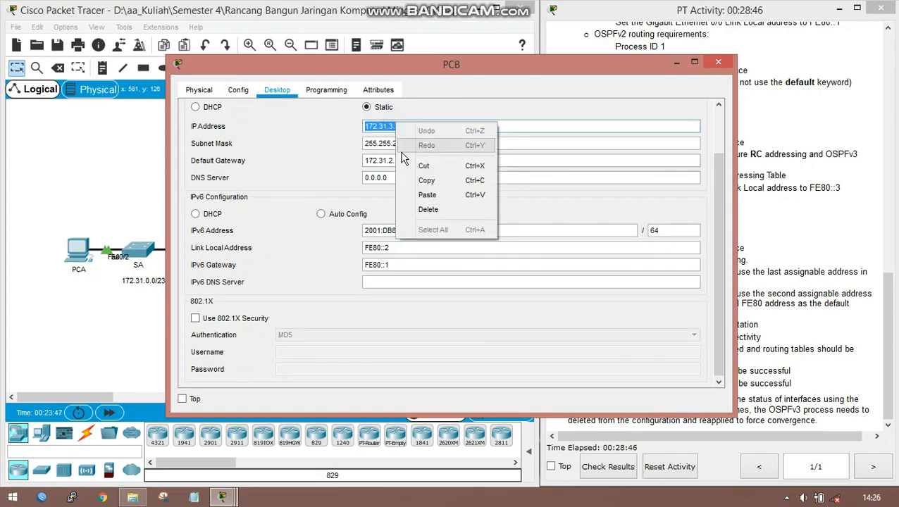
pyautogui.click(424, 180)
pyautogui.click(718, 62)
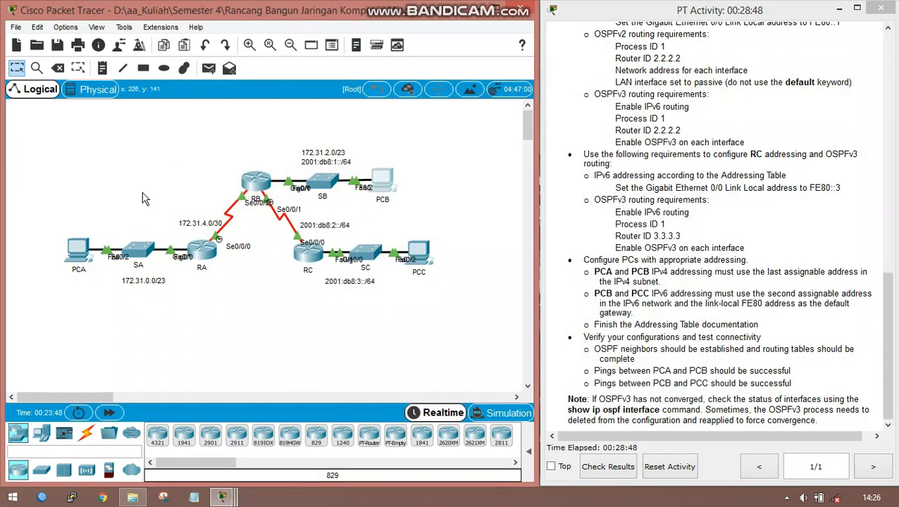
# - Ping PCB at 172.31.3.254 from PCA's command prompt, then close the PCA window
pyautogui.click(78, 251)
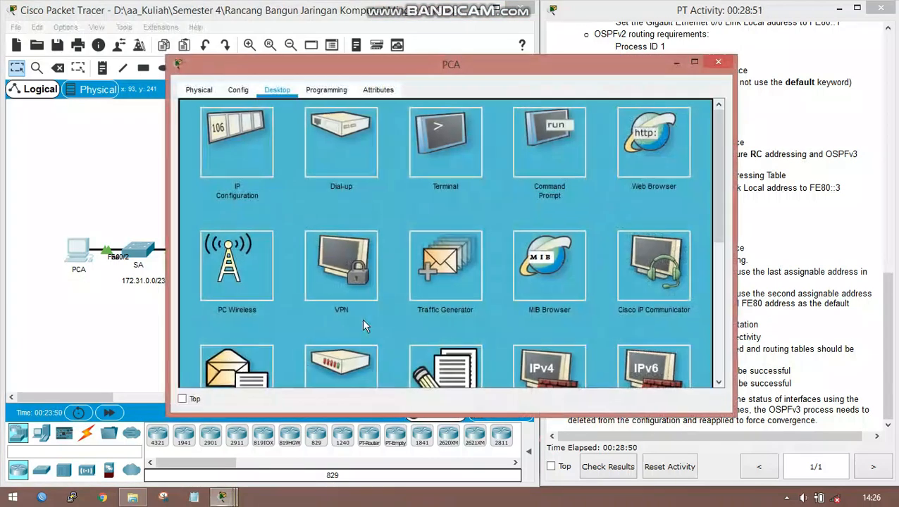
pyautogui.click(533, 141)
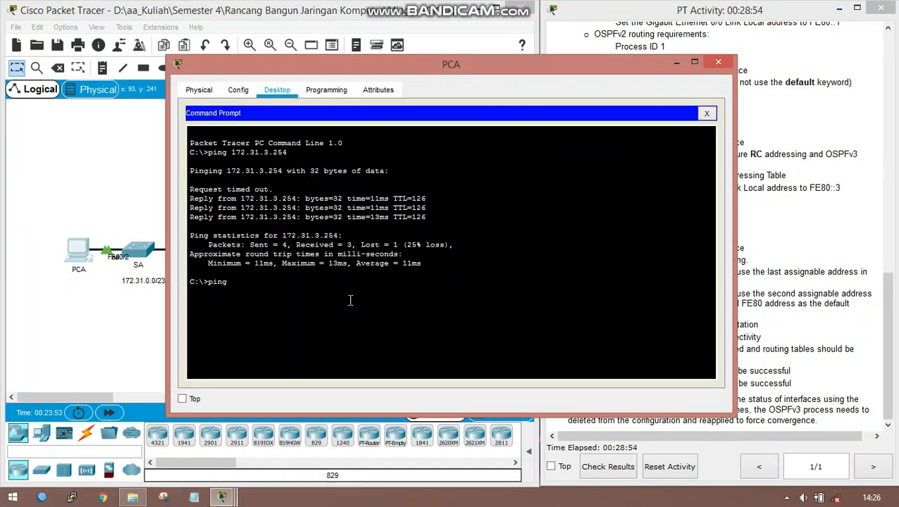
pyautogui.rightClick(349, 299)
pyautogui.click(377, 325)
pyautogui.press('Return')
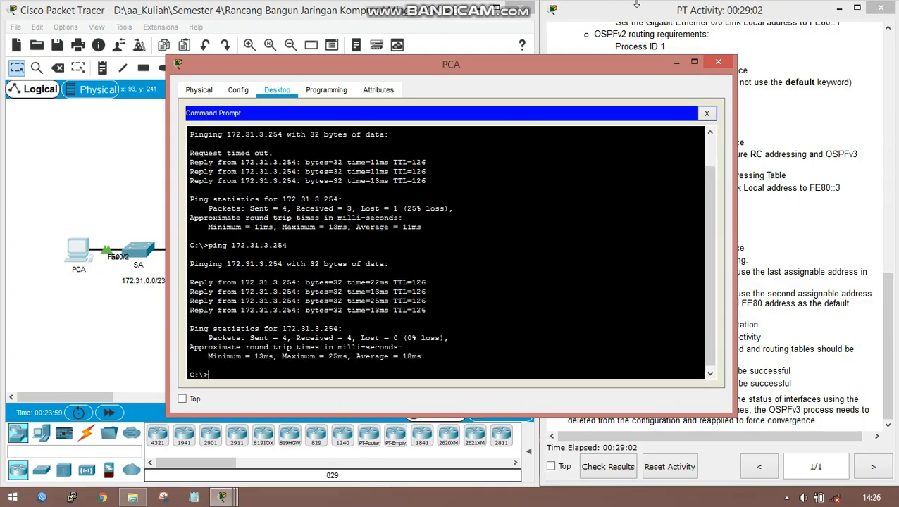
pyautogui.click(718, 62)
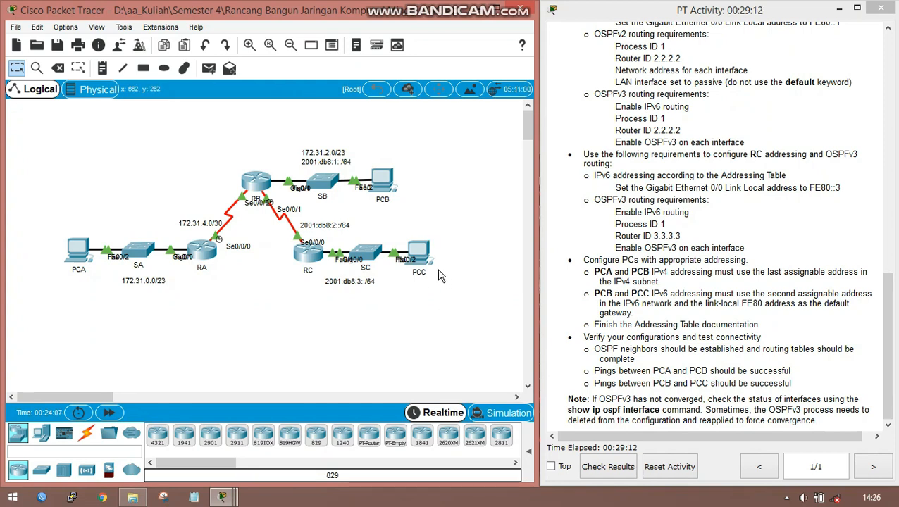
# - Copy PCC's IPv6 address from its IP configuration and close the PCC window
pyautogui.click(422, 260)
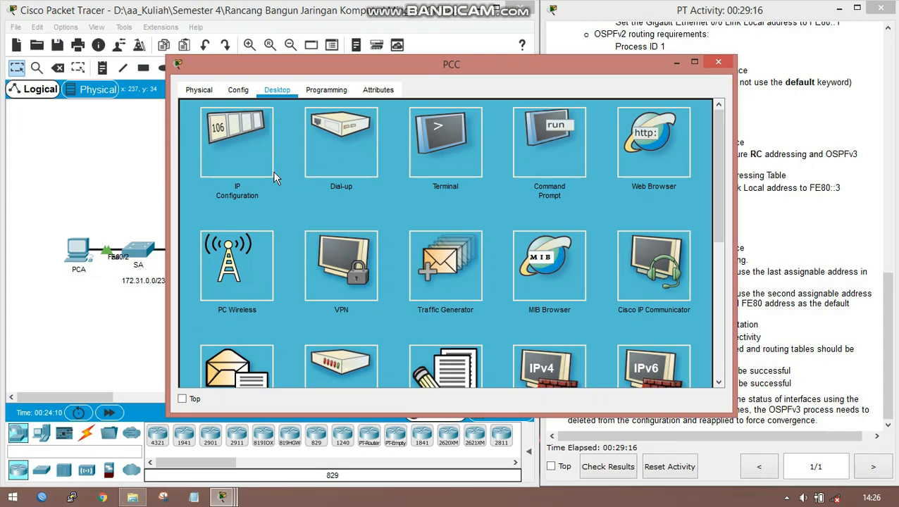
pyautogui.click(261, 171)
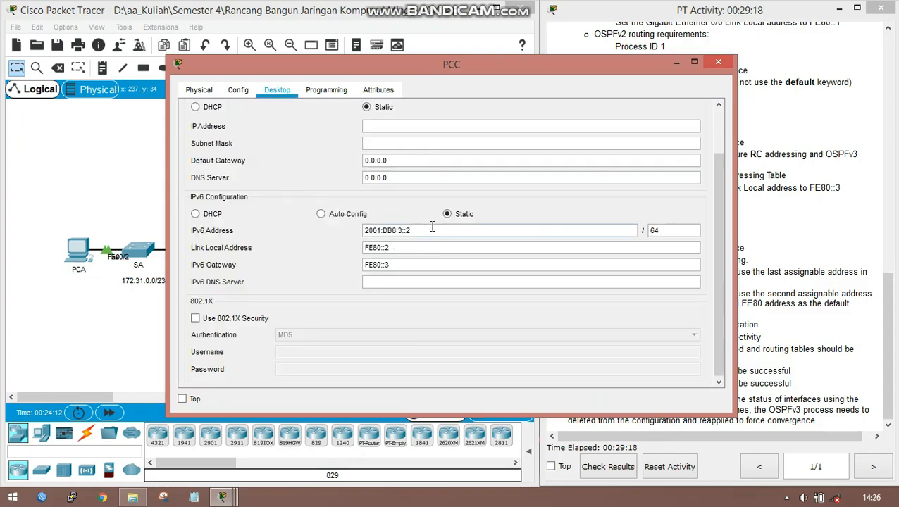
pyautogui.moveTo(412, 230); pyautogui.dragTo(351, 230)
pyautogui.rightClick(395, 230)
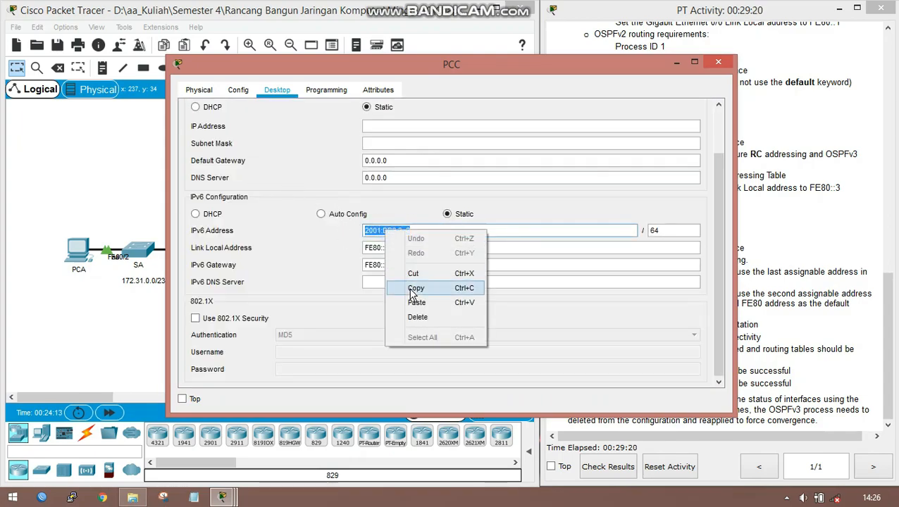
pyautogui.click(411, 285)
pyautogui.click(716, 63)
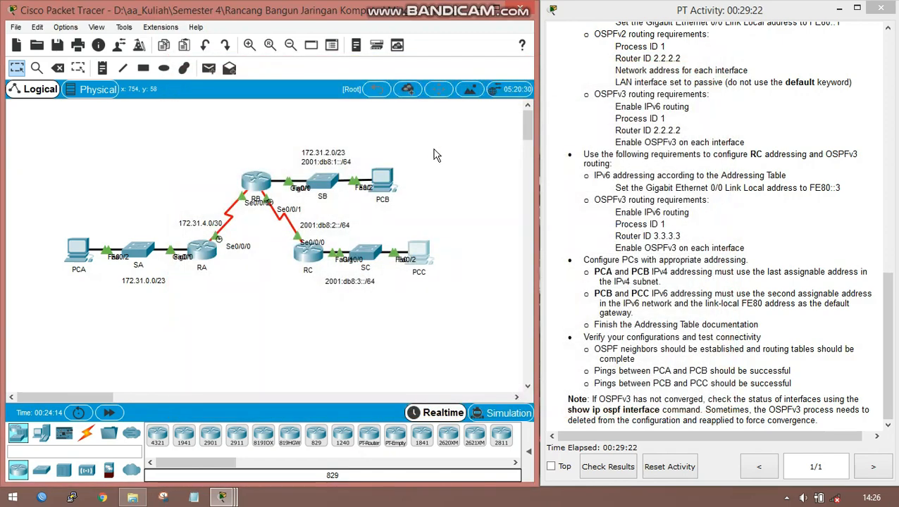
# - Ping PCC at 2001:DB8:3::2 from PCB's command prompt, then close the PCB window
pyautogui.click(395, 177)
pyautogui.click(309, 267)
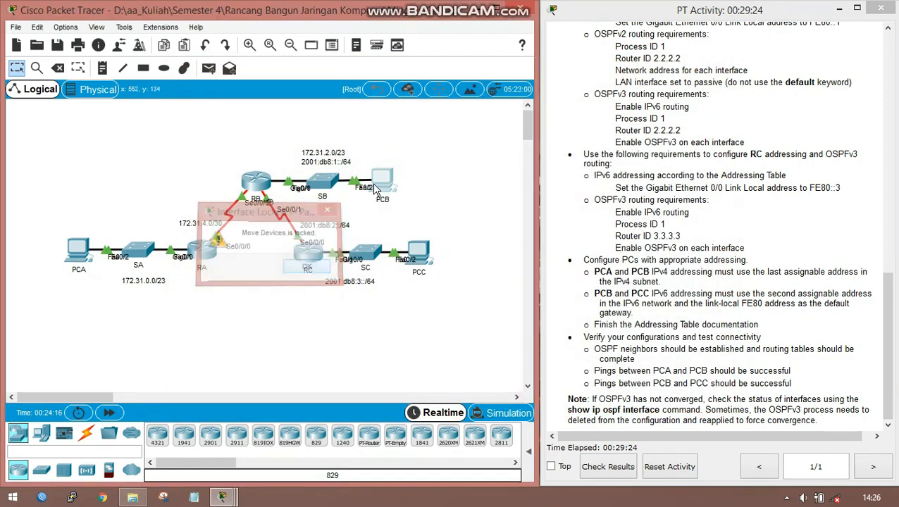
pyautogui.click(386, 182)
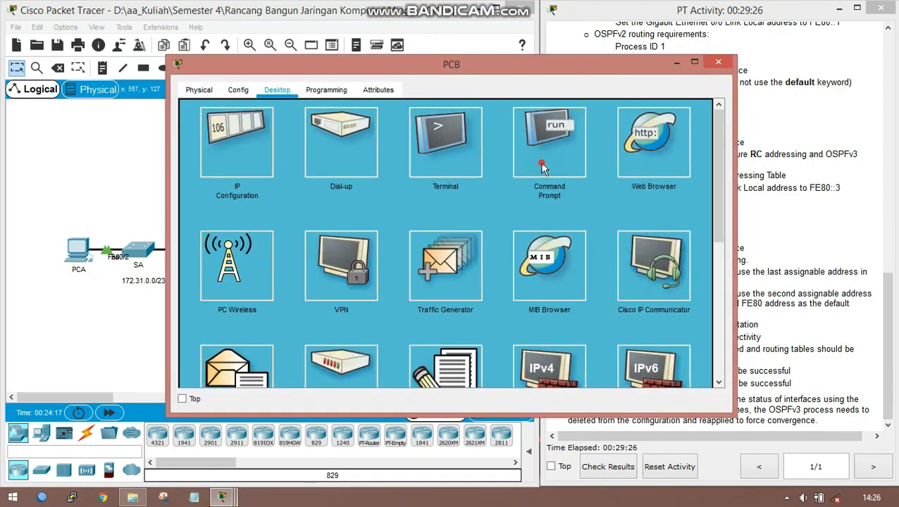
pyautogui.click(558, 152)
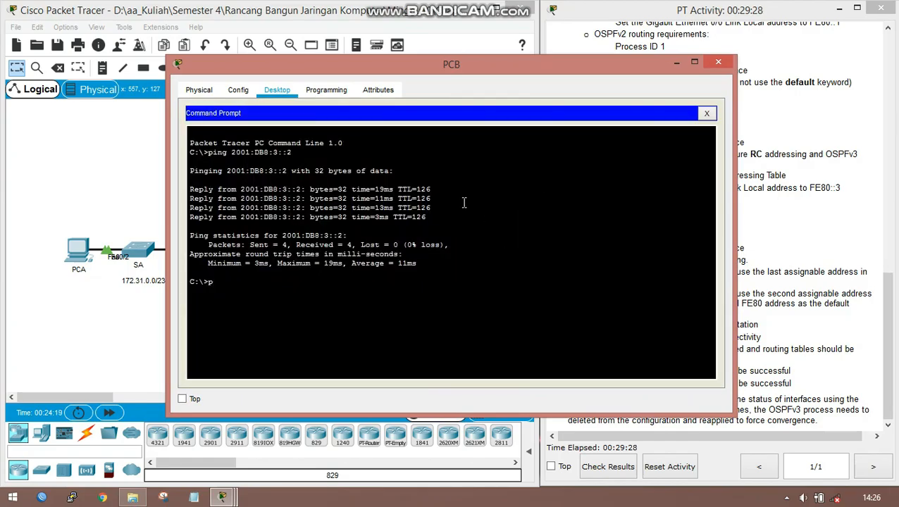
pyautogui.rightClick(391, 305)
pyautogui.click(408, 317)
pyautogui.press('Return')
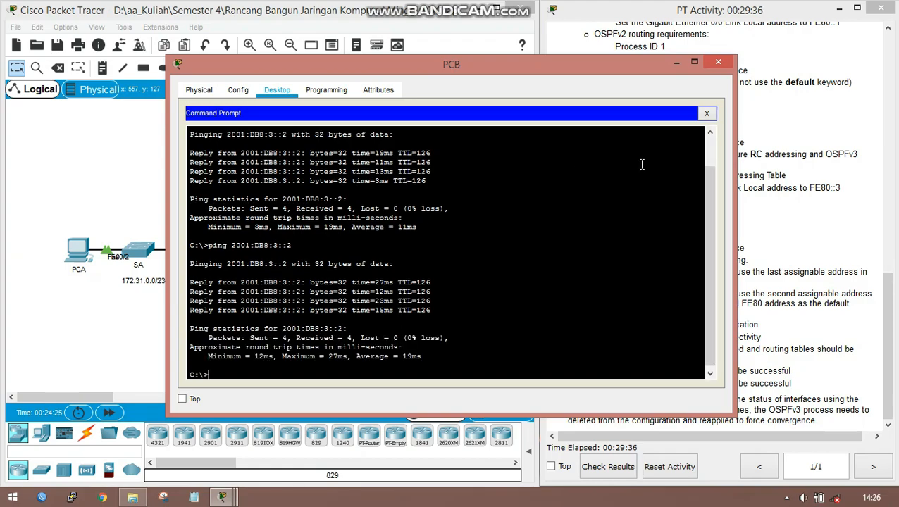
pyautogui.click(718, 63)
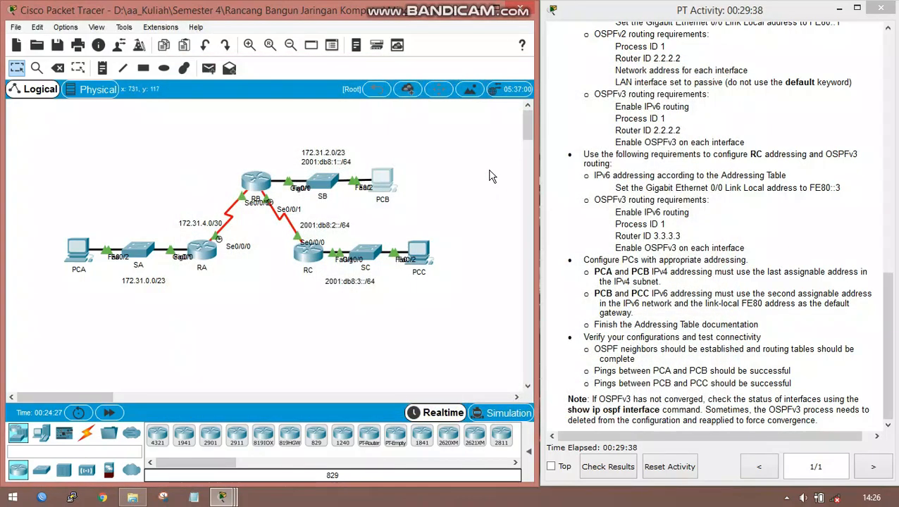
# - Return to the Addressing Table at the start of the activity instructions
pyautogui.scroll(2, 662, 185)
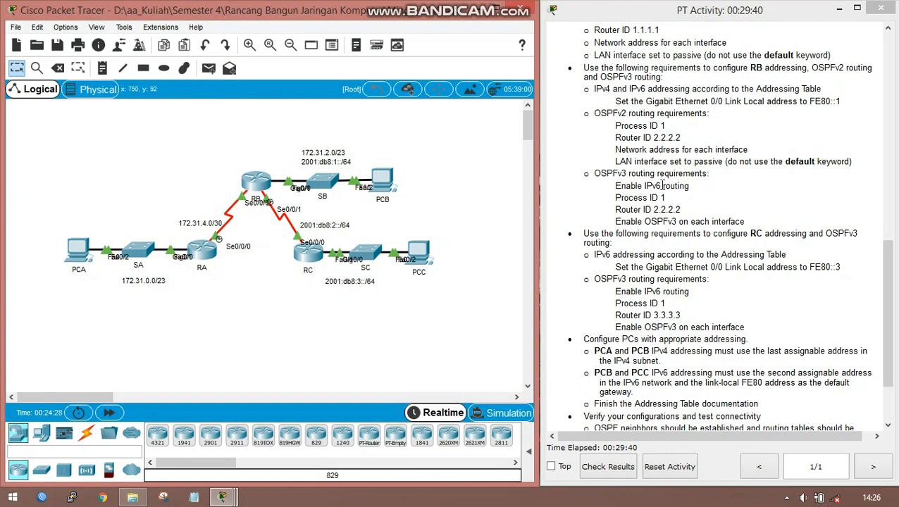
pyautogui.scroll(15, 663, 185)
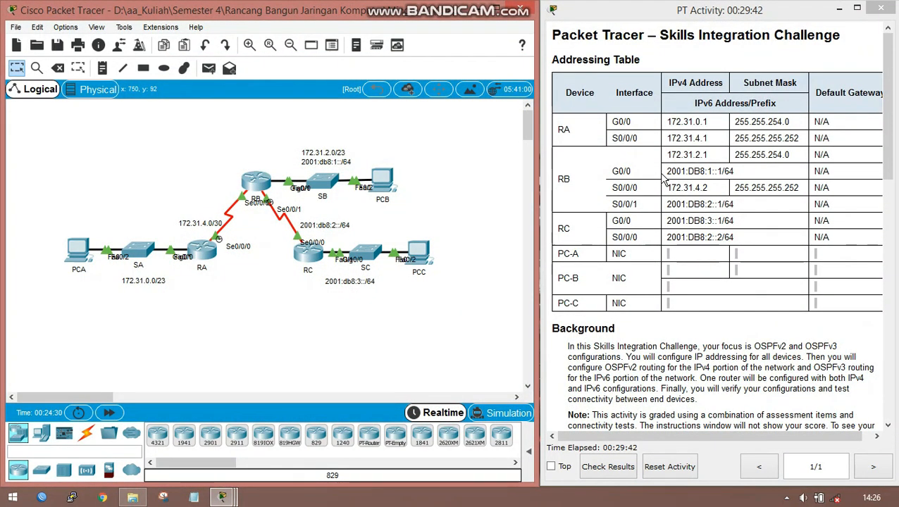